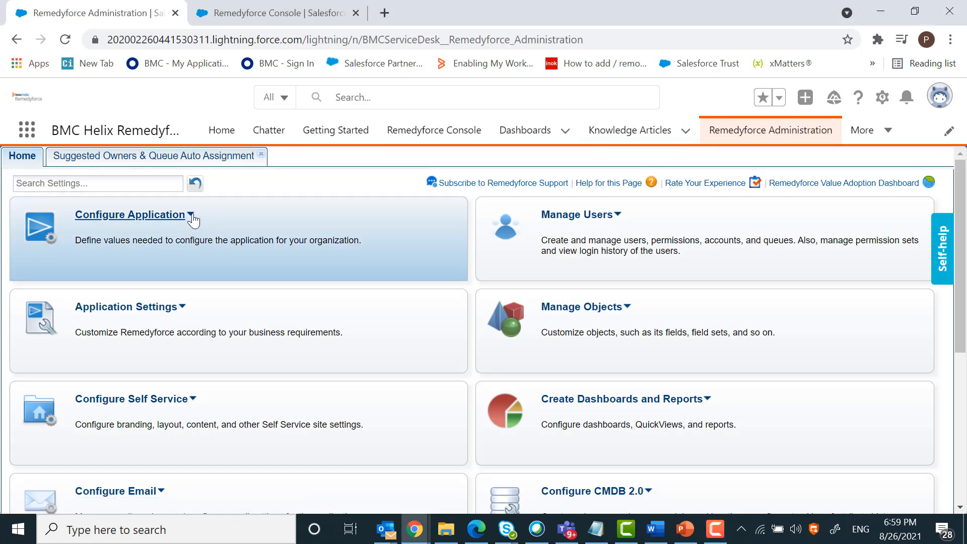
Create a new Suggested Owners & Queue Auto Assignment rule with the suggestion title Test.
left_click(193, 215)
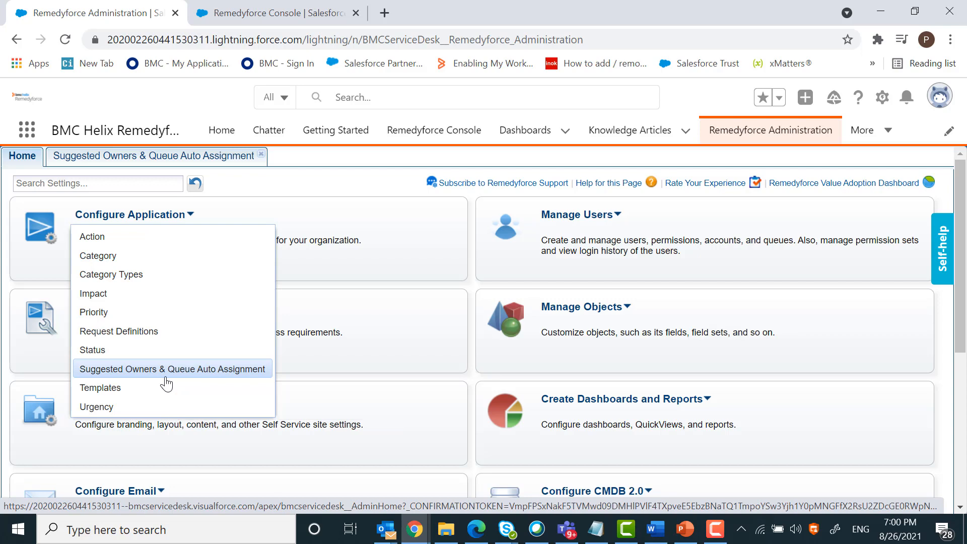
left_click(123, 160)
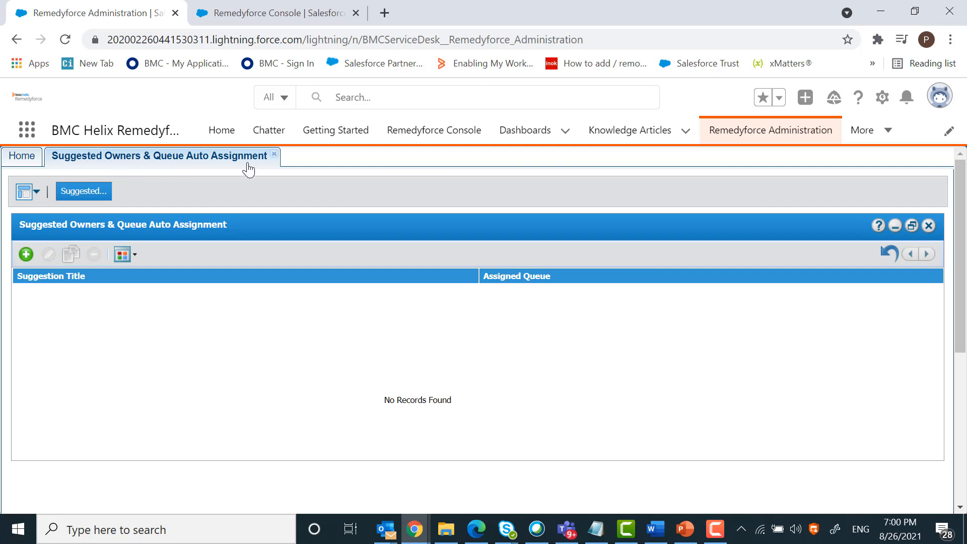
left_click(27, 255)
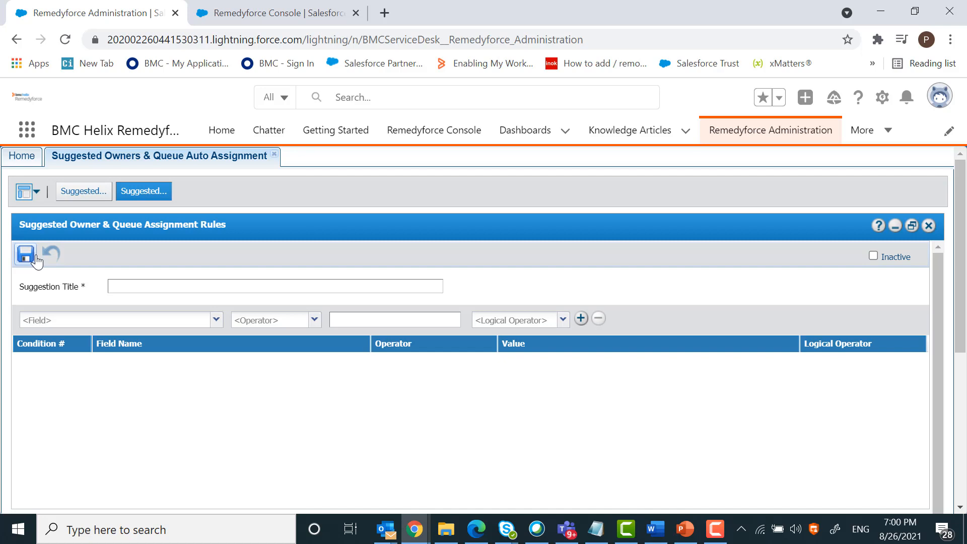
left_click(151, 284)
Define the rule condition so that the Category field equals Application Access.
left_click(216, 321)
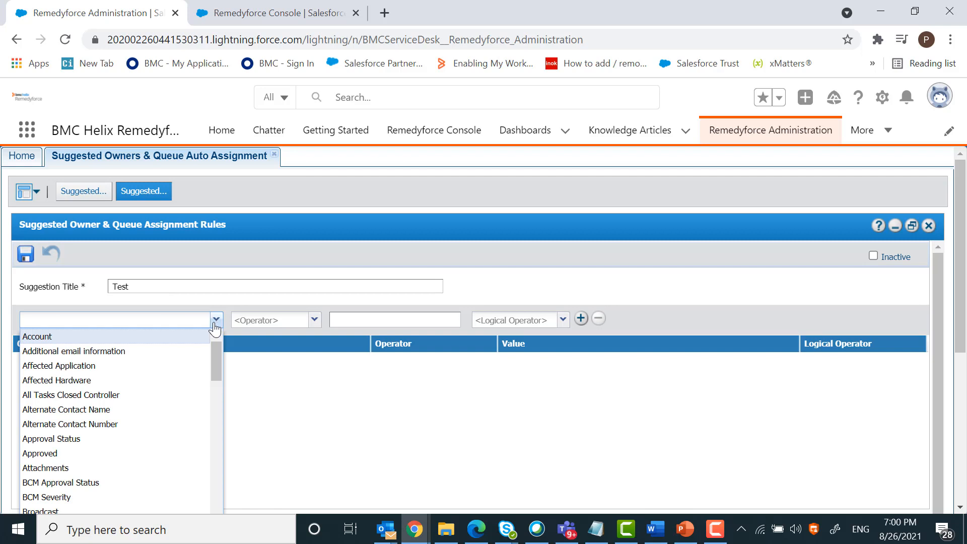
scroll(177, 428, "down", 4)
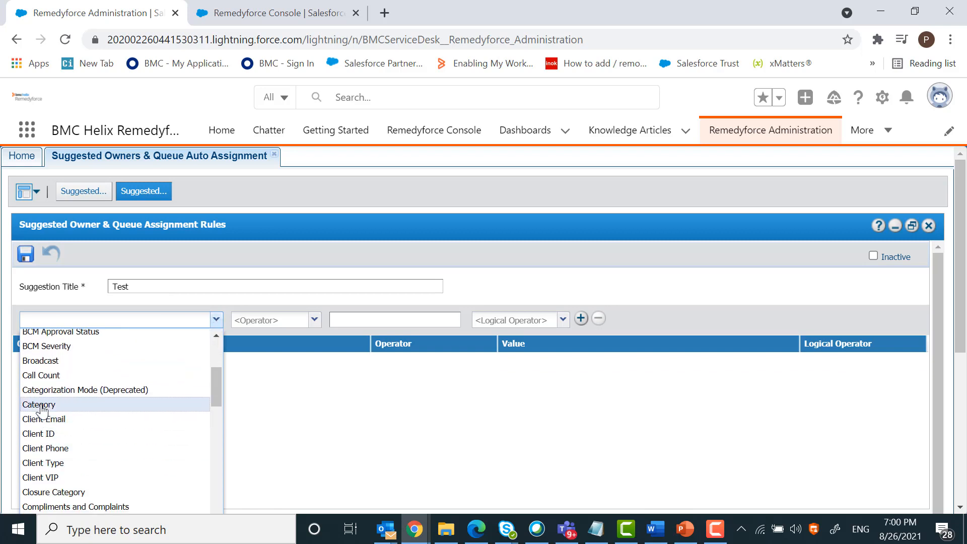
left_click(41, 405)
left_click(314, 321)
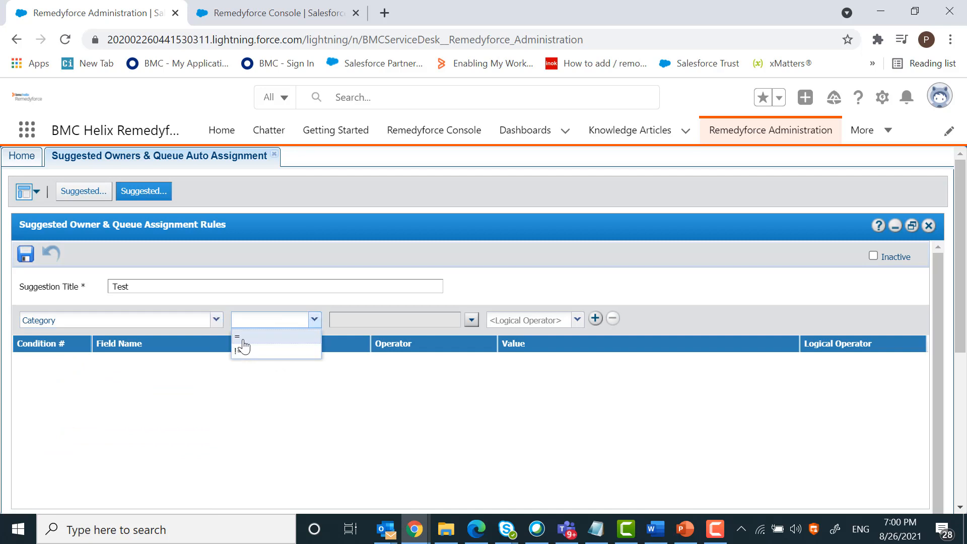
left_click(243, 340)
left_click(471, 320)
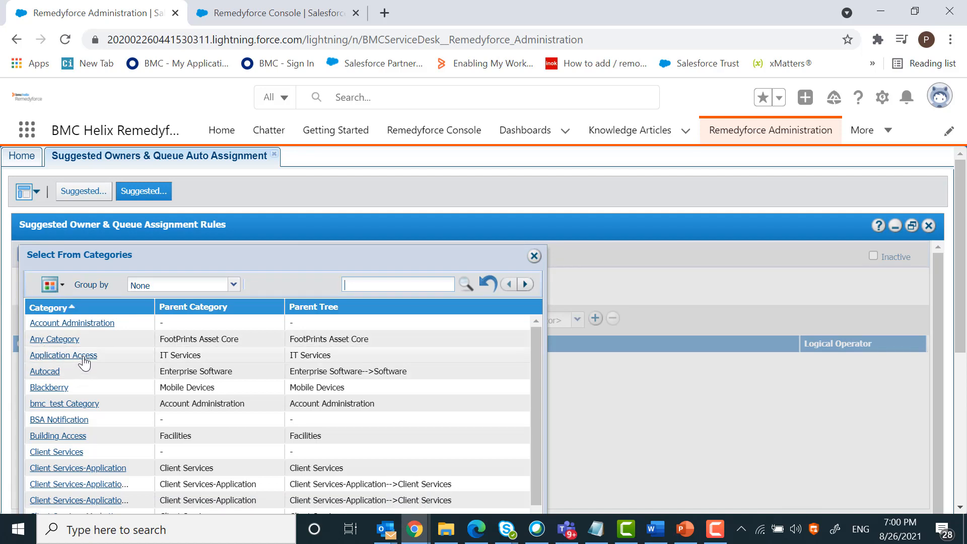
left_click(83, 355)
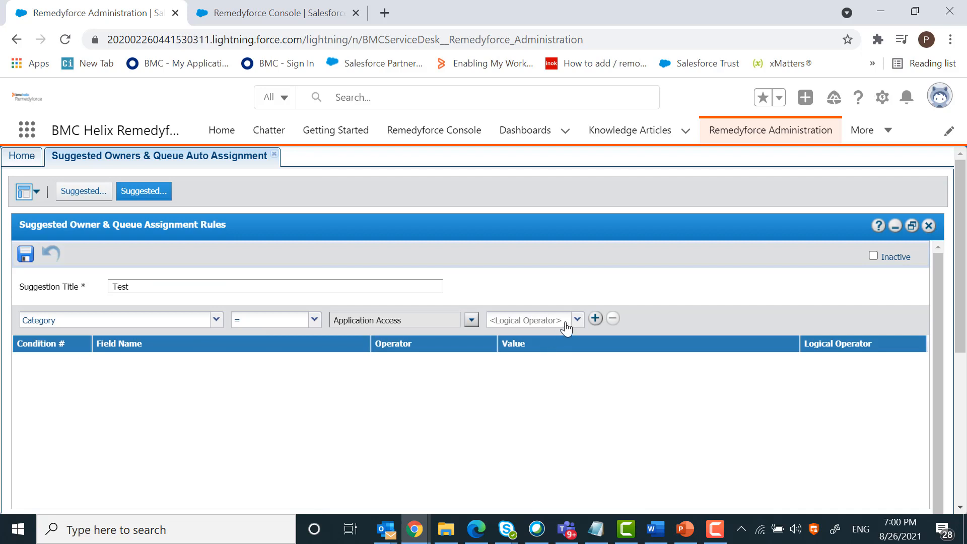
Set the condition's logical operator to NONE and add the condition to the rule.
left_click(577, 320)
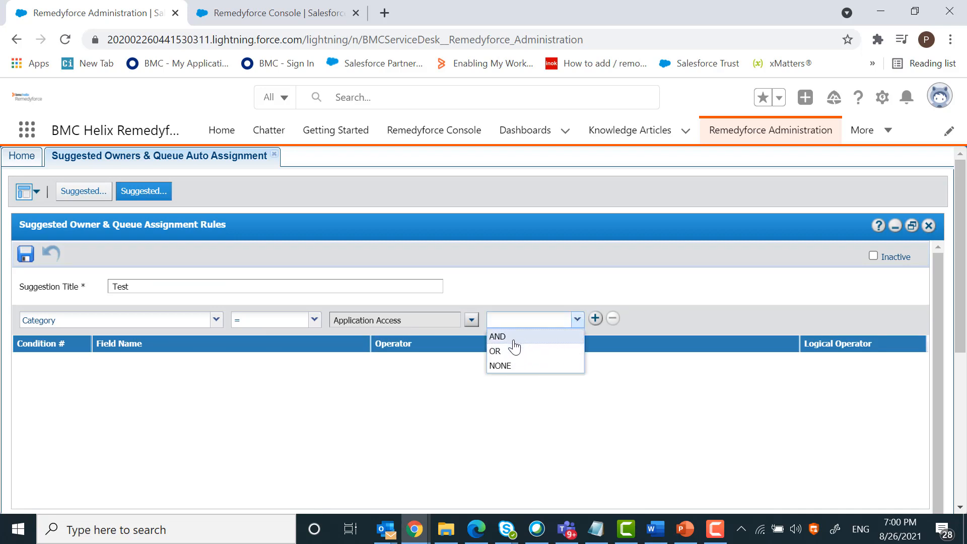
left_click(512, 363)
scroll(826, 375, "down", 3)
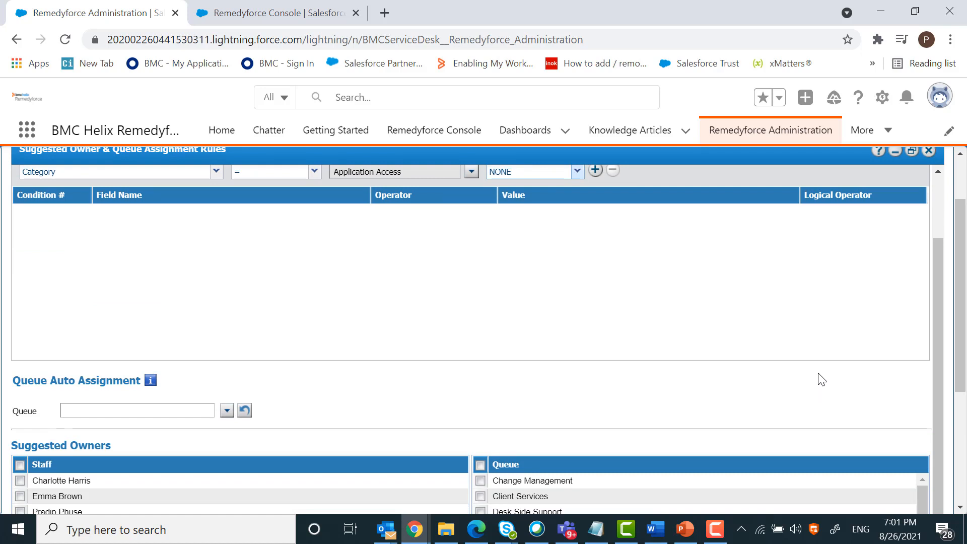
scroll(822, 379, "up", 2)
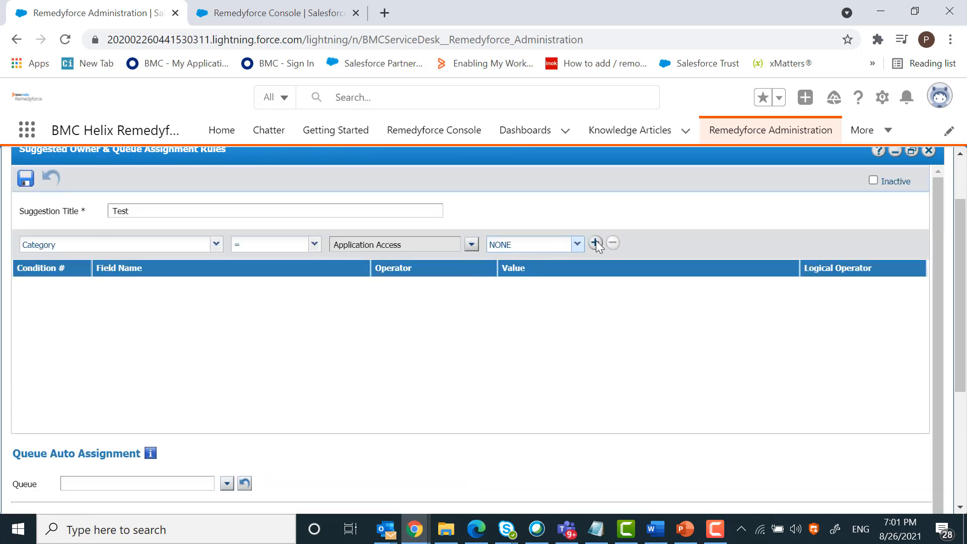
left_click(595, 242)
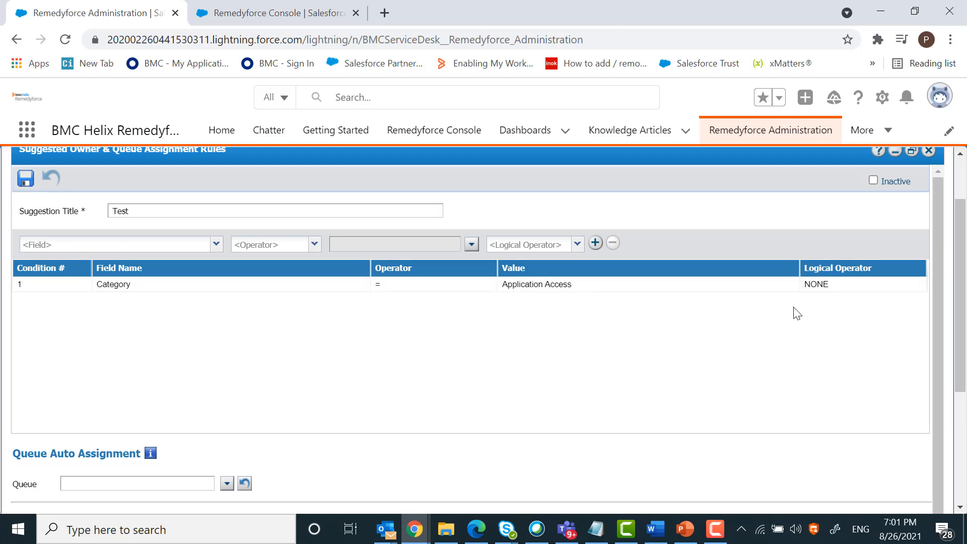
Select the third listed staff member as the rule's suggested owner.
scroll(791, 322, "down", 2)
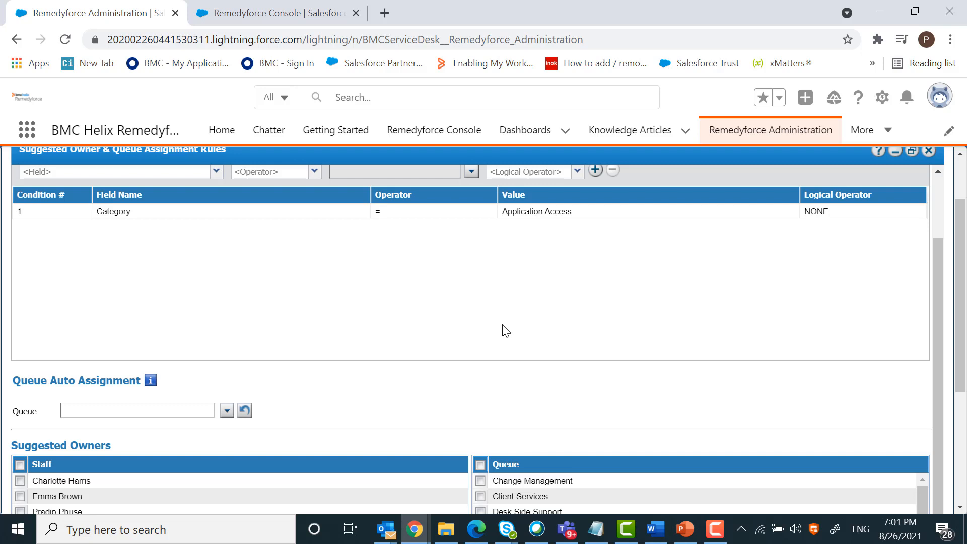
scroll(259, 380, "down", 3)
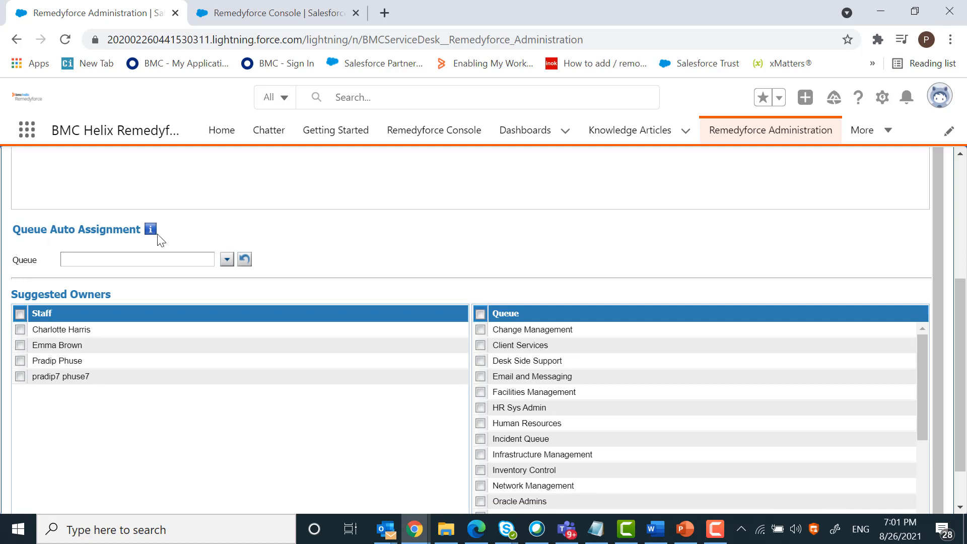
mouse_move(152, 233)
scroll(198, 320, "down", 2)
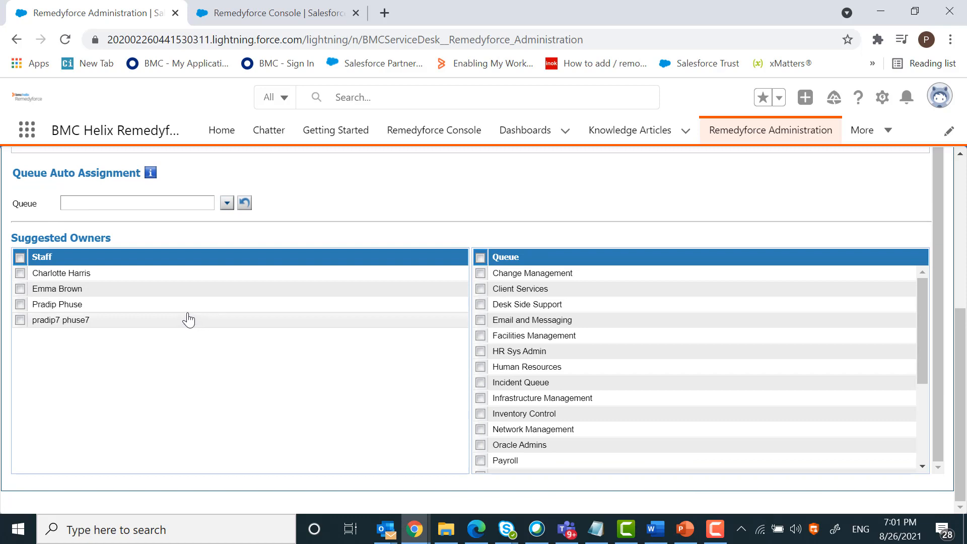
left_click(20, 305)
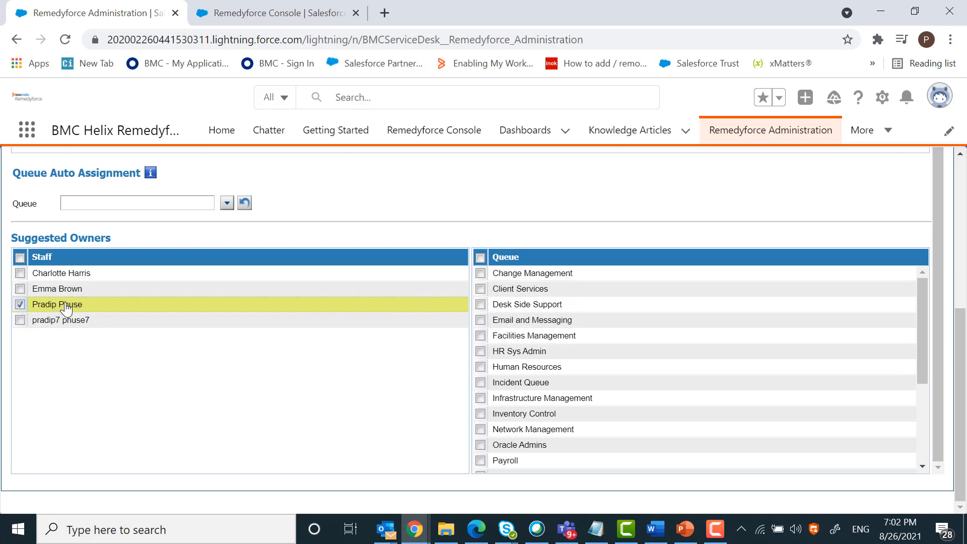
Save the Test assignment rule and dismiss the save message.
scroll(82, 310, "up", 1)
scroll(151, 315, "up", 5)
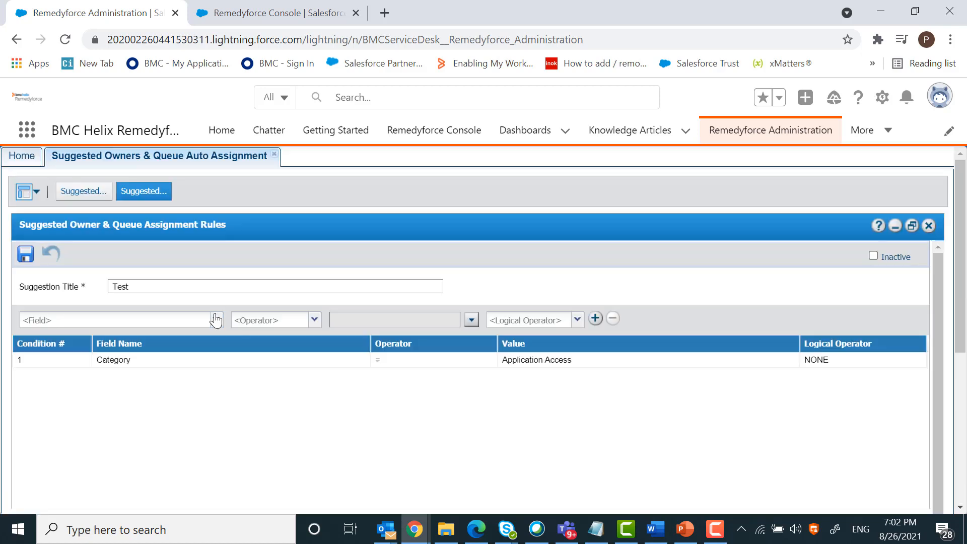
left_click(25, 253)
scroll(509, 453, "down", 2)
scroll(503, 445, "down", 3)
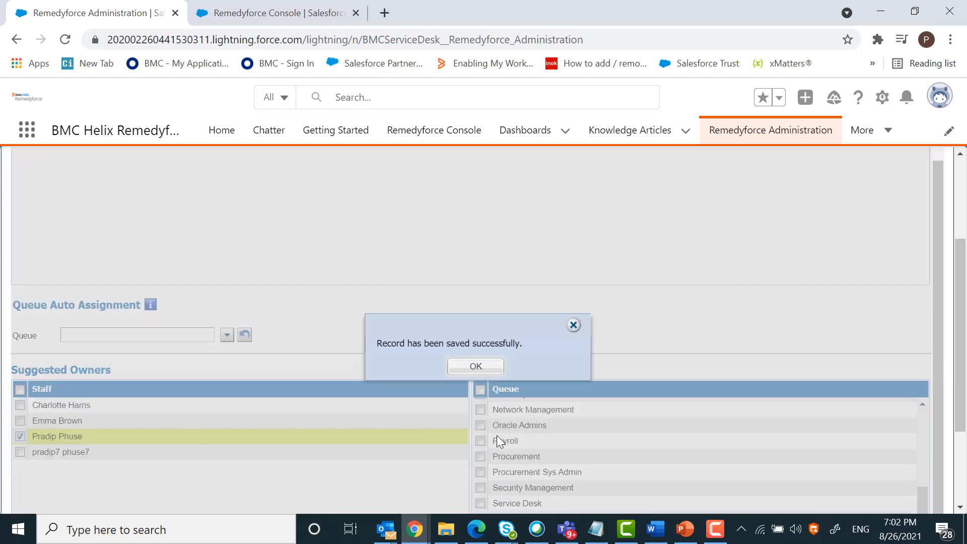
left_click(474, 369)
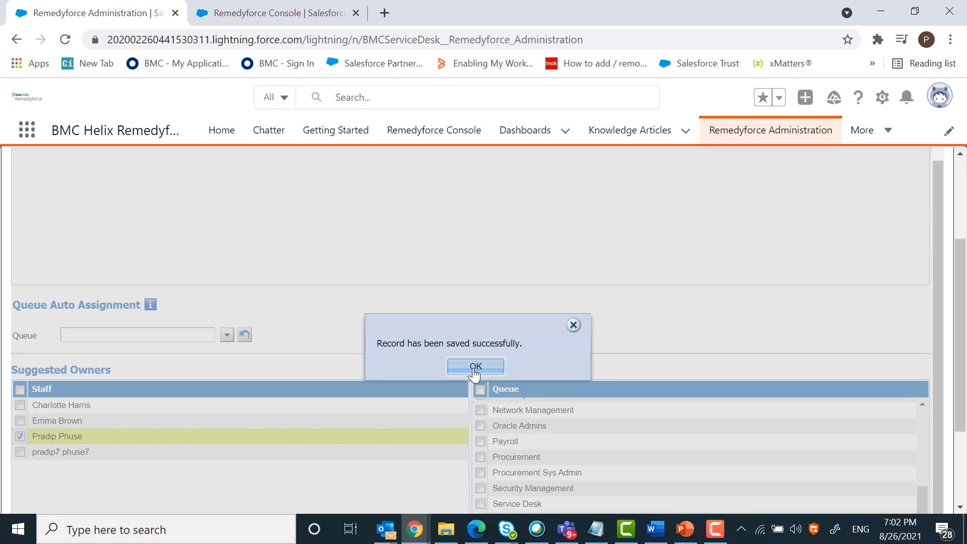
scroll(593, 380, "up", 2)
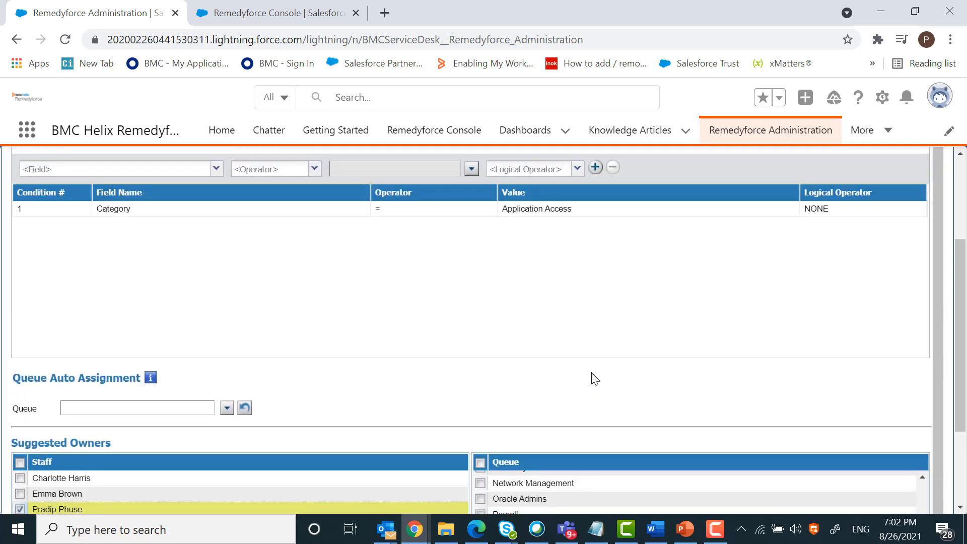
Switch to the Remedyforce Console, replace the open blank incident with a new one, and view its available agent tools.
left_click(301, 15)
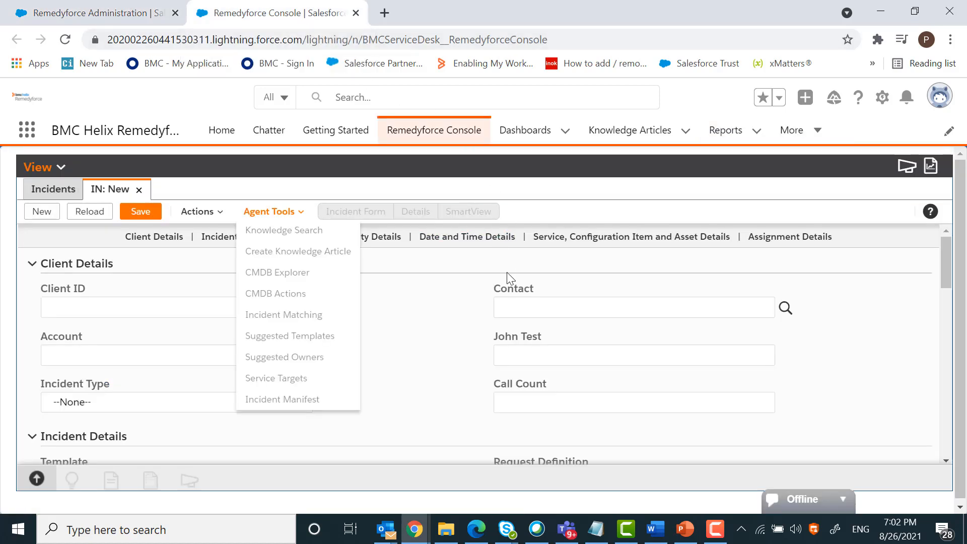
left_click(54, 189)
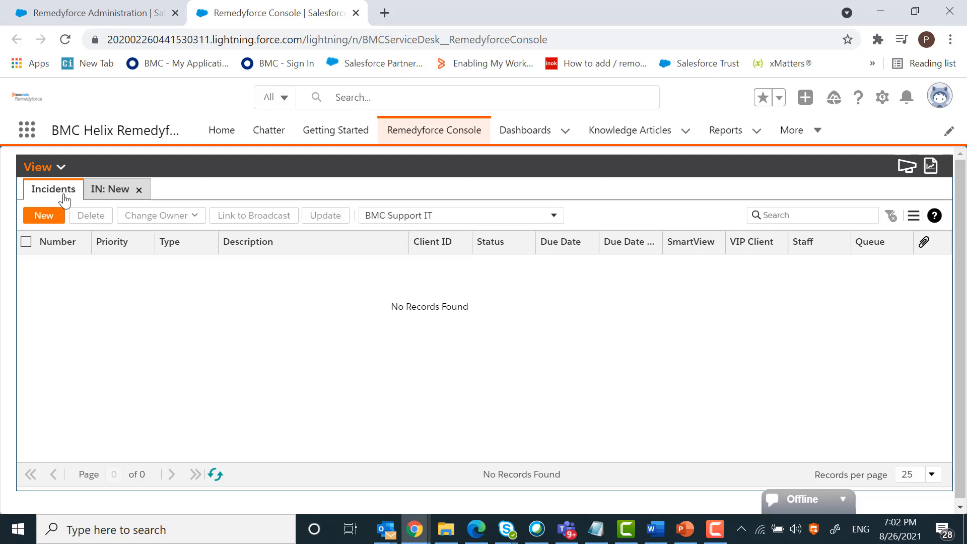
left_click(138, 190)
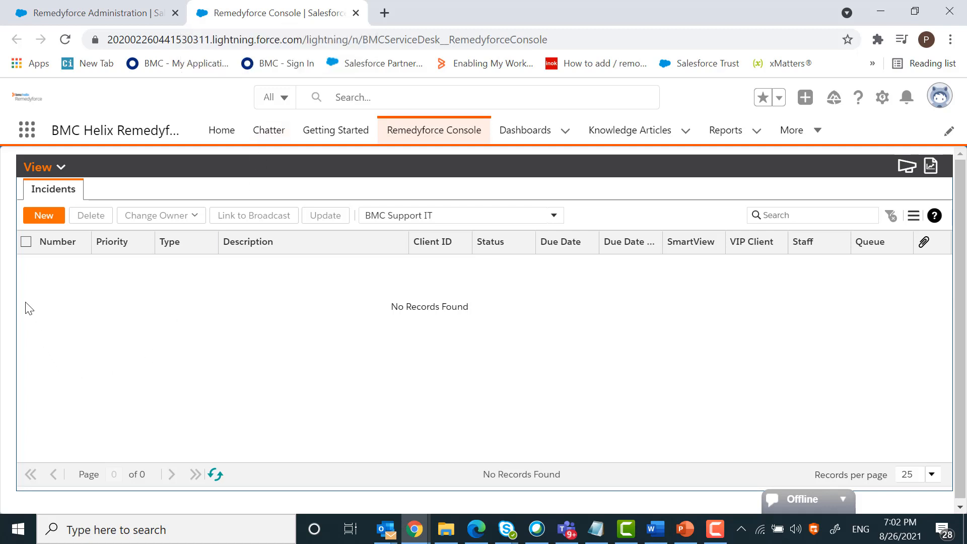
left_click(35, 220)
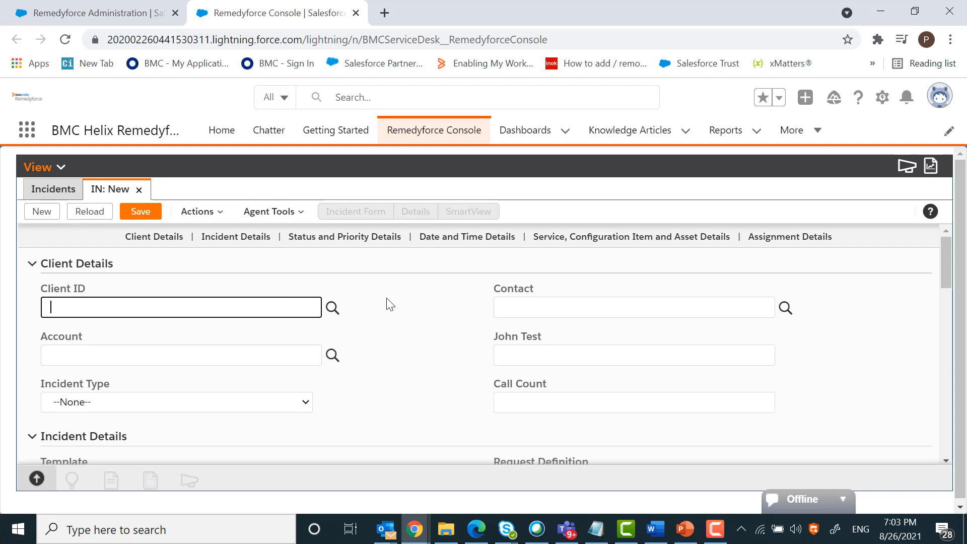
left_click(301, 214)
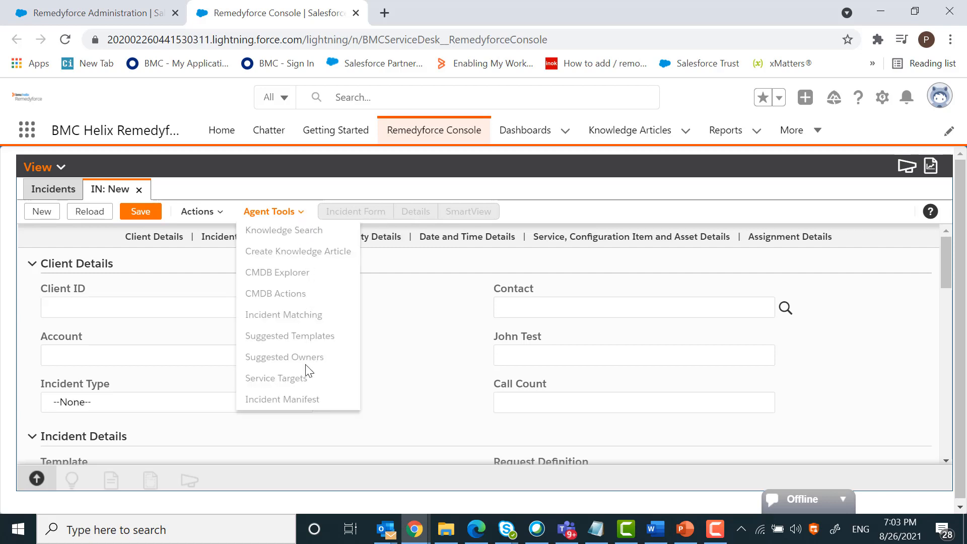
left_click(452, 363)
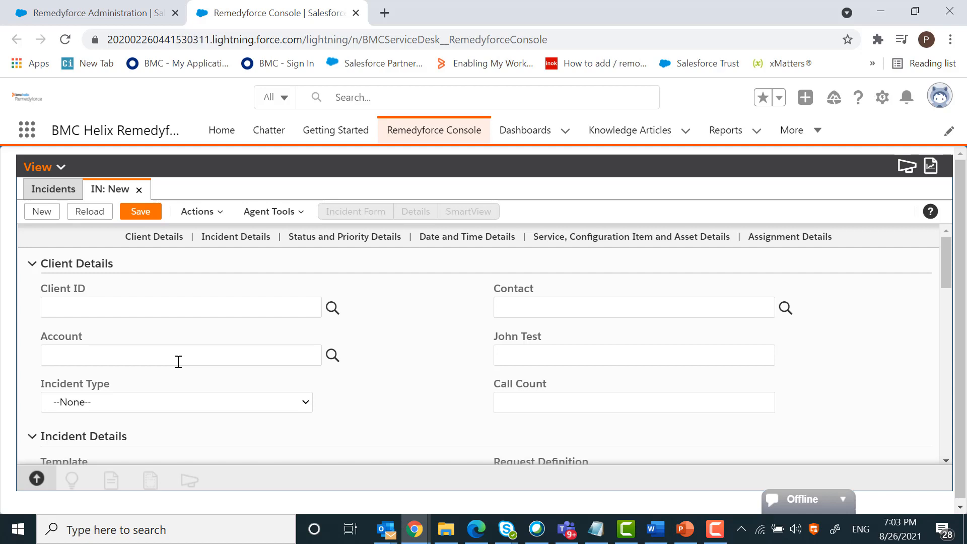
Set the new incident's category to Application Access by searching the category list under IT Services.
scroll(178, 362, "down", 3)
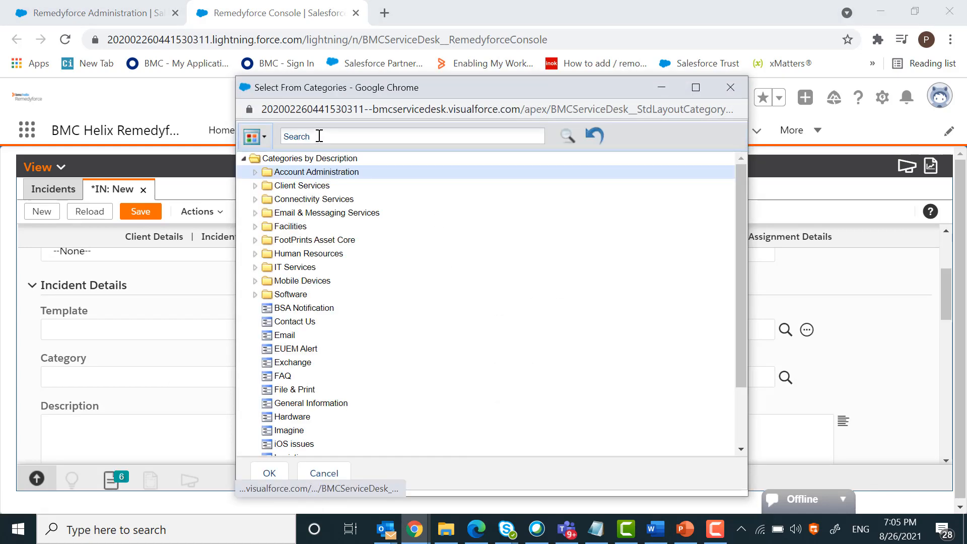
left_click(312, 136)
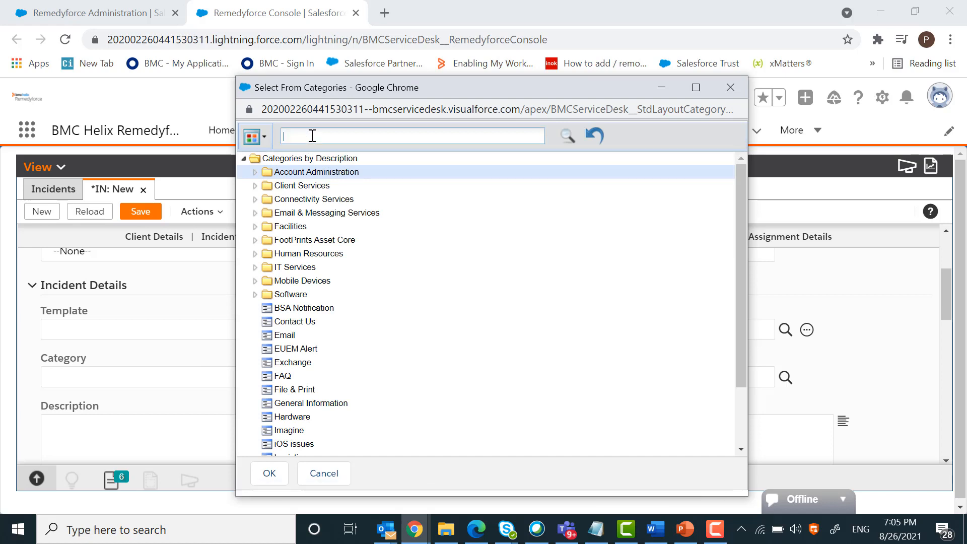
type("Application Access")
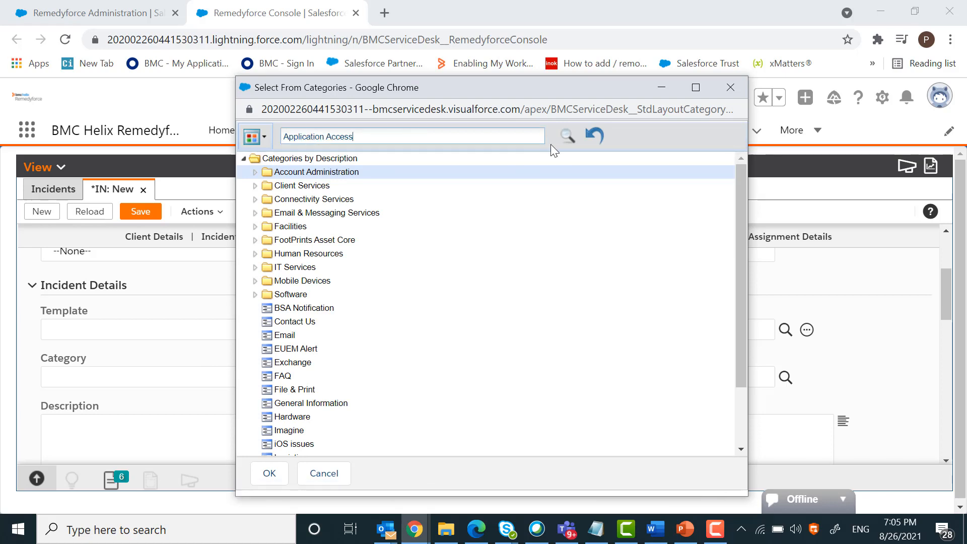
left_click(567, 136)
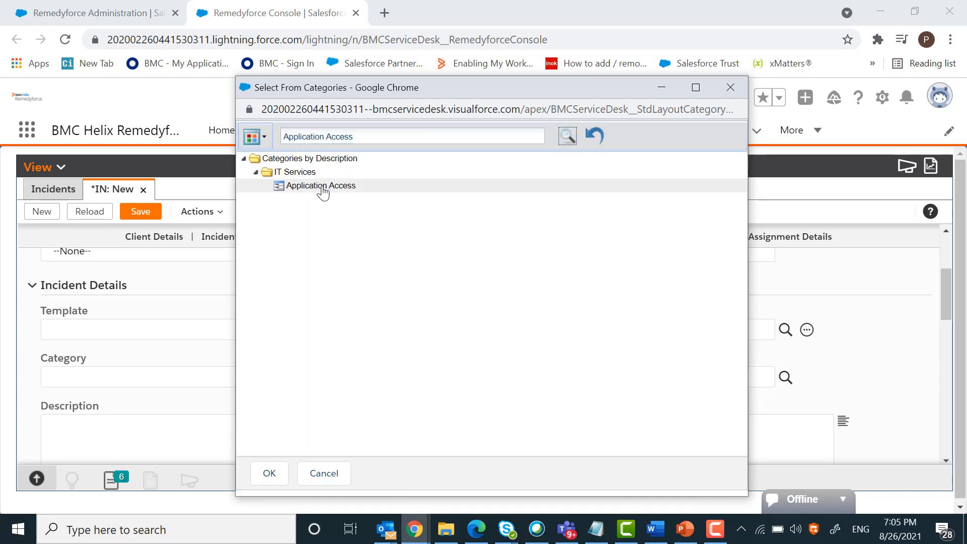
left_click(321, 188)
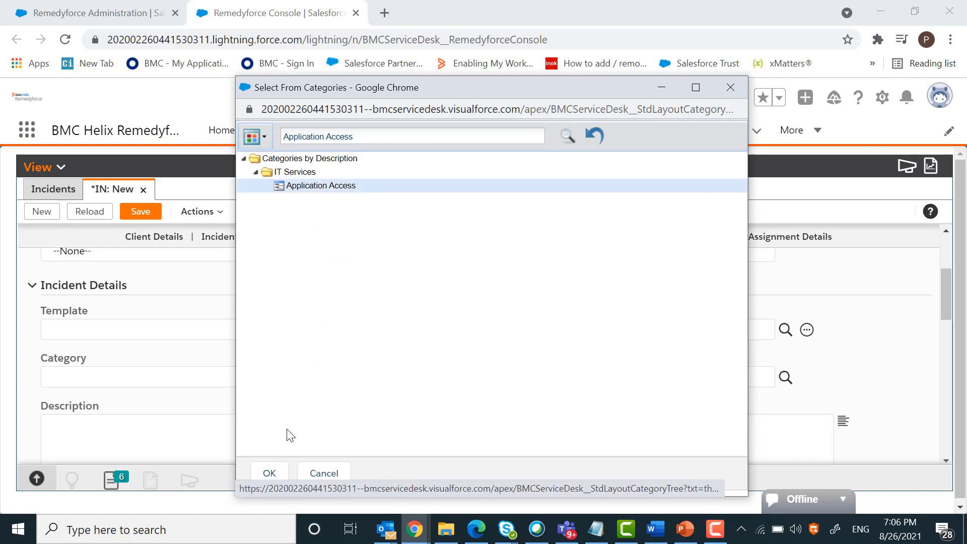
left_click(273, 471)
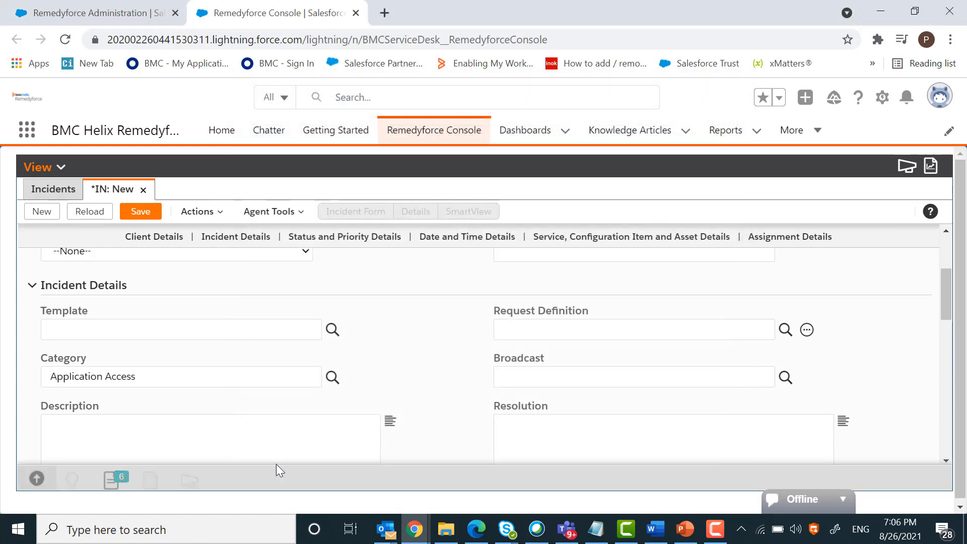
Set the incident's required service to Administration from the service lookup and save the incident.
scroll(434, 383, "down", 1)
scroll(434, 387, "down", 3)
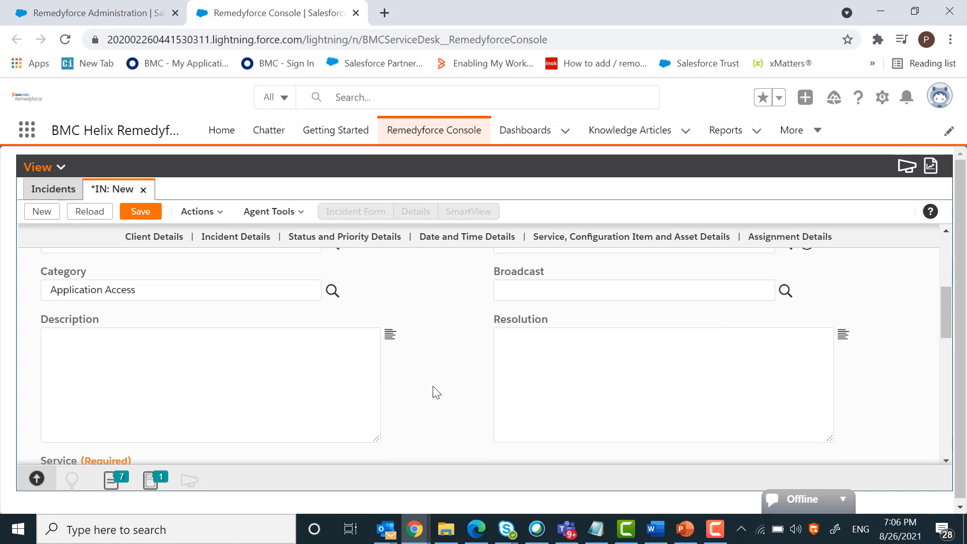
scroll(257, 372, "up", 1)
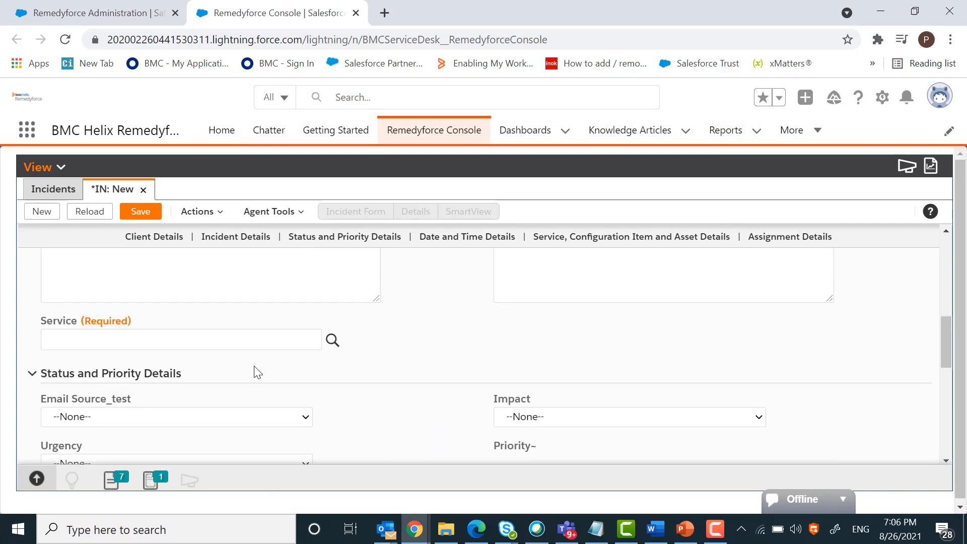
left_click(93, 341)
left_click(333, 340)
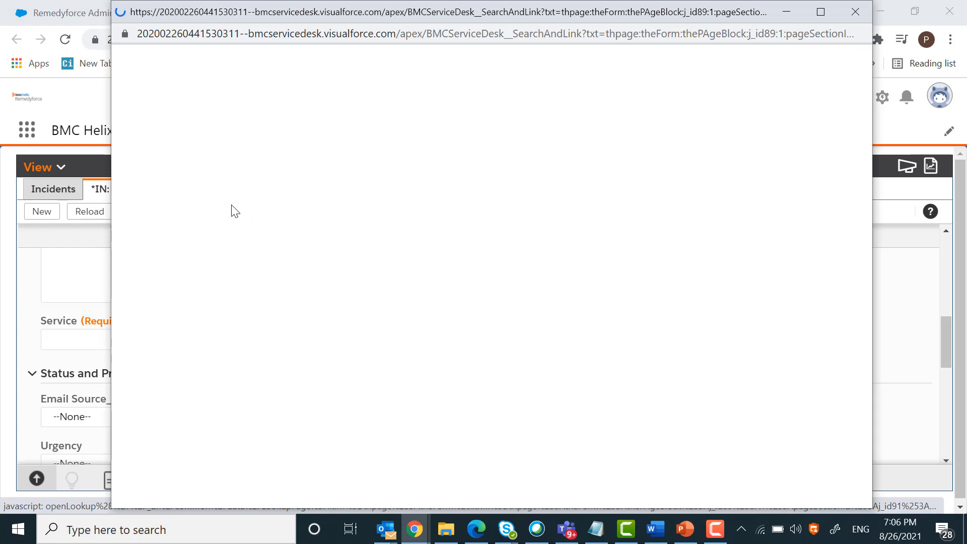
left_click(157, 145)
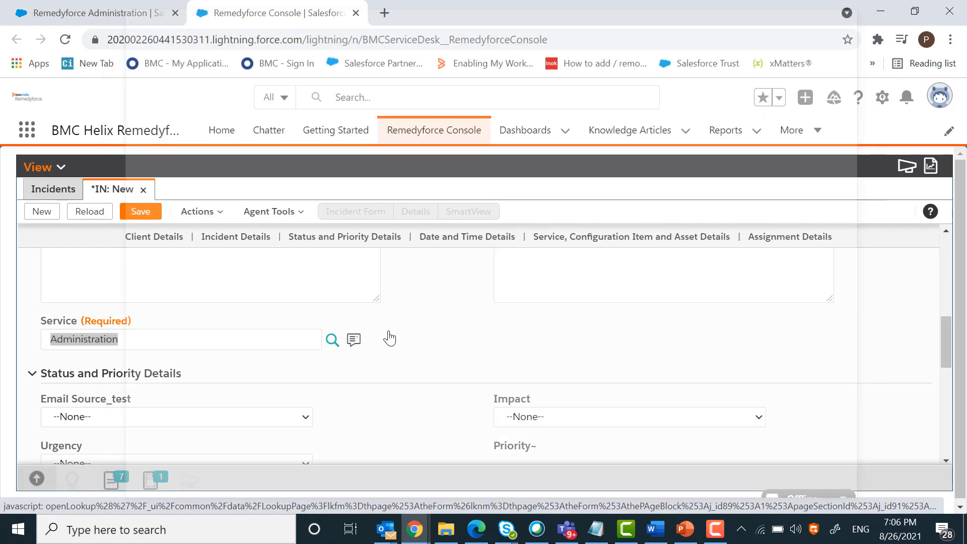
scroll(509, 391, "up", 10)
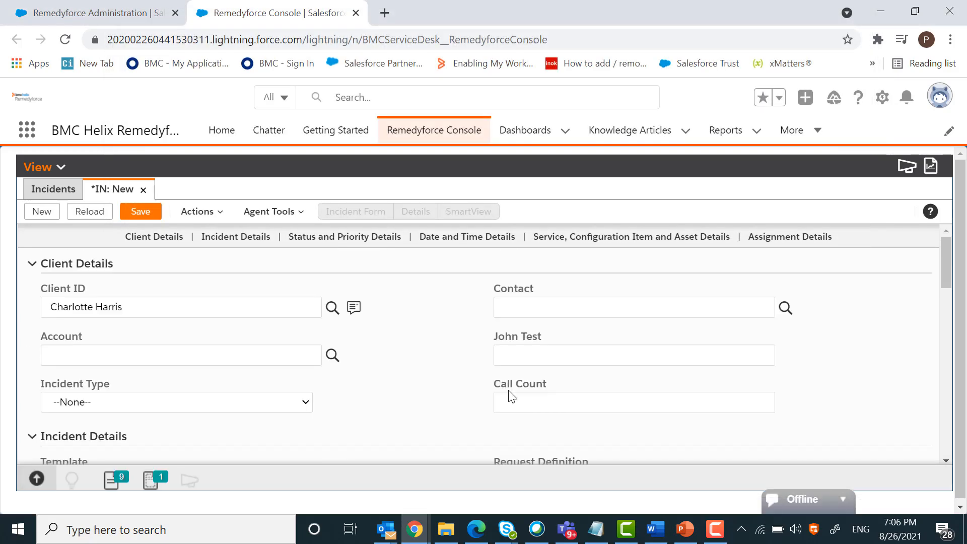
left_click(141, 212)
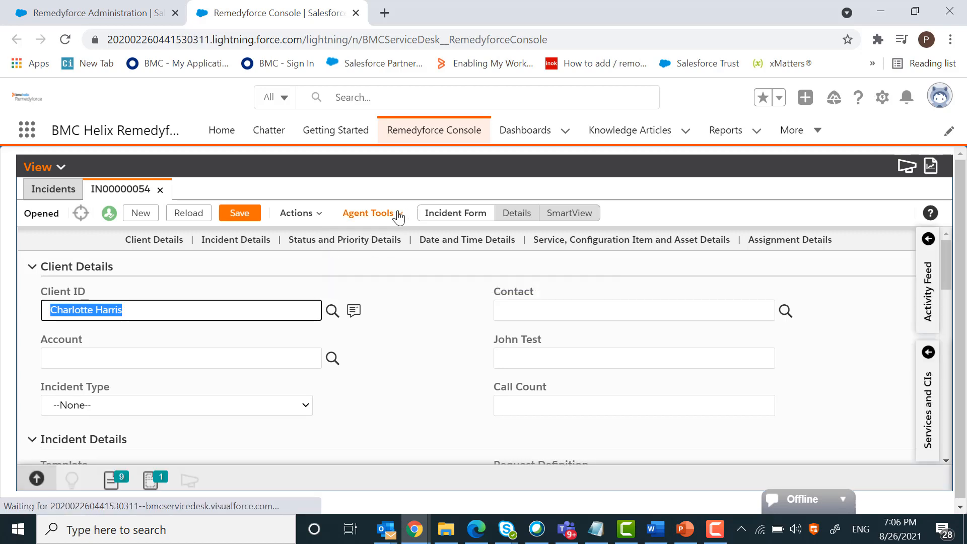
Assign the incident to the staff member listed under Suggested Owners in the agent tools.
left_click(397, 213)
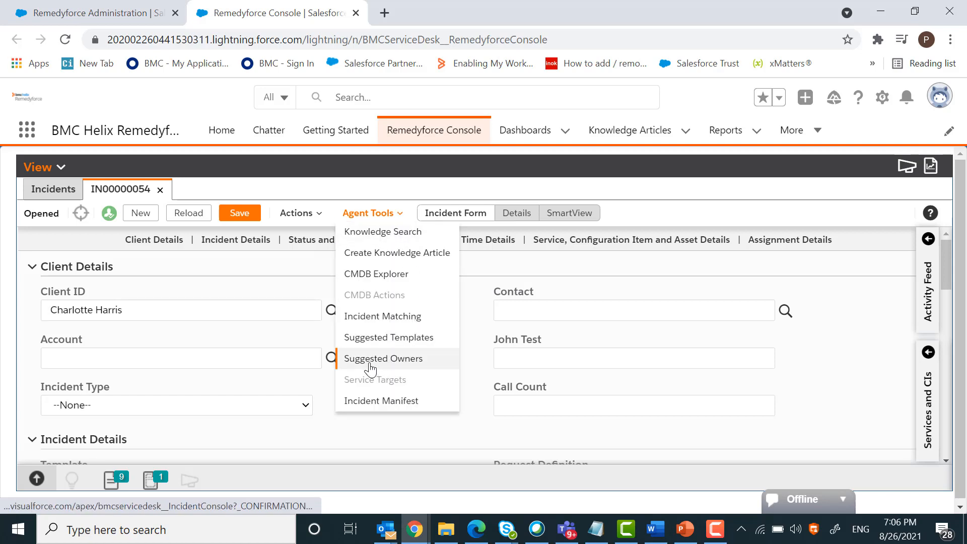
left_click(370, 360)
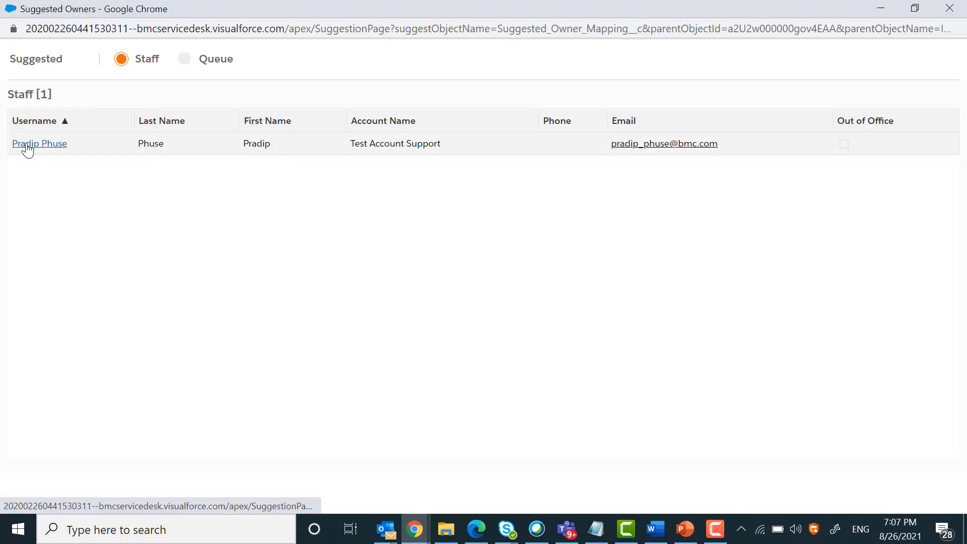
left_click(949, 8)
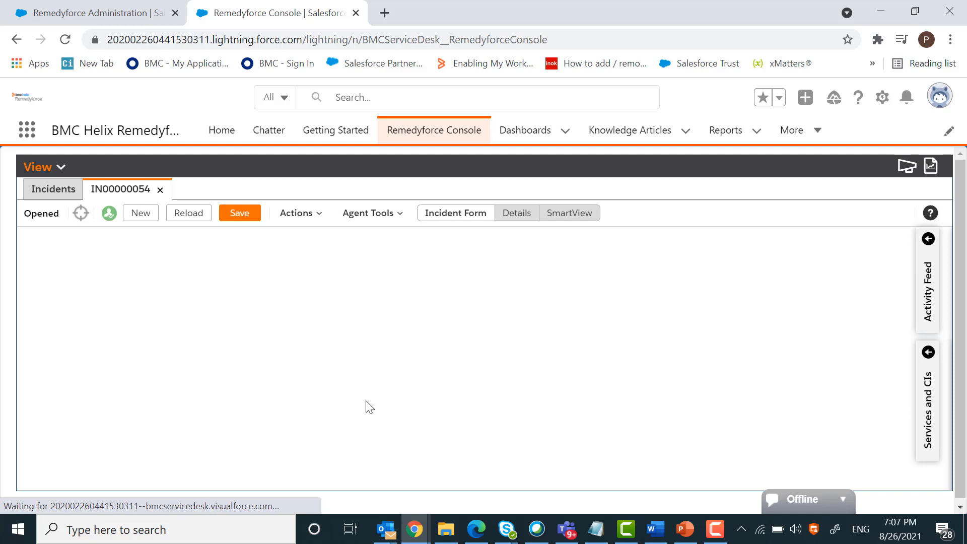
Check the Staff field in the incident's Assignment Details and save the incident.
scroll(371, 417, "down", 1)
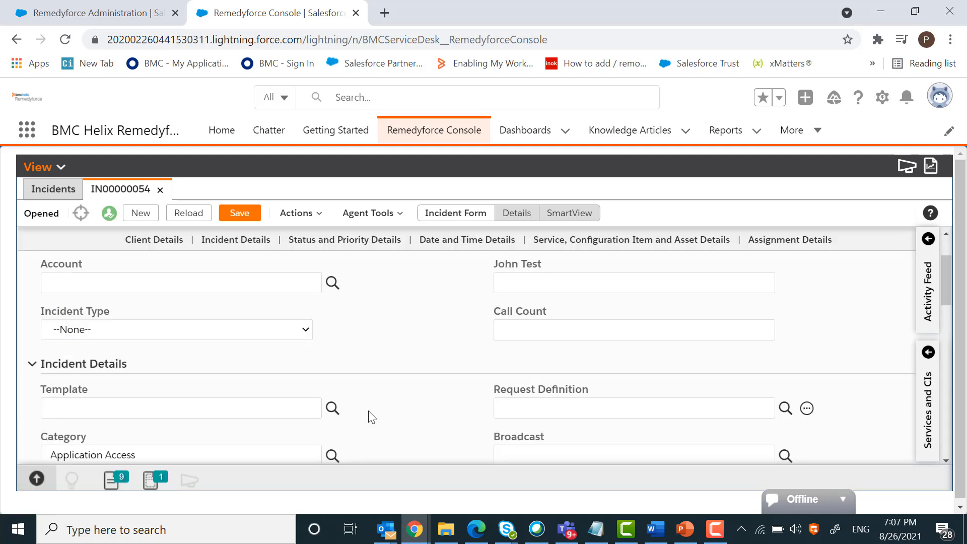
scroll(371, 417, "down", 8)
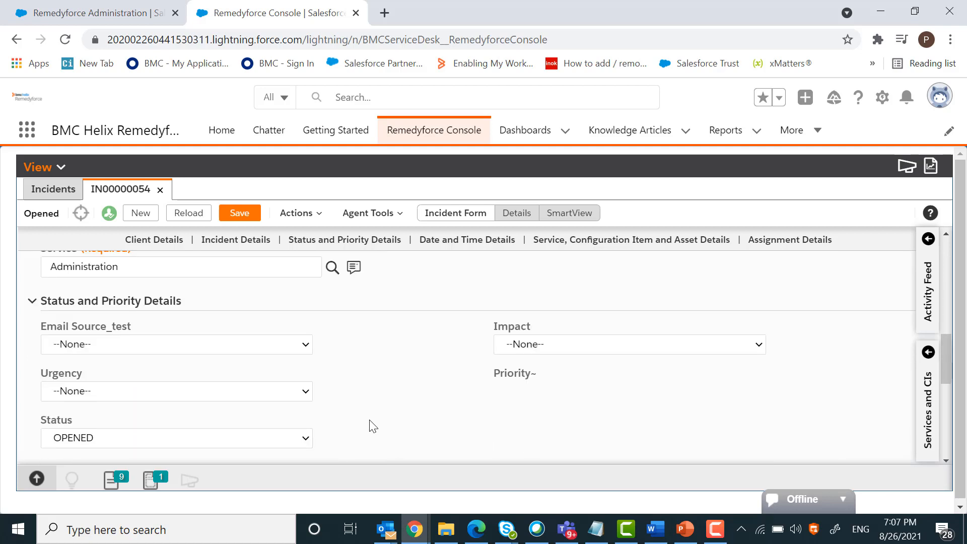
scroll(372, 426, "down", 3)
scroll(372, 429, "down", 3)
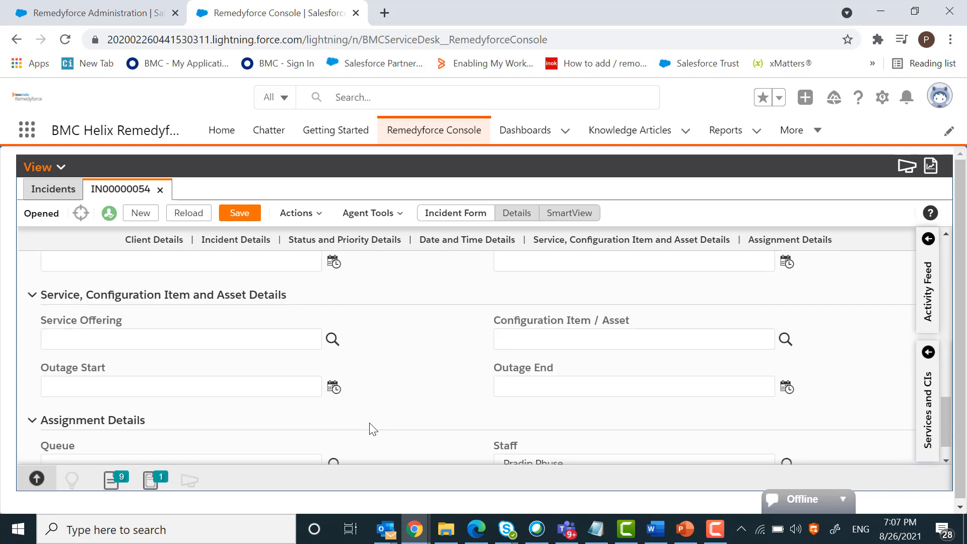
scroll(372, 429, "down", 1)
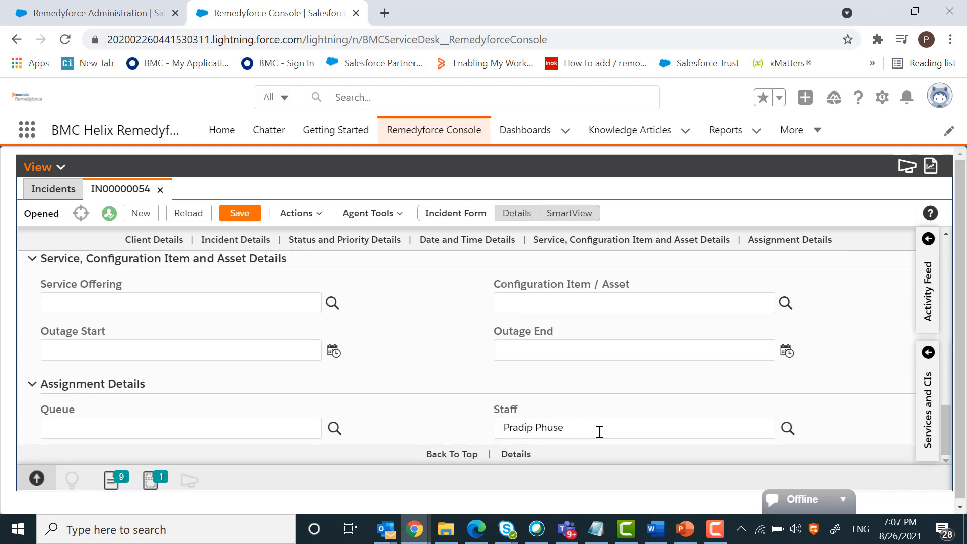
double_click(598, 429)
left_click_drag(513, 428, 478, 434)
scroll(374, 423, "down", 1)
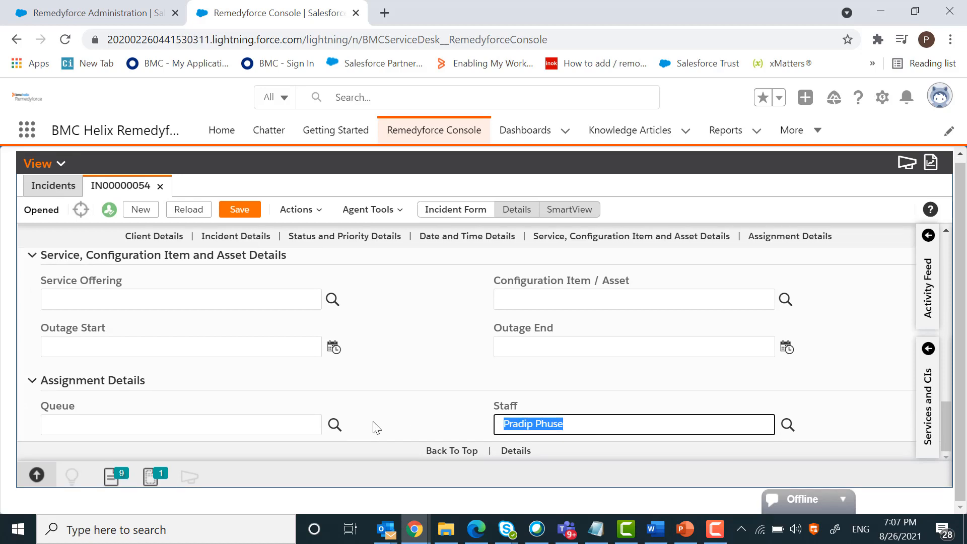
left_click(240, 210)
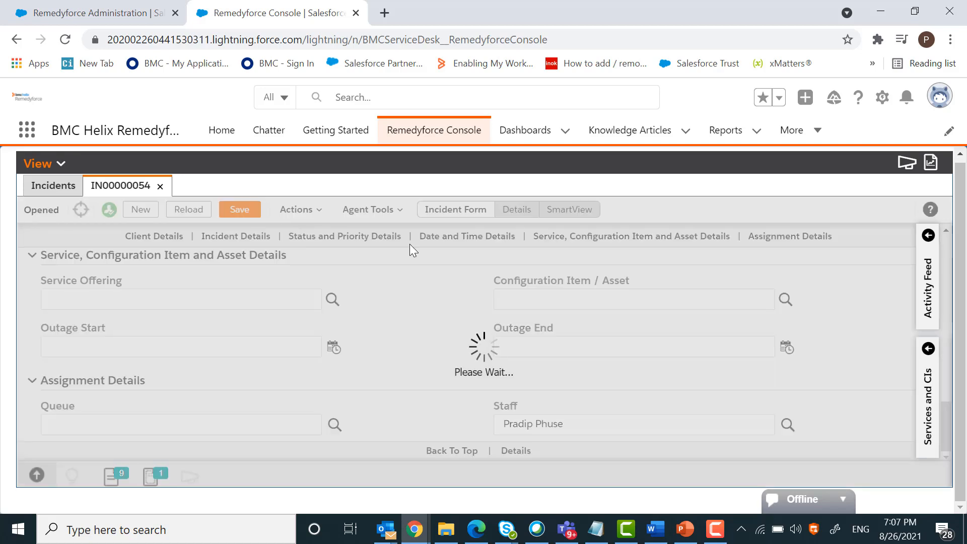
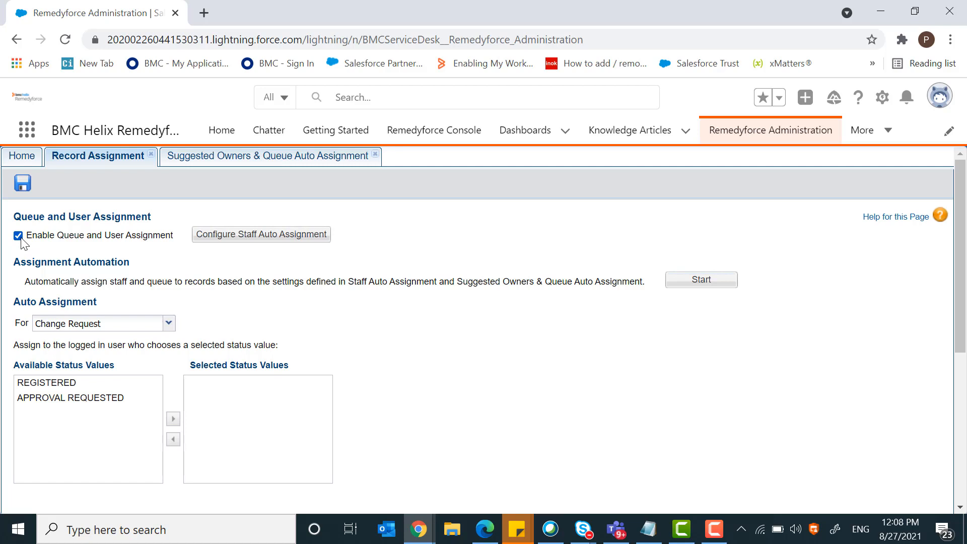
Switch Enable Queue and User Assignment off and back on in the Record Assignment settings.
left_click(19, 235)
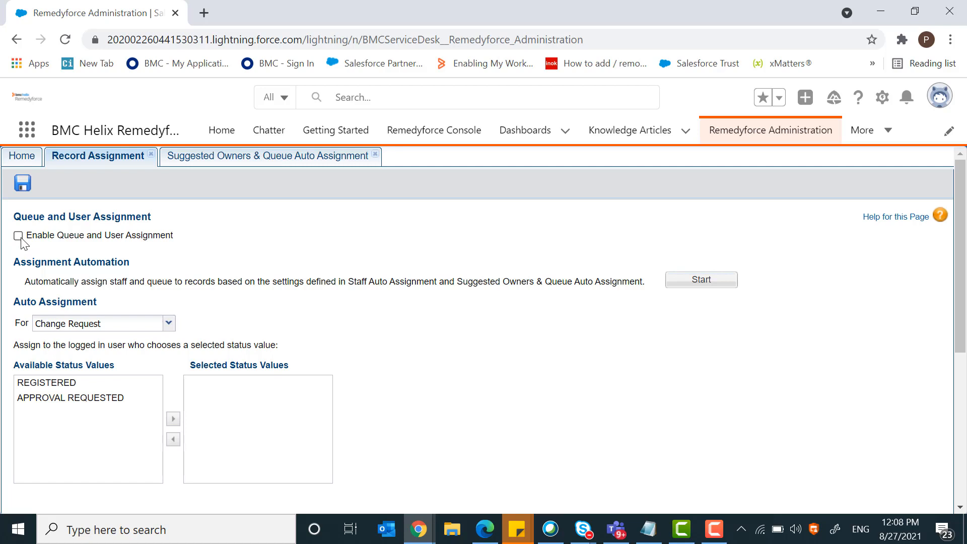
left_click(19, 235)
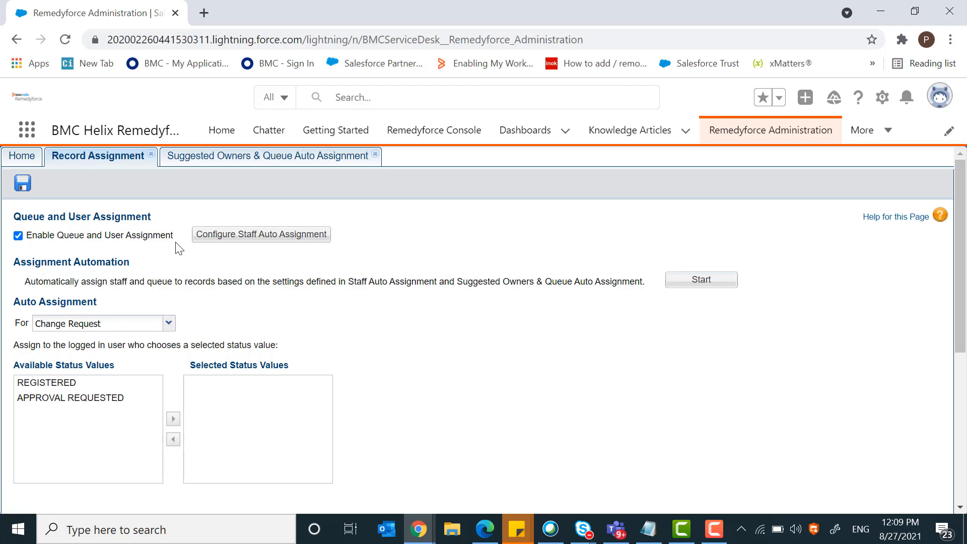
Open the Test rule in Suggested Owners & Queue Auto Assignment and select Change Management as its auto-assignment queue.
left_click(19, 157)
left_click(185, 222)
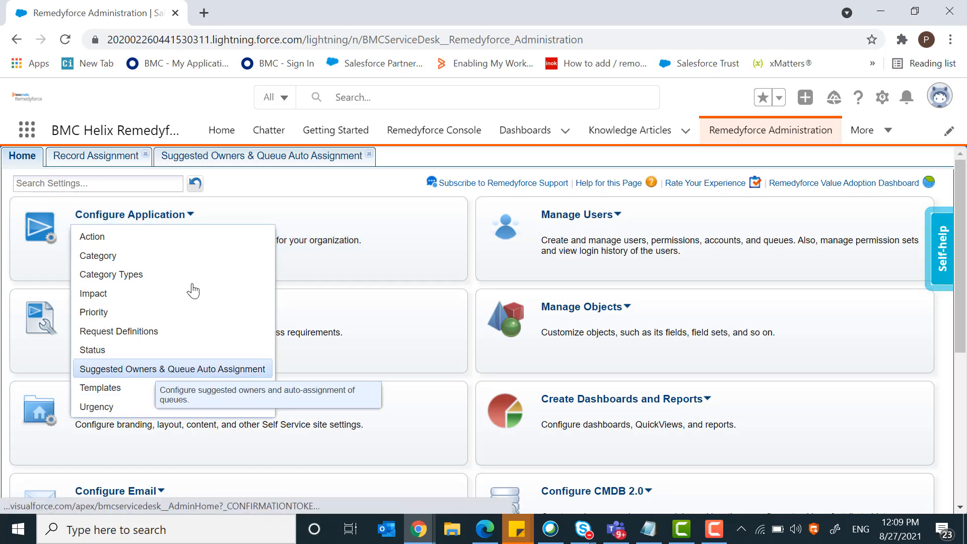
left_click(218, 162)
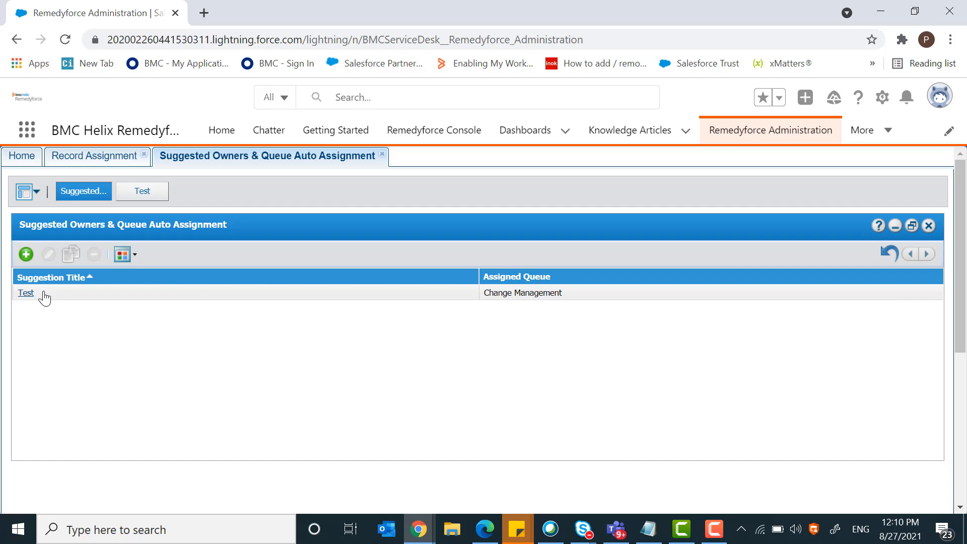
left_click(142, 191)
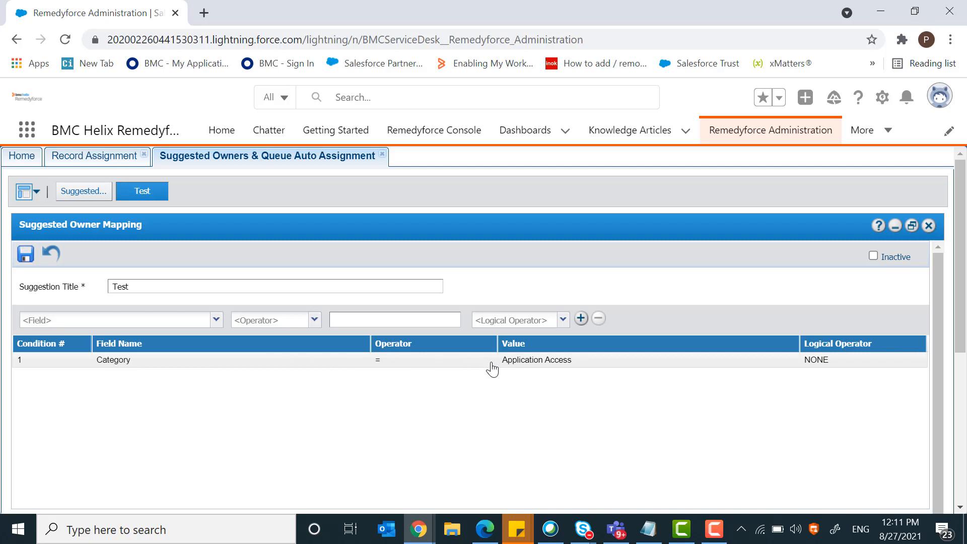
scroll(492, 369, "down", 3)
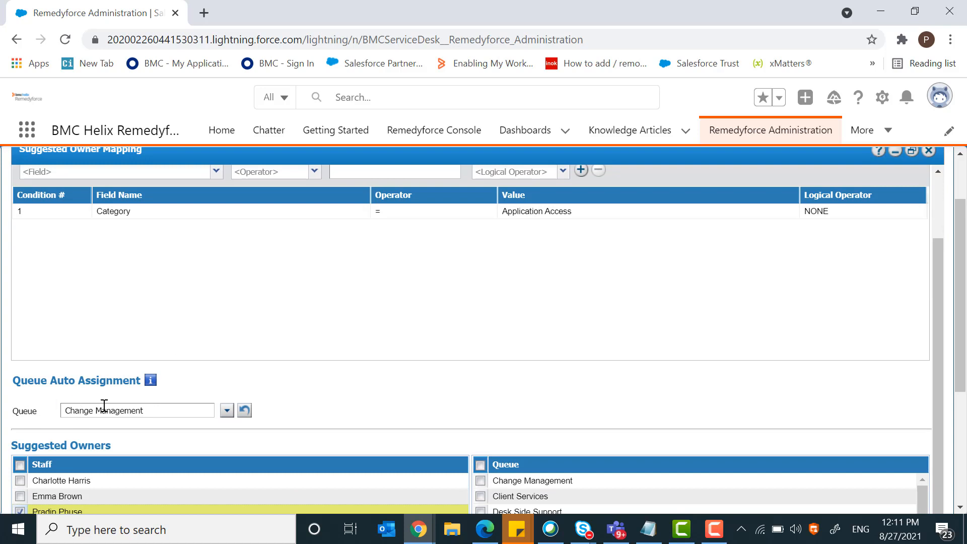
left_click(227, 411)
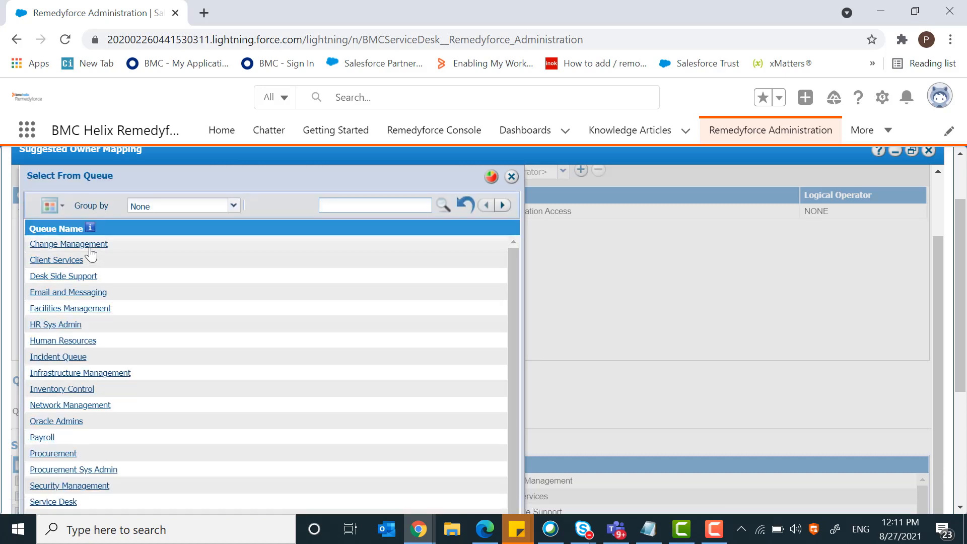
scroll(402, 367, "down", 1)
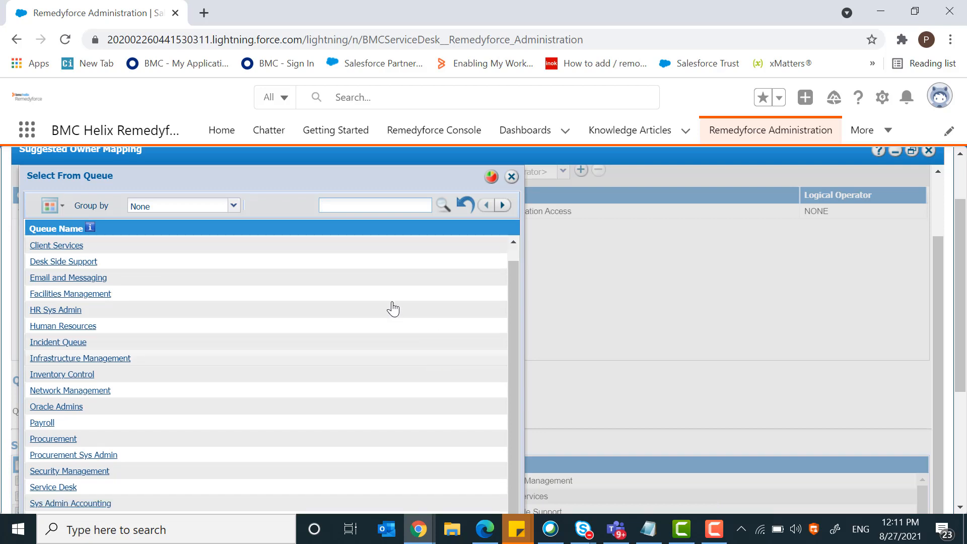
scroll(78, 264, "up", 1)
left_click(77, 244)
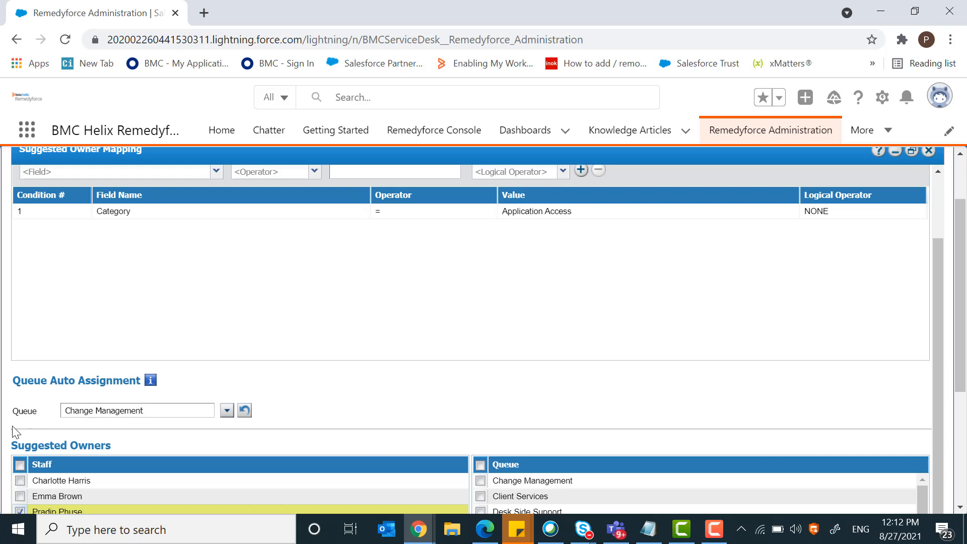
left_click_drag(64, 410, 145, 411)
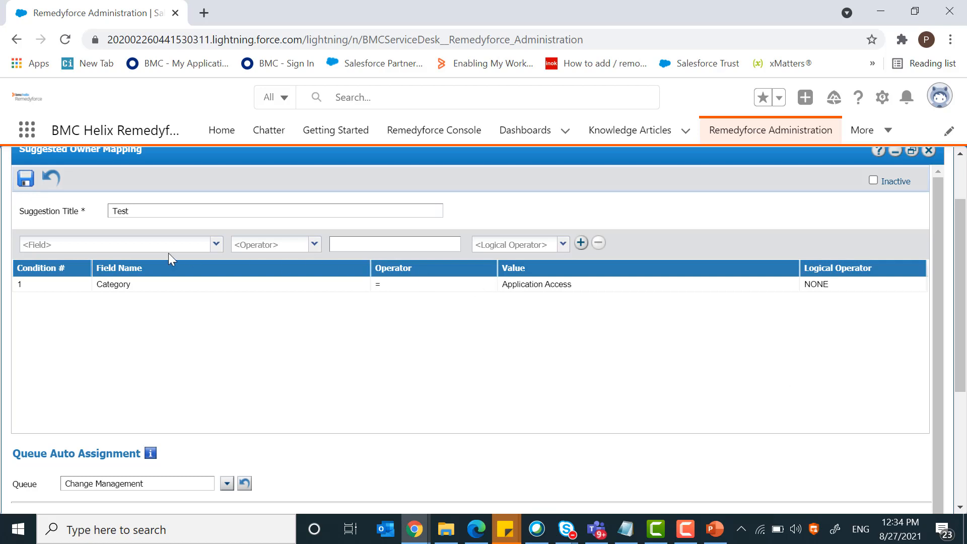
Return to Record Assignment, start the assignment automation, and open the Staff Auto Assignment configuration.
scroll(194, 226, "up", 2)
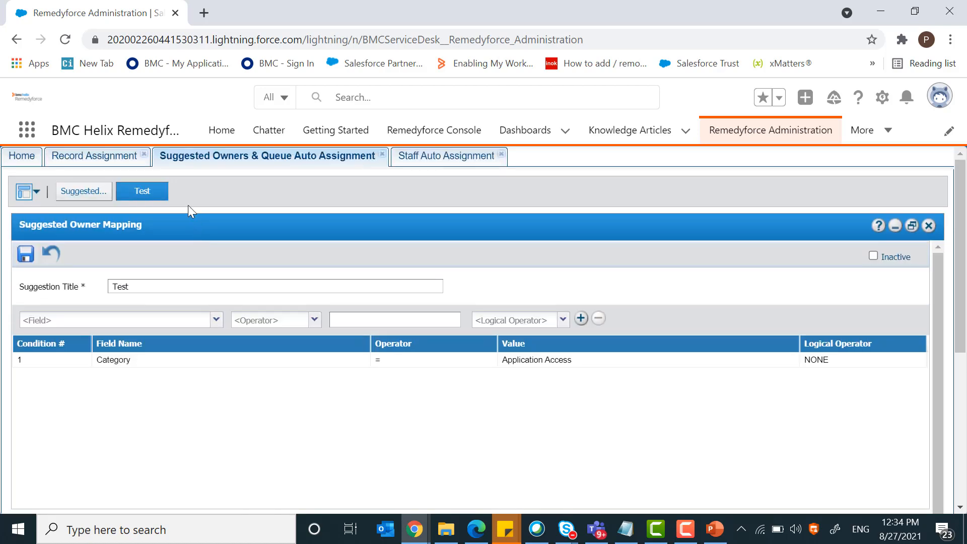
left_click(120, 164)
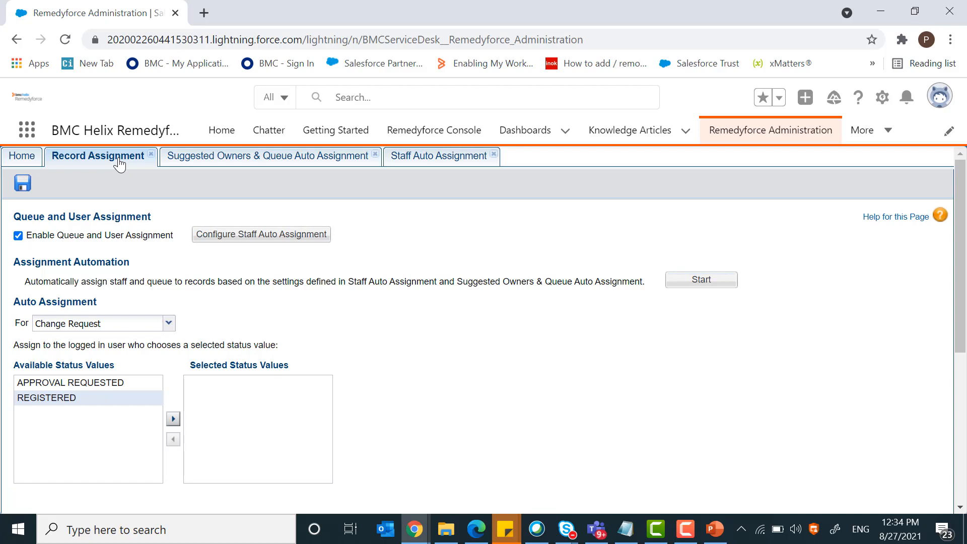
left_click(705, 286)
left_click(264, 238)
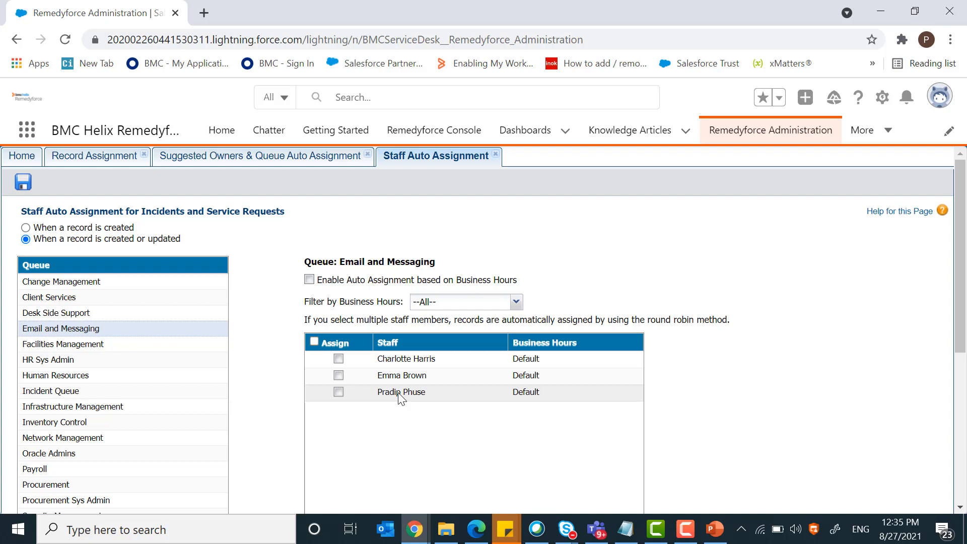
Assign the first listed staff member to the Email and Messaging queue and enable auto assignment based on business hours.
left_click(338, 358)
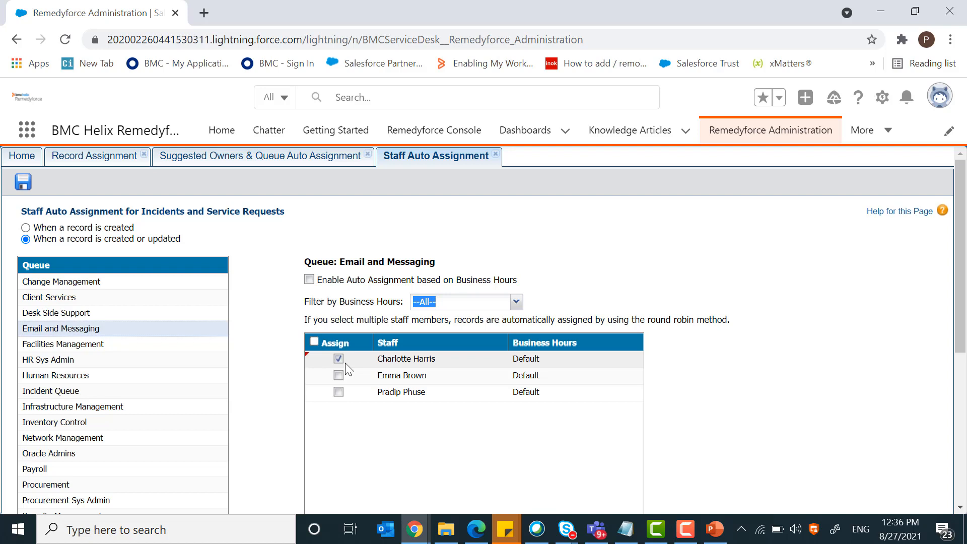
left_click(308, 279)
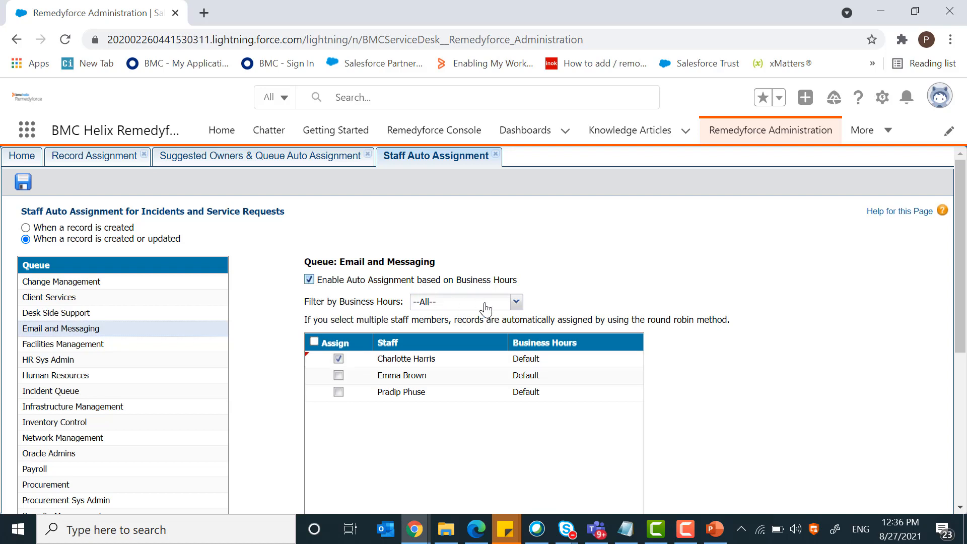
Filter the queue's staff list by 24X7 business hours, and reset the filter to All.
left_click(516, 302)
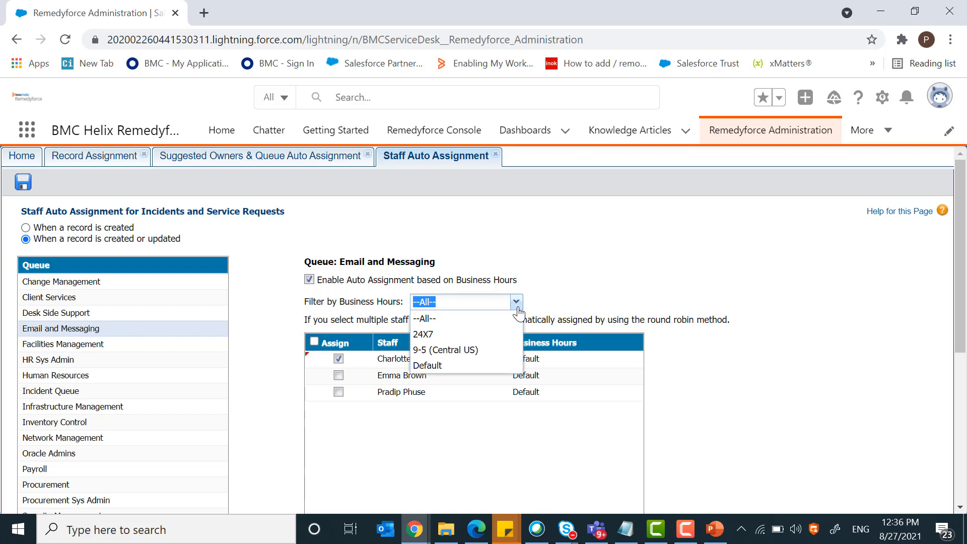
left_click(432, 334)
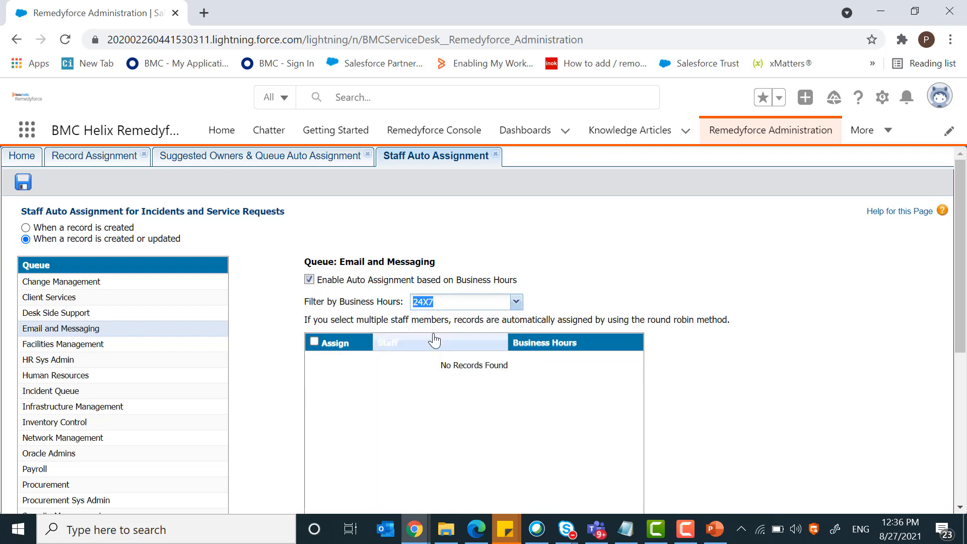
left_click(459, 303)
left_click(455, 319)
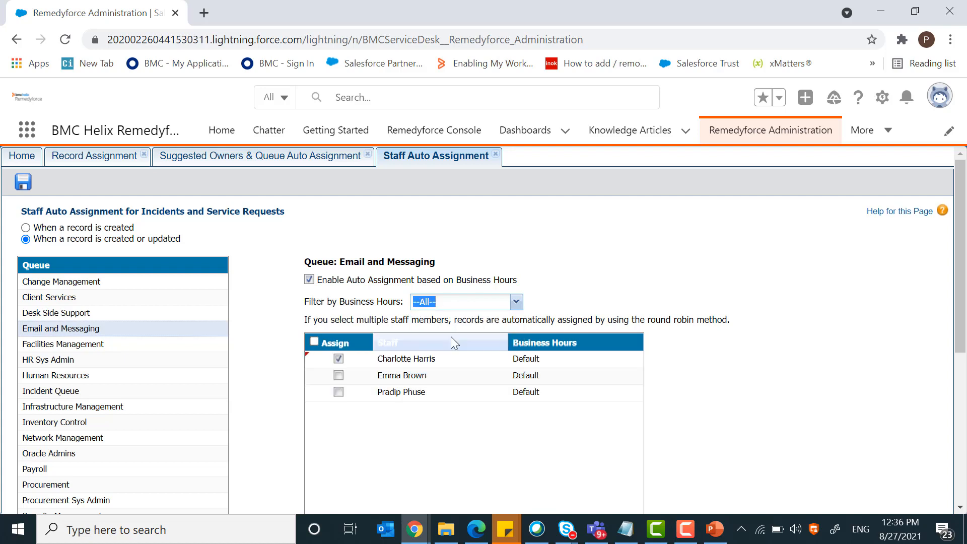
Assign the second listed staff member to the Email and Messaging queue, save the staff auto assignment, and return to Record Assignment.
left_click(338, 375)
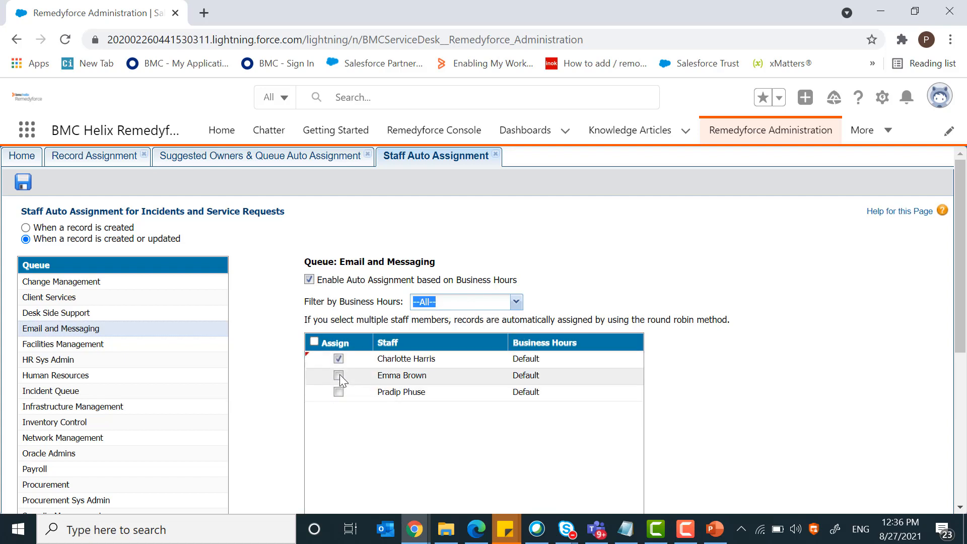
left_click(26, 189)
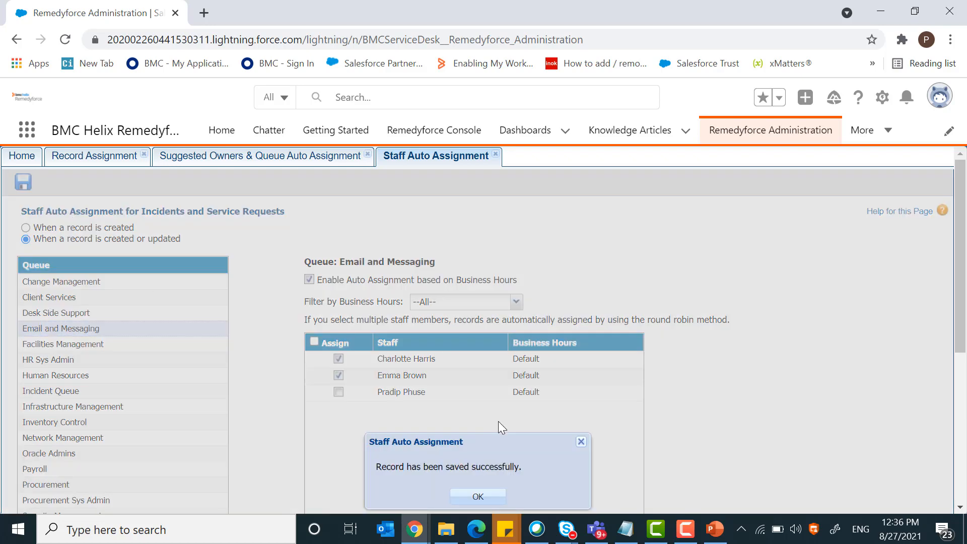
left_click(499, 497)
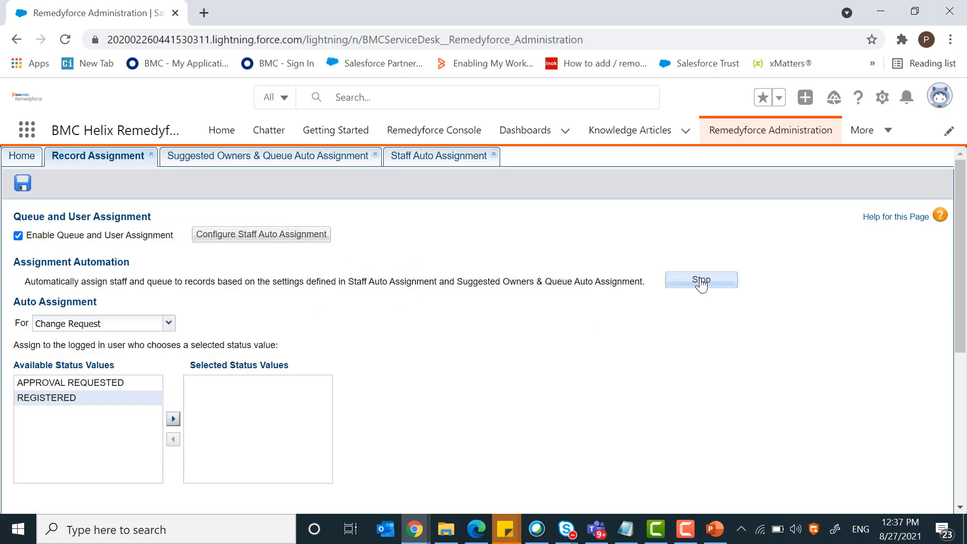
left_click(701, 281)
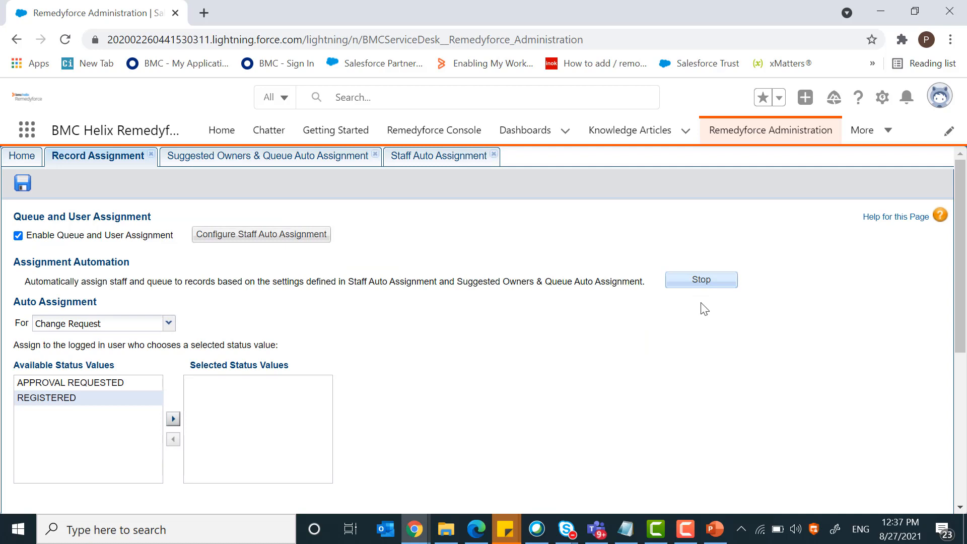
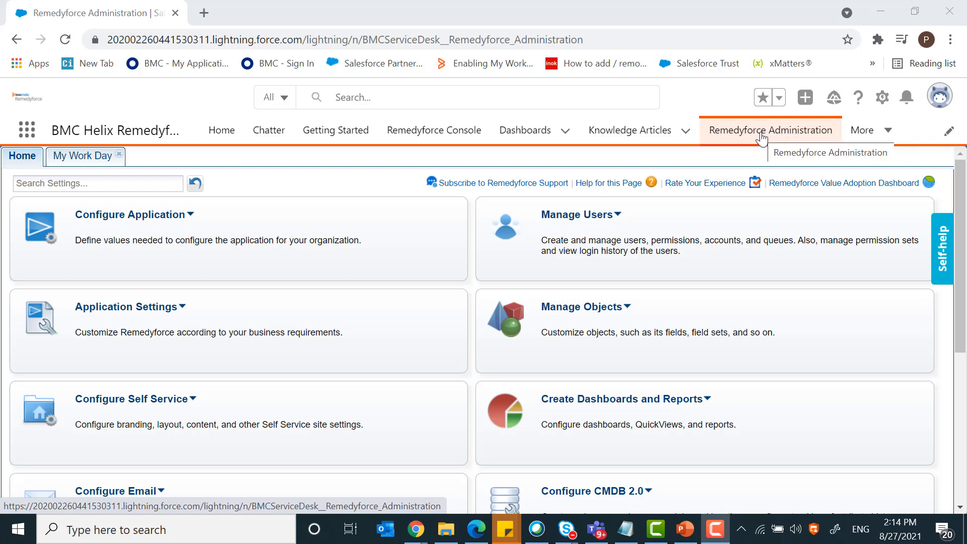
Open the My Work Day configuration from Application Settings and enable My Work Day.
left_click(182, 307)
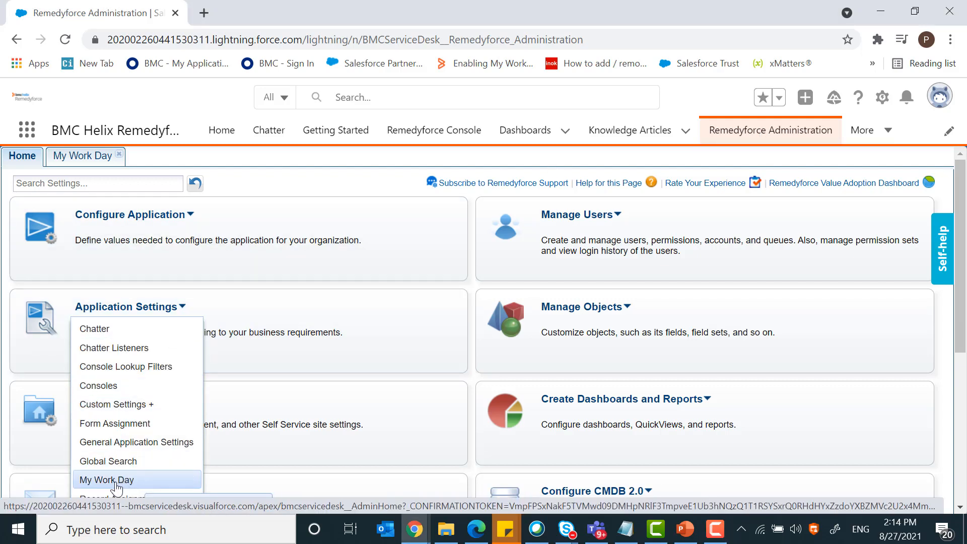
left_click(65, 160)
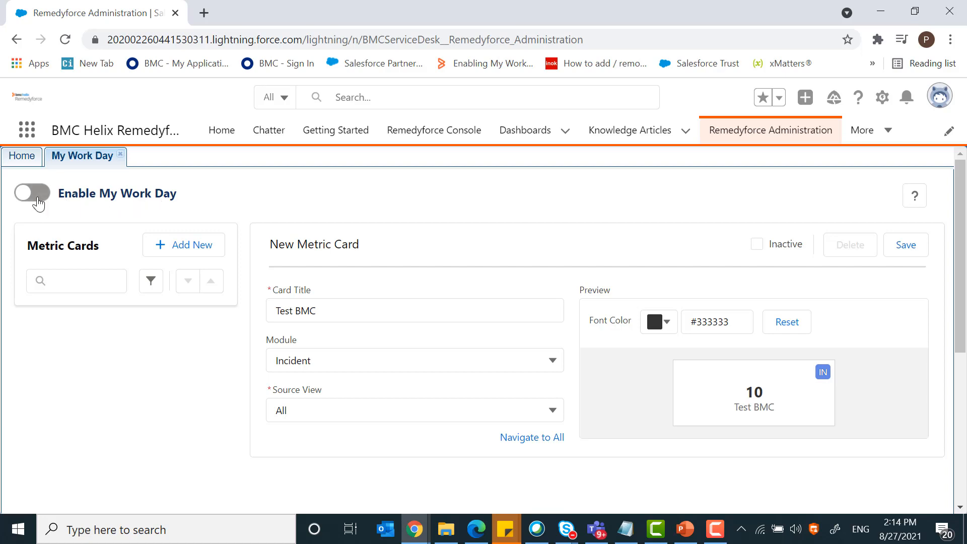
left_click(37, 199)
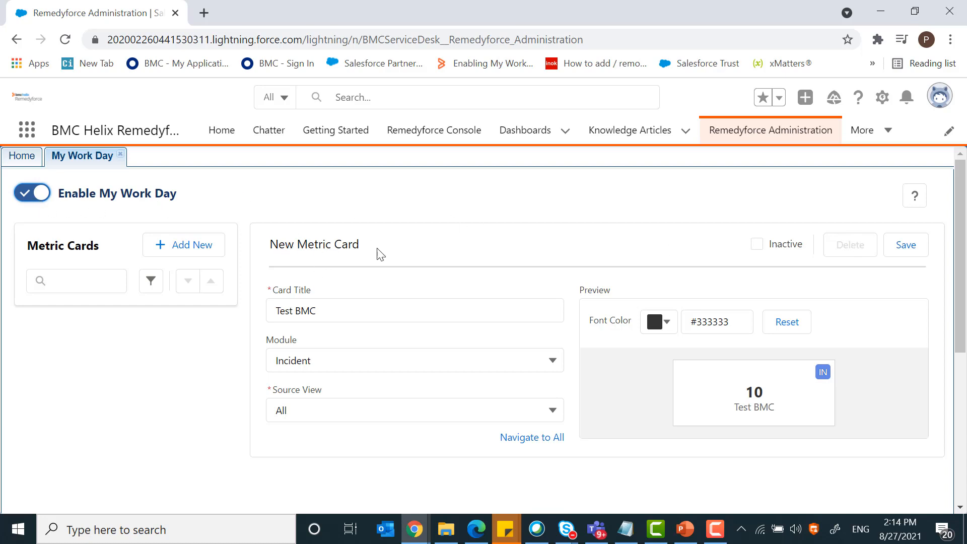
Save the new metric card Test BMC with Incident as its module and All as its source view.
left_click_drag(313, 311, 258, 315)
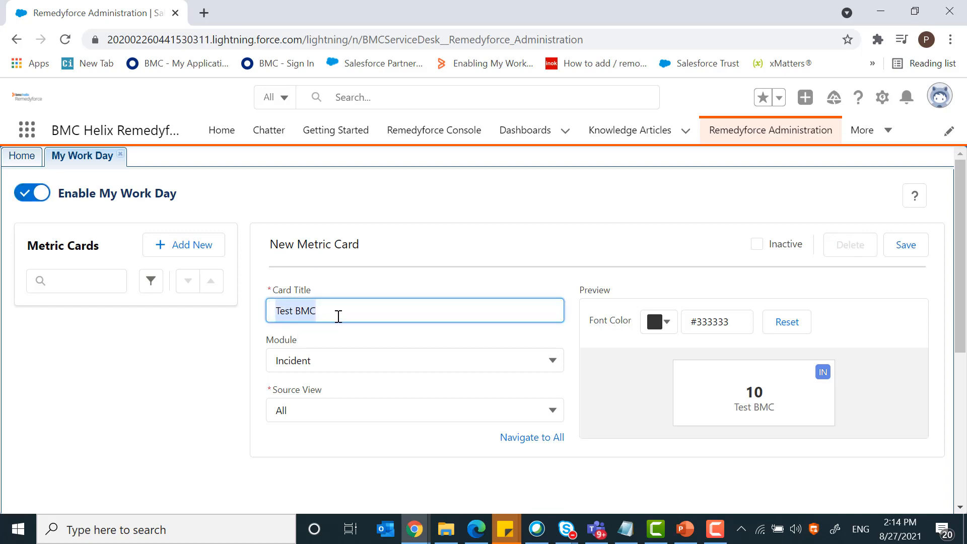
left_click(324, 361)
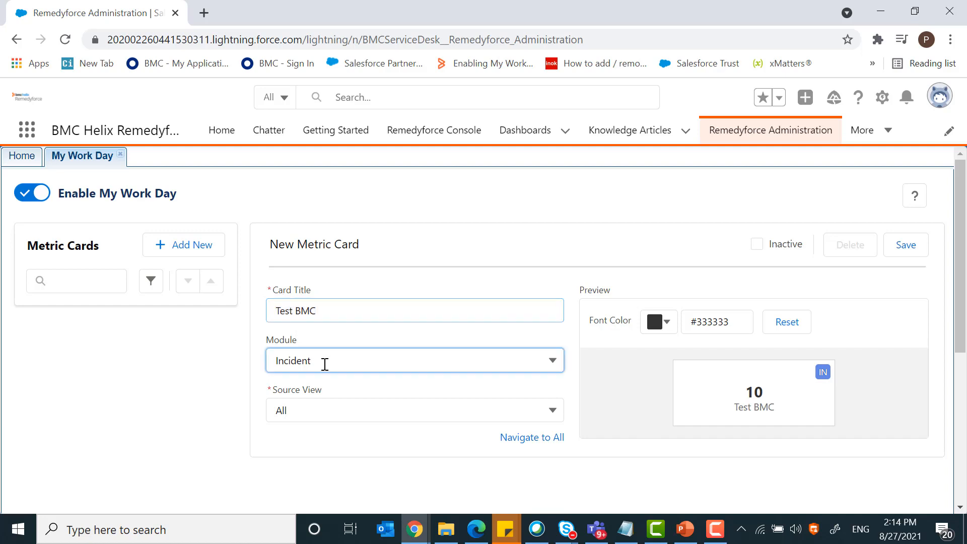
scroll(325, 363, "down", 1)
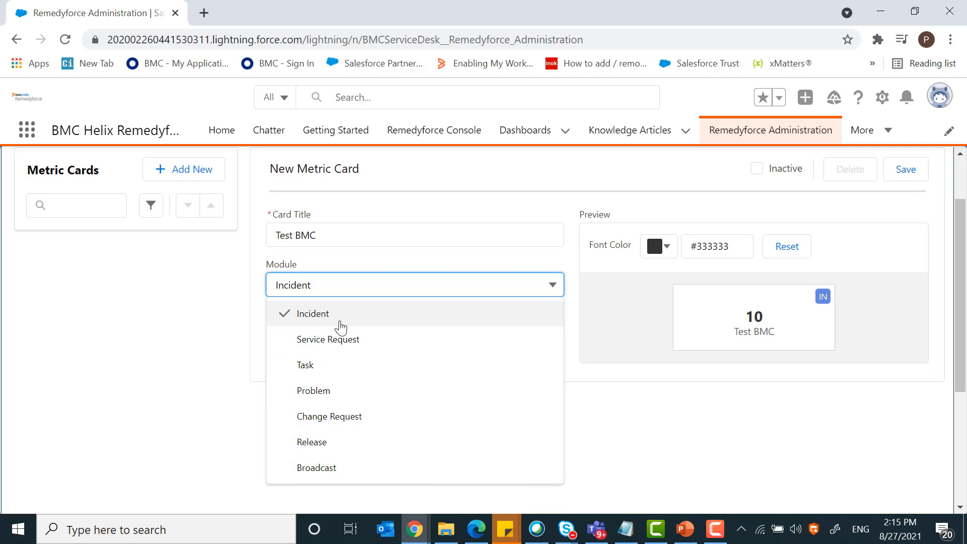
left_click(338, 325)
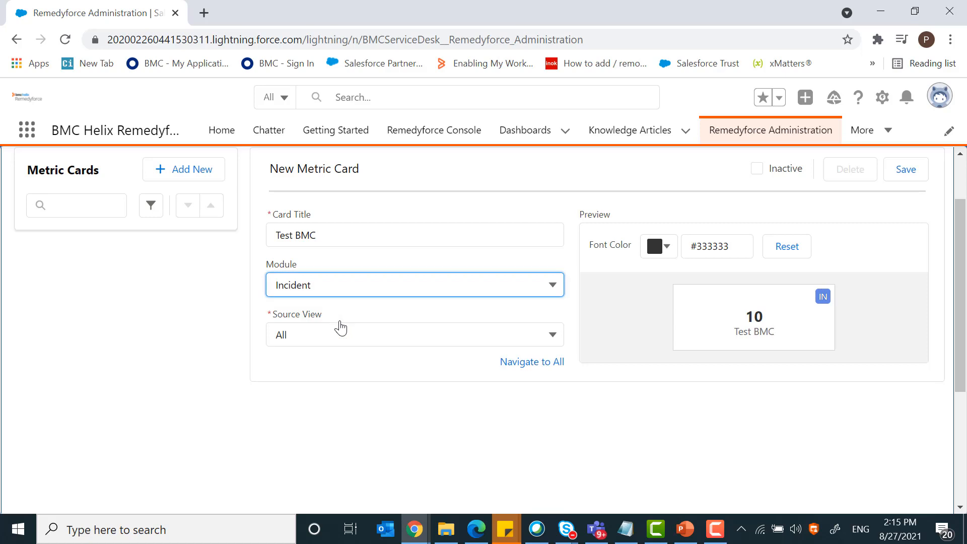
left_click(303, 341)
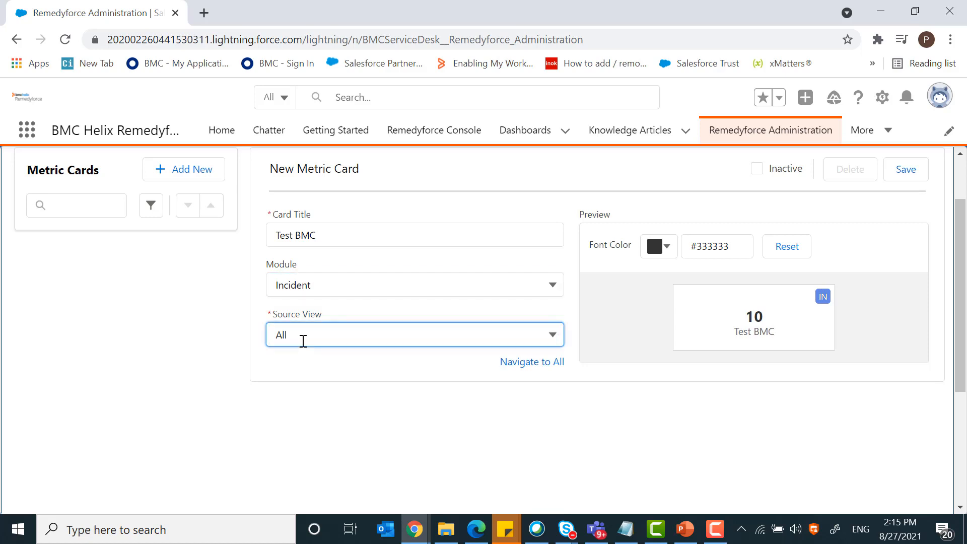
scroll(303, 341, "down", 2)
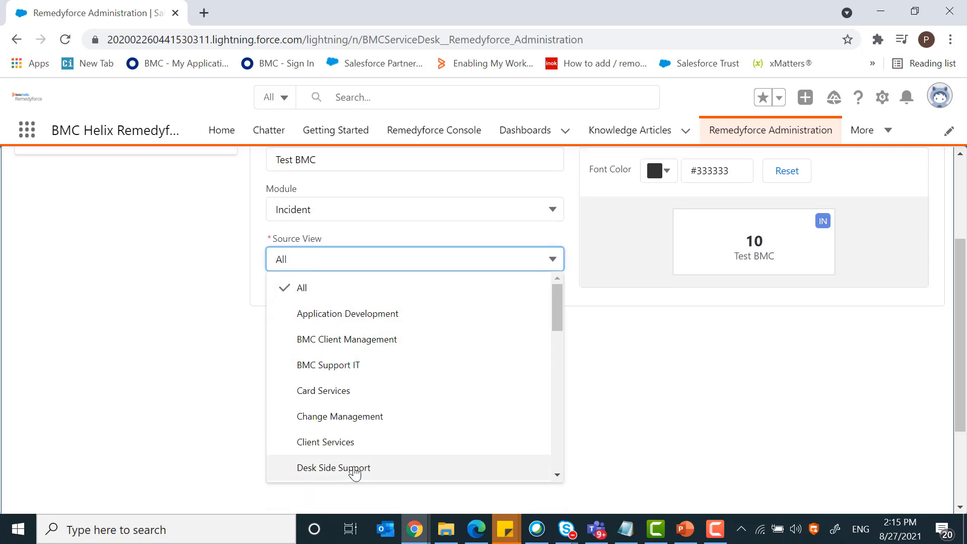
left_click(314, 296)
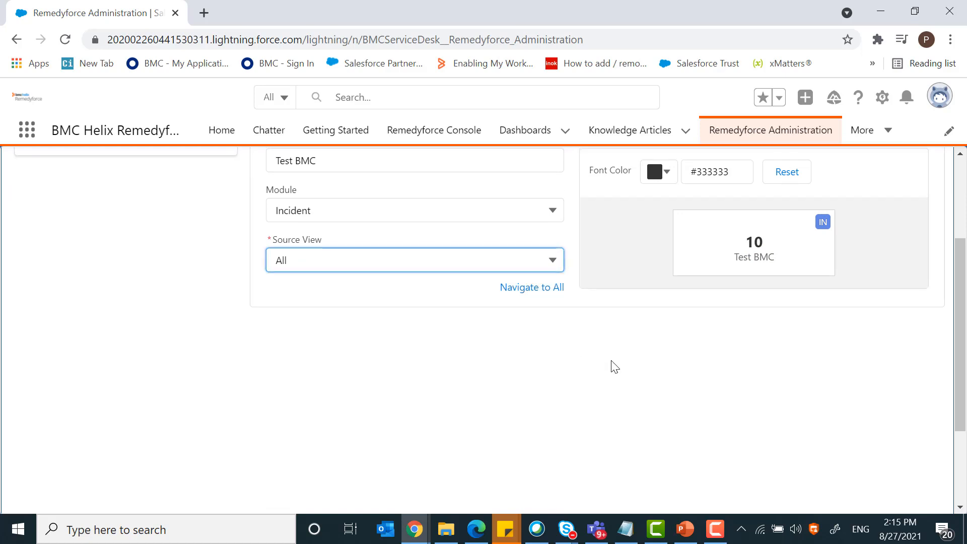
scroll(612, 366, "up", 2)
scroll(612, 366, "up", 2)
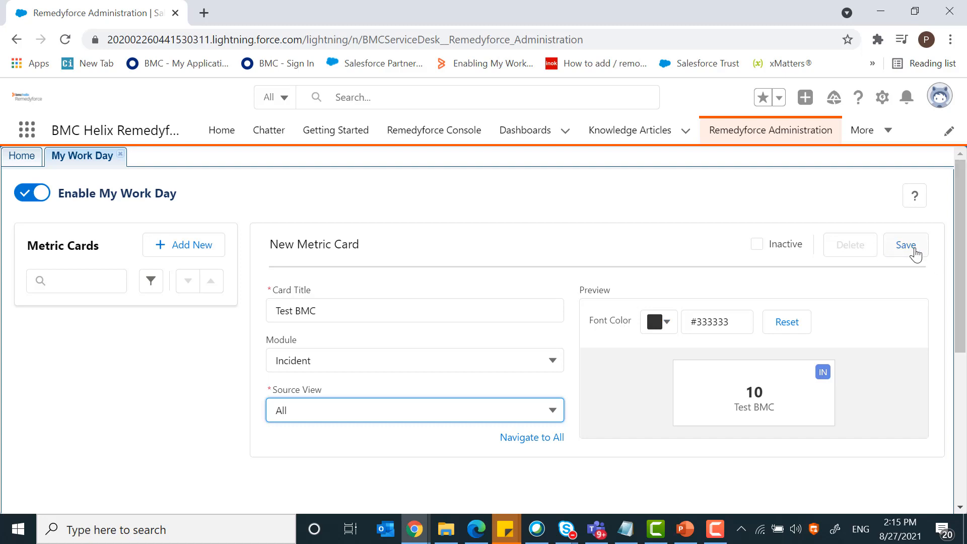
left_click(914, 254)
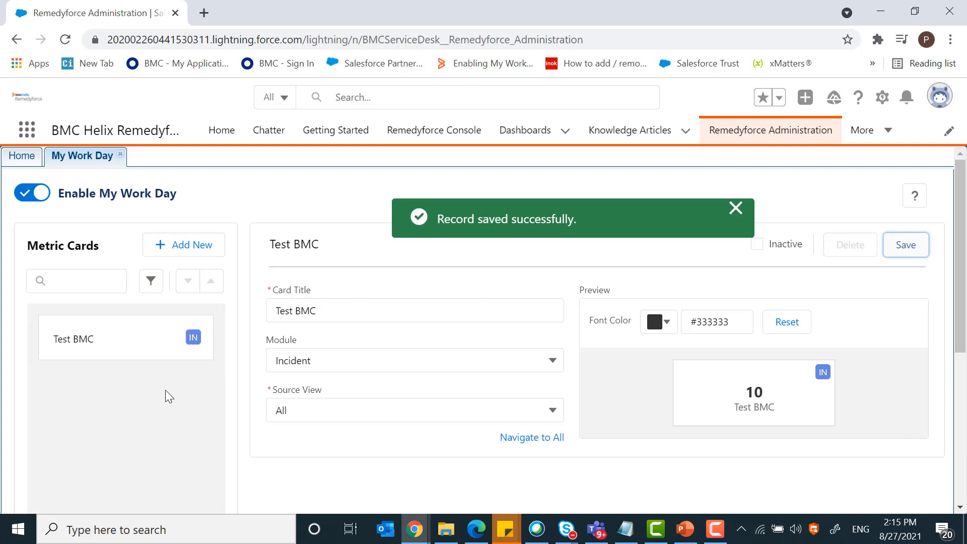
Add another metric card and title it TEST BMC2.
left_click(184, 245)
left_click(326, 310)
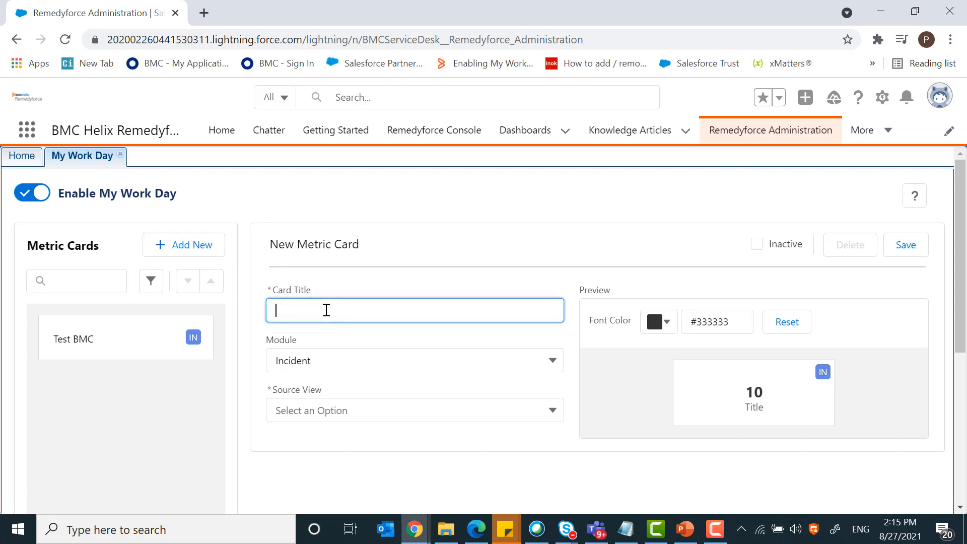
type("TEST")
type(" BMC")
type("3")
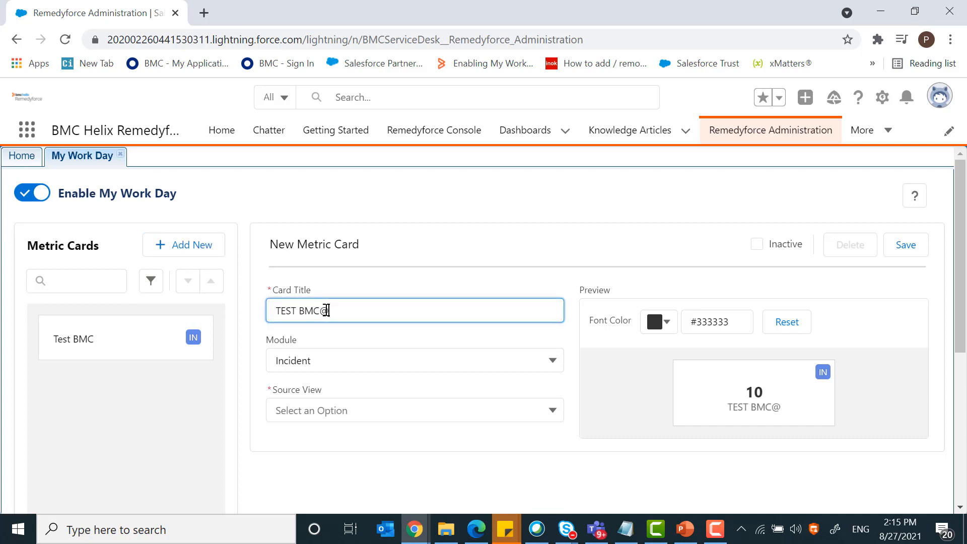
key("BackSpace")
type("2")
Set the card's module to Service Request and its source view to SR - Approved Service Request View, and save it.
left_click(549, 363)
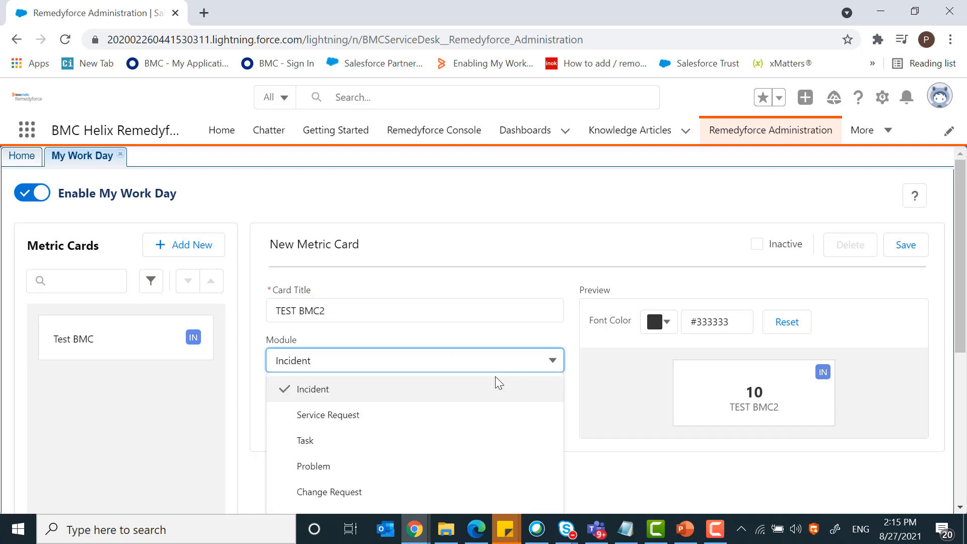
left_click(362, 422)
left_click(478, 412)
scroll(479, 412, "down", 1)
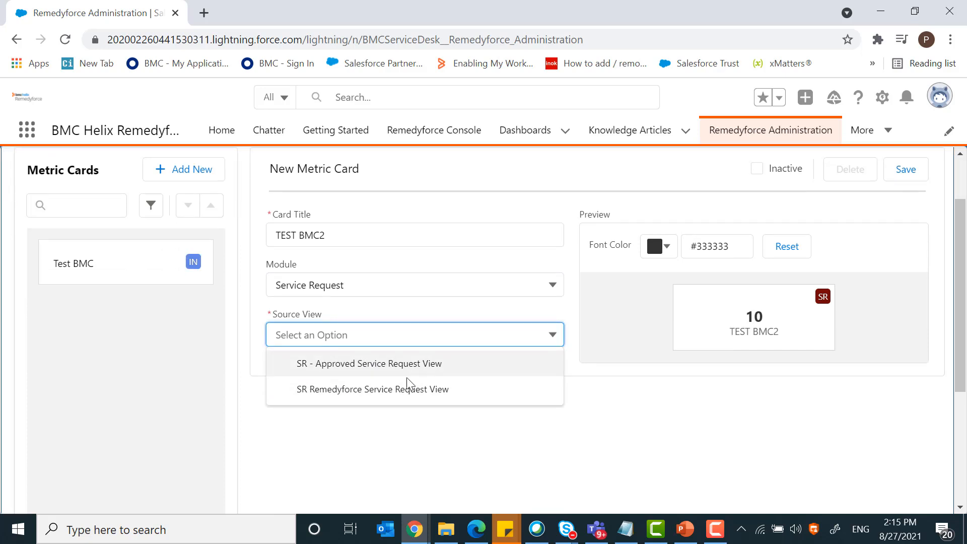
left_click(431, 364)
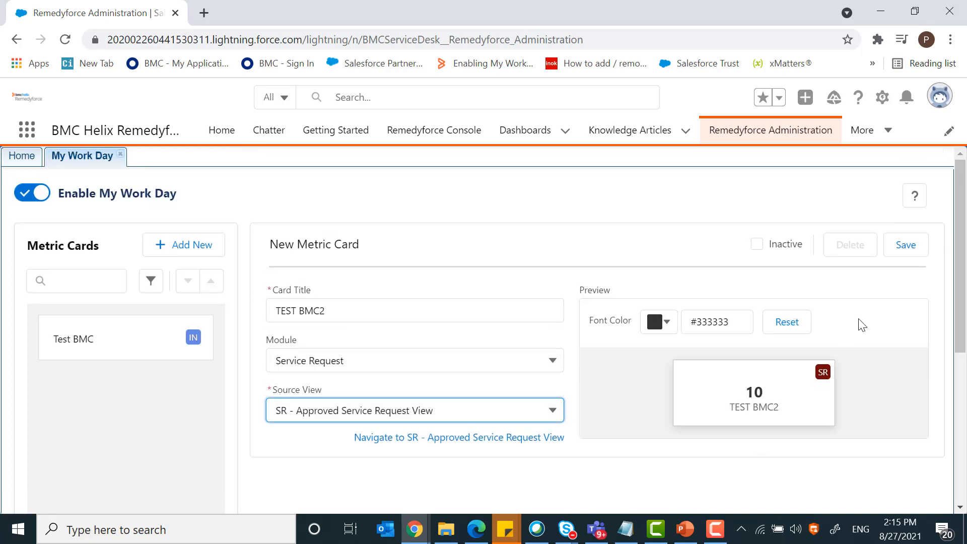
left_click(909, 247)
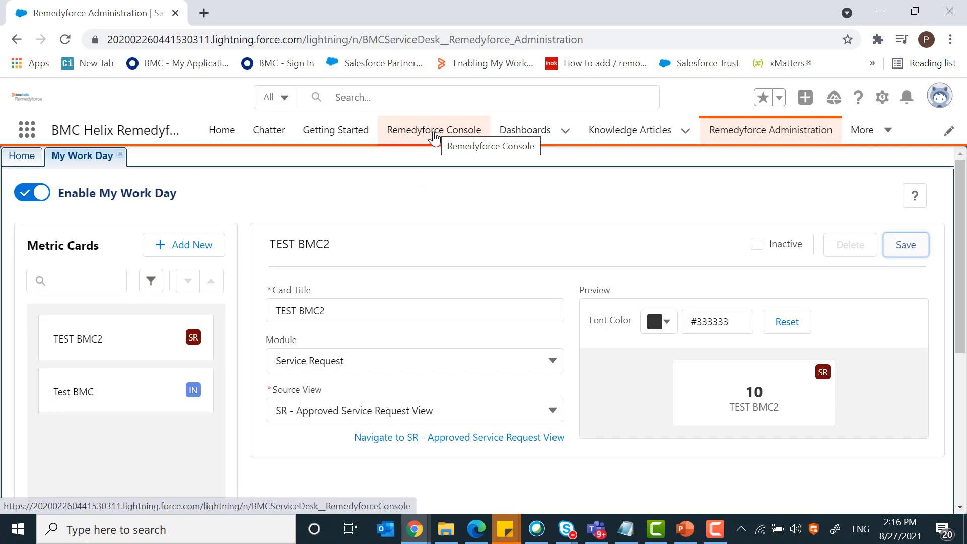
Open Remedyforce Console in a separate browser tab and show the Incidents view.
middle_click(434, 135)
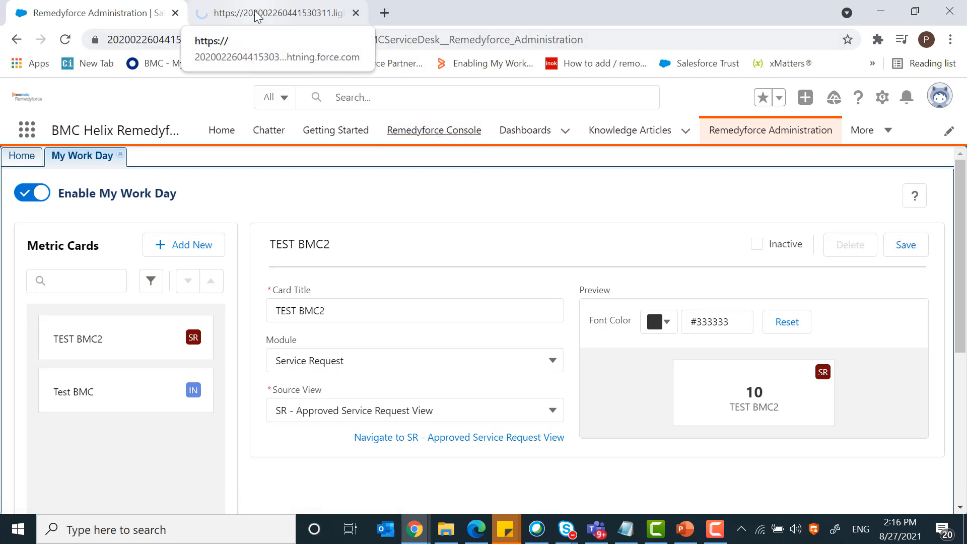
left_click(266, 18)
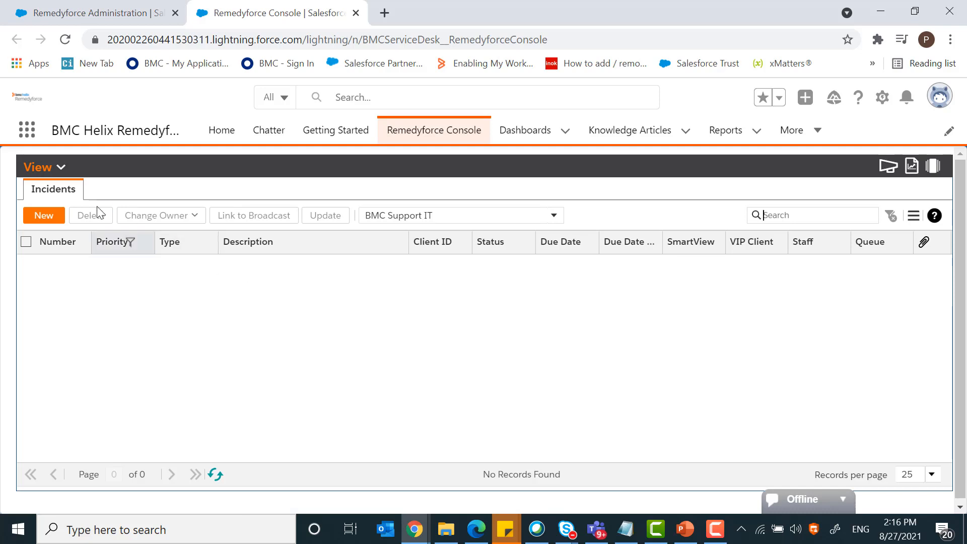
left_click(60, 168)
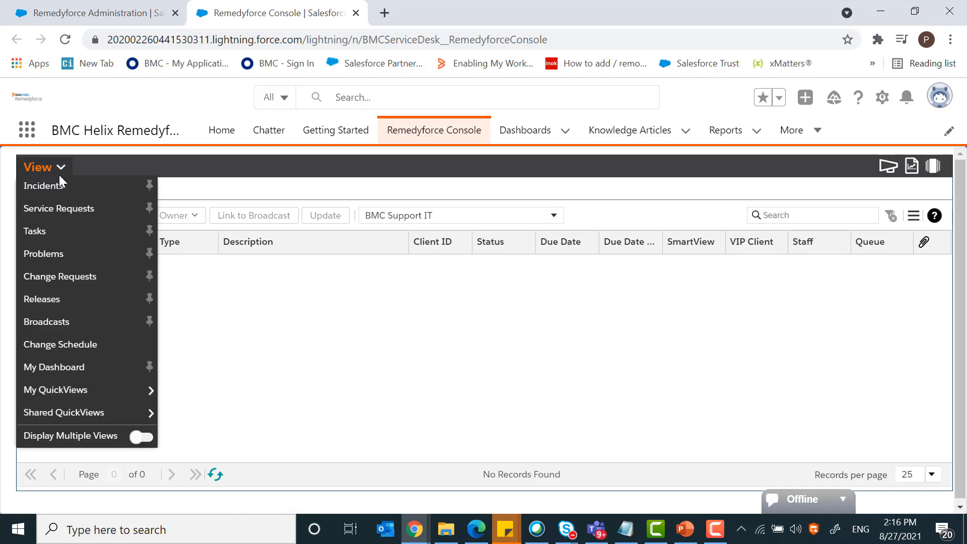
left_click(60, 187)
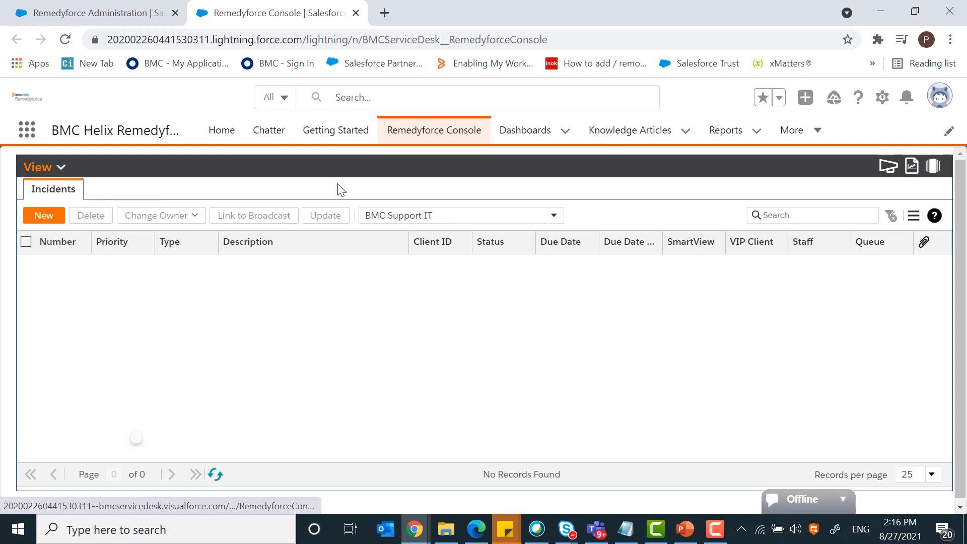
Toggle the My Work Day metric cards in the console and leave them displayed above the Incidents list.
left_click(935, 169)
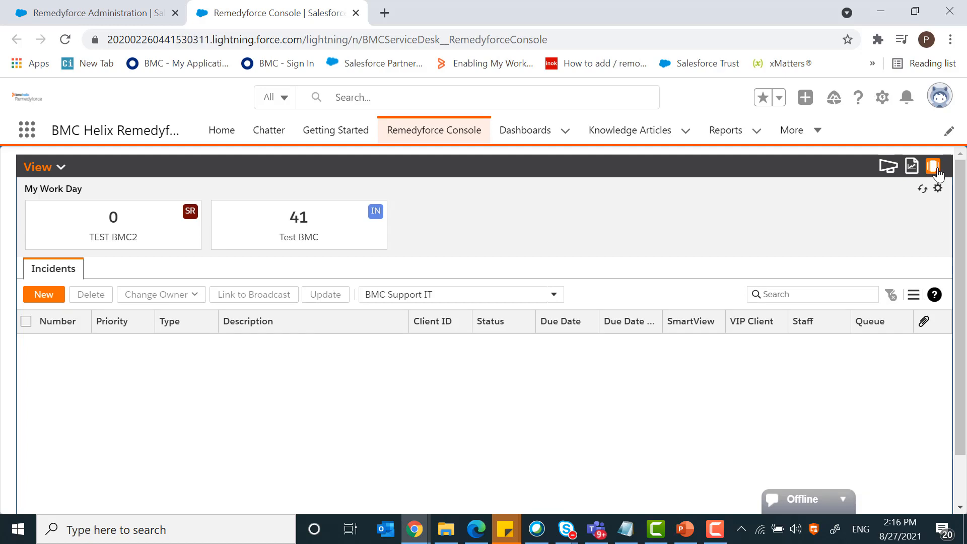
left_click(936, 173)
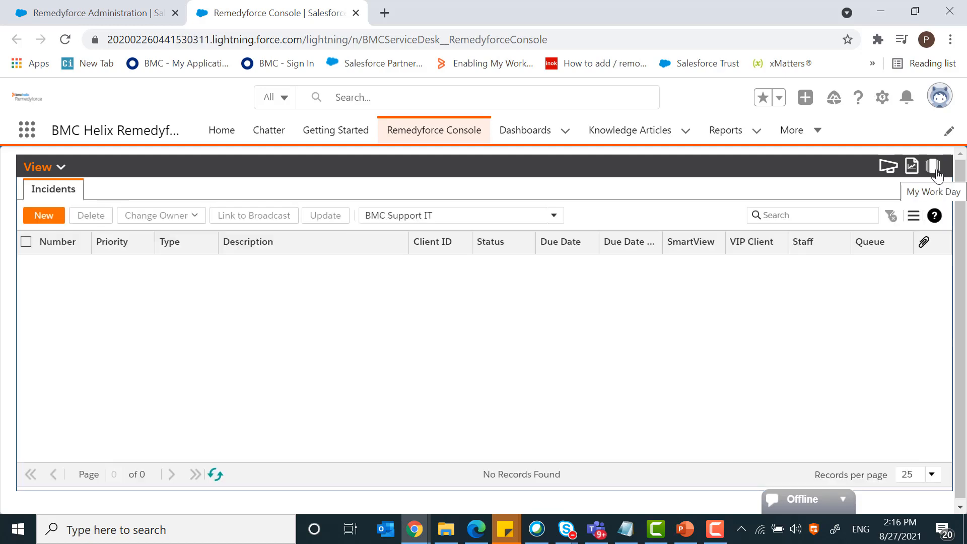
left_click(932, 166)
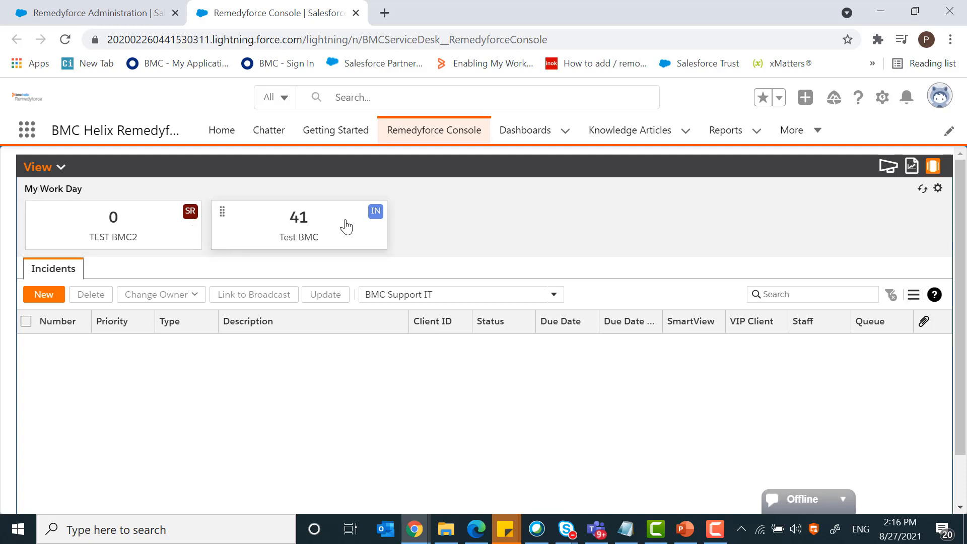
Remove TEST BMC2 from the selected My Work Day metric cards and save the selection.
left_click(937, 190)
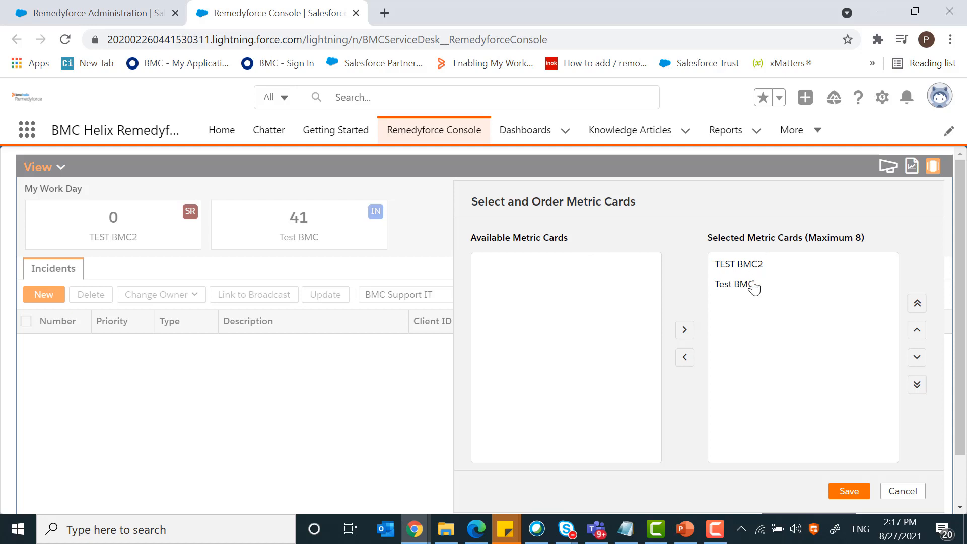
left_click(743, 266)
left_click(685, 357)
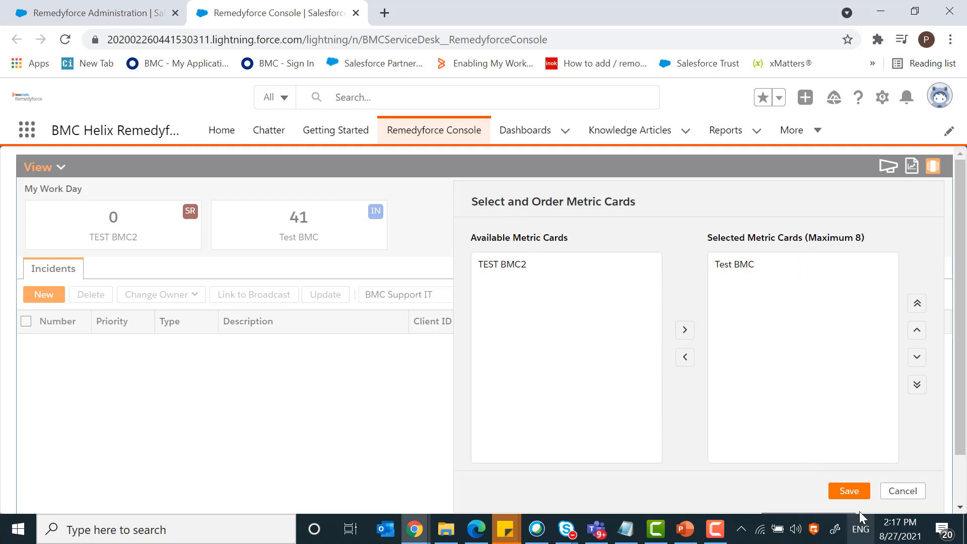
left_click(849, 491)
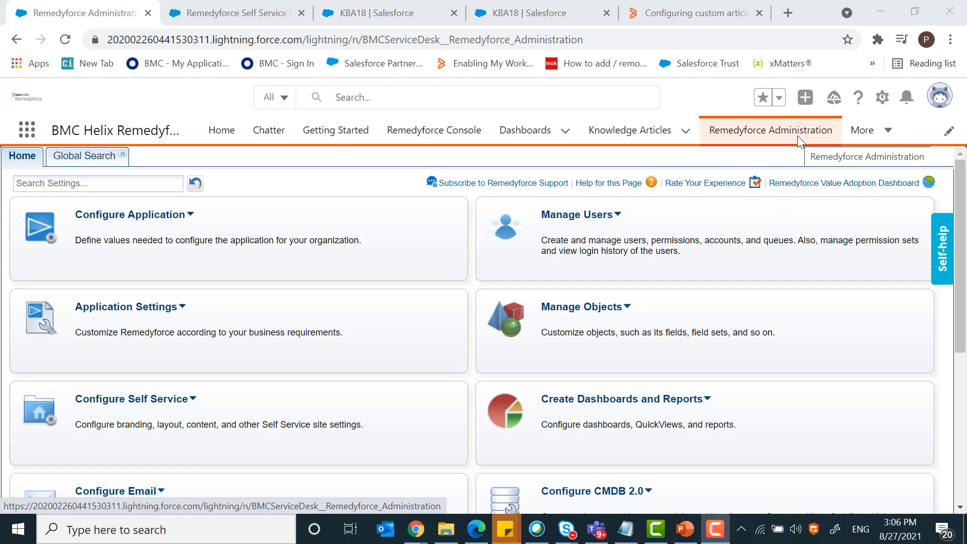
Open the Global Search configuration from the Application Settings in Remedyforce Administration.
left_click(184, 309)
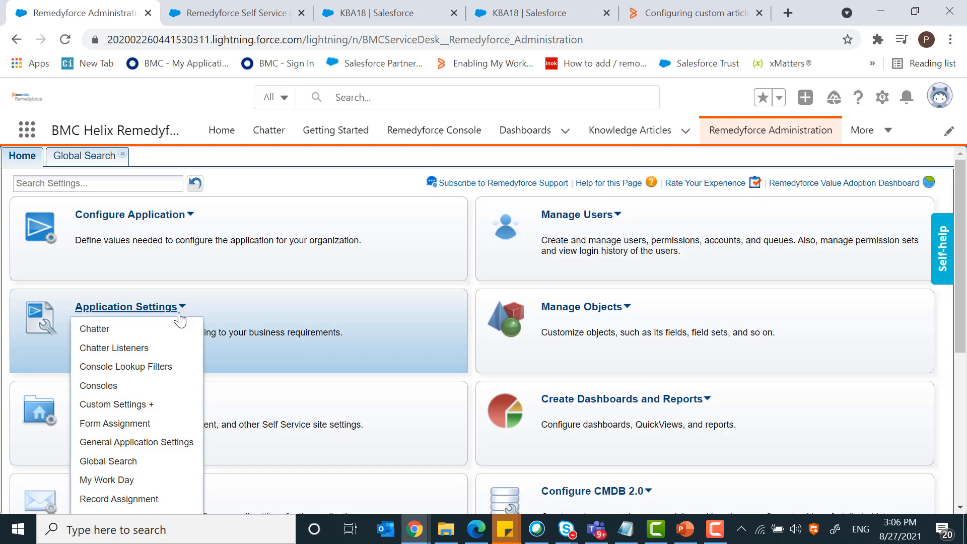
left_click(110, 461)
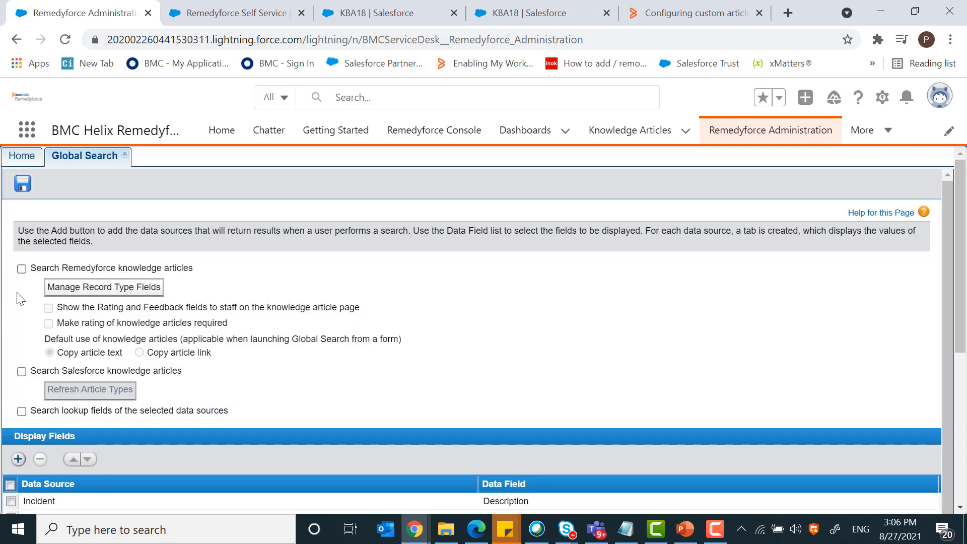
Enable searching of Remedyforce knowledge articles and open the record type field management for them.
scroll(25, 330, "down", 1)
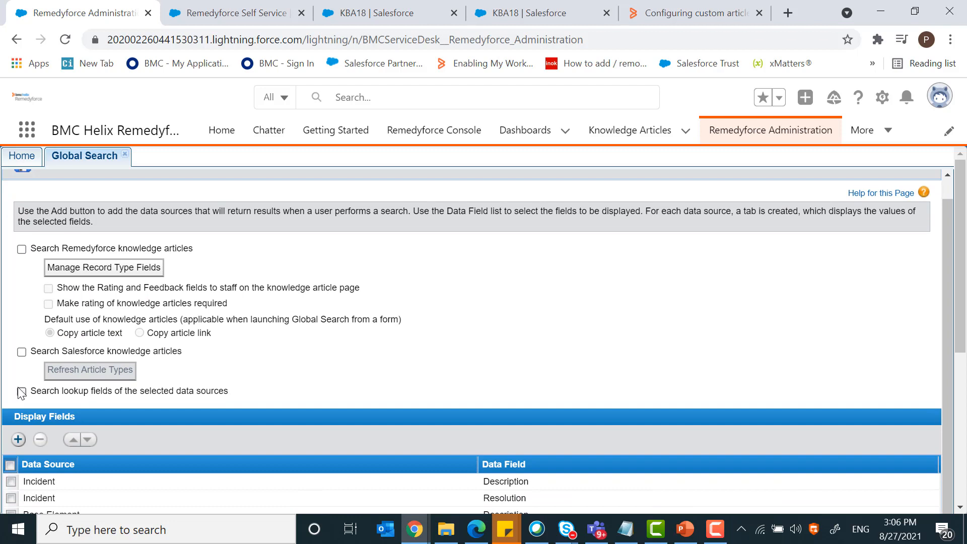
scroll(13, 346, "up", 1)
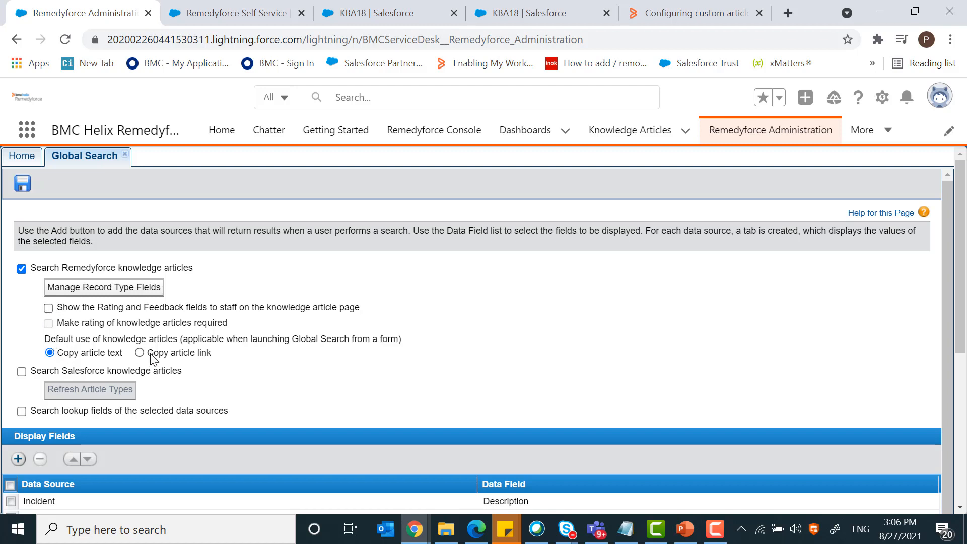
left_click(105, 290)
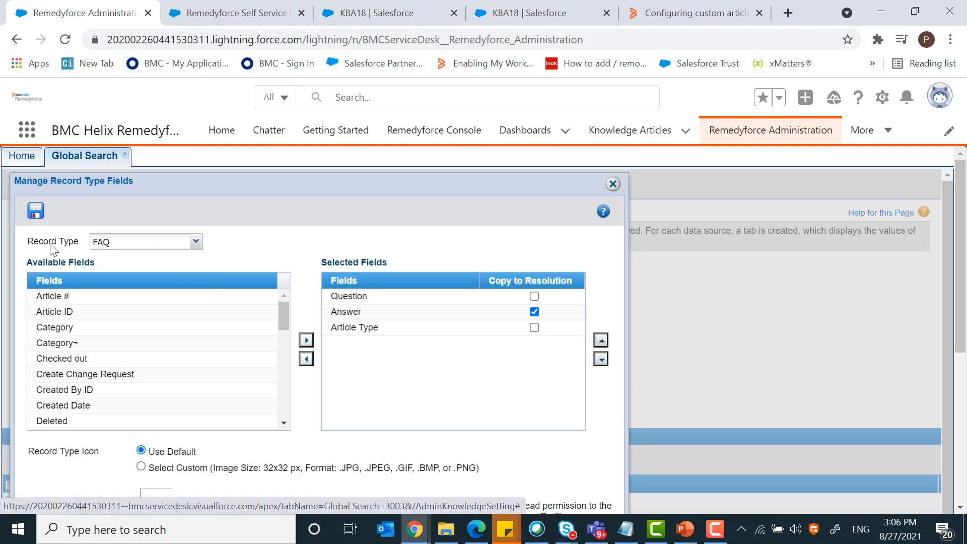
Select the How To record type and choose the custom option for its record type icon.
left_click(195, 243)
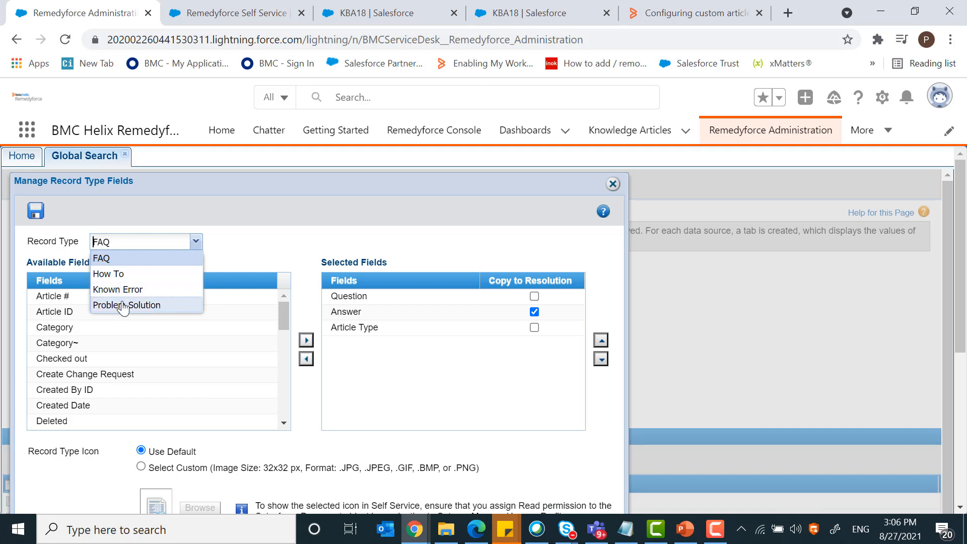
left_click(131, 275)
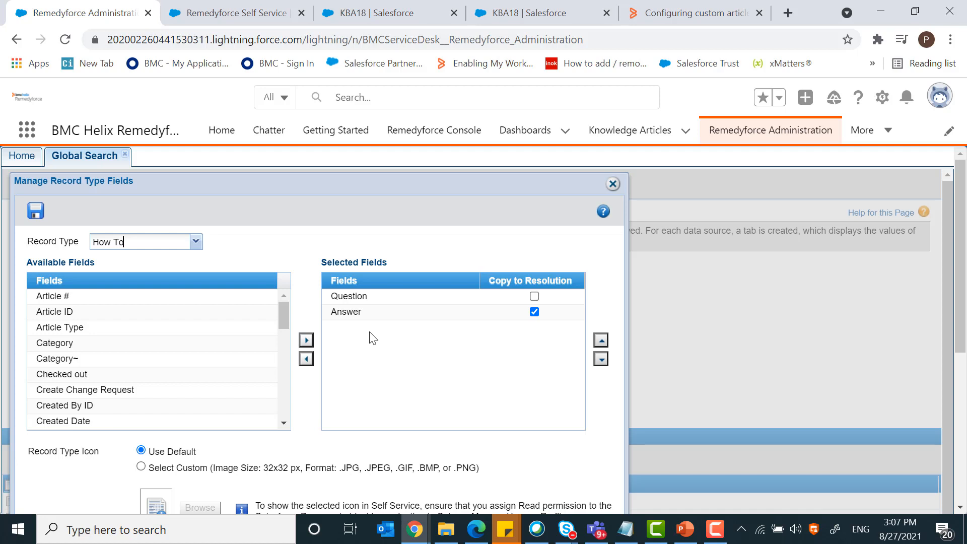
scroll(373, 337, "down", 1)
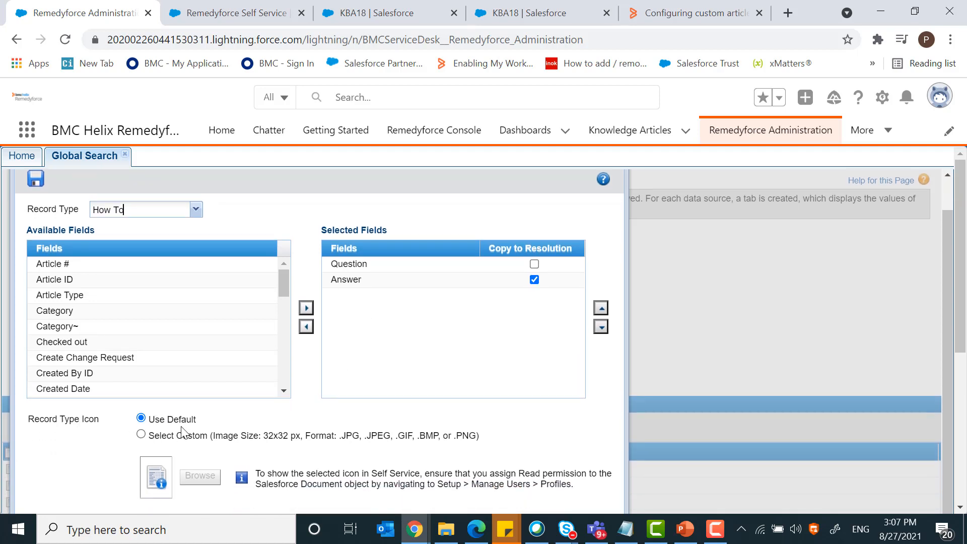
left_click(142, 434)
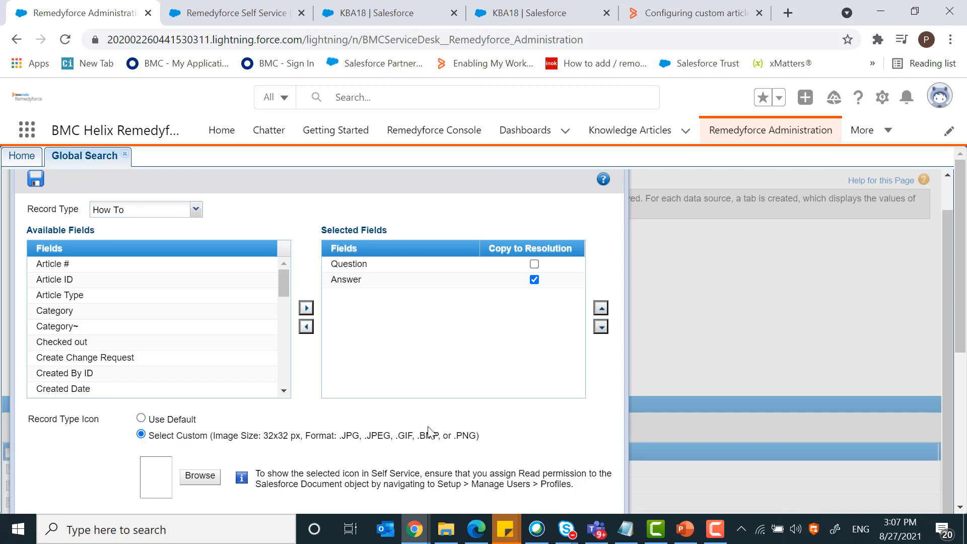
scroll(26, 195, "up", 1)
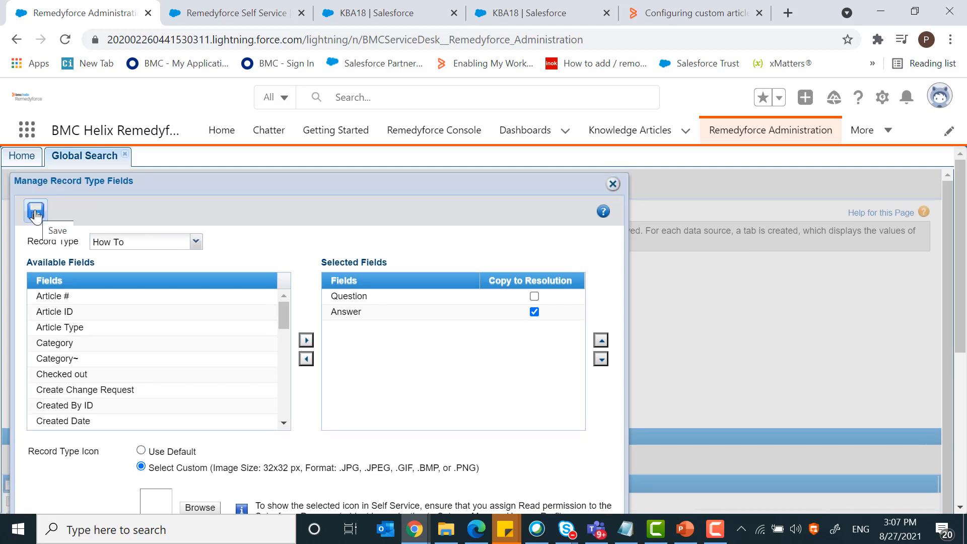
Switch back to the FAQ record type, save its field selection with Article Type included, and close the record type fields dialog.
left_click(138, 242)
left_click(195, 241)
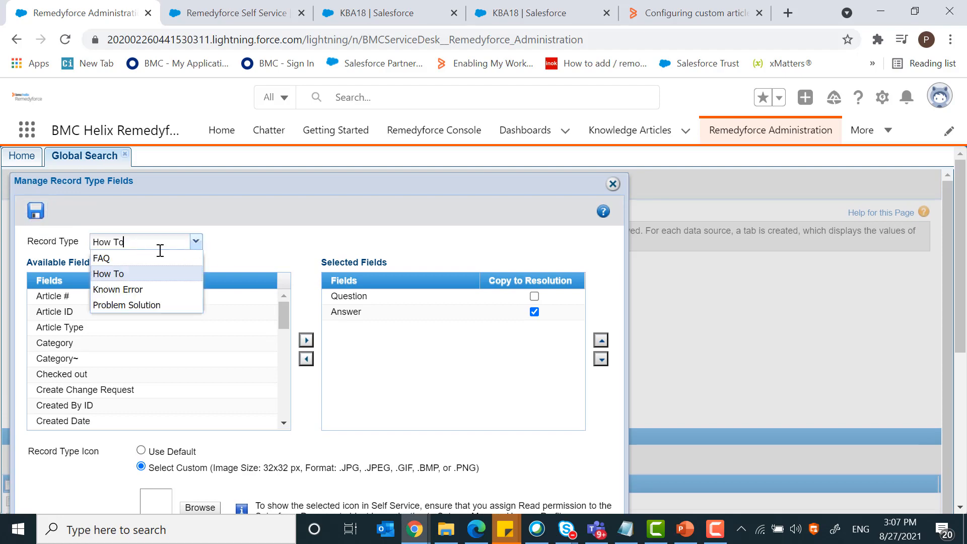
left_click(101, 257)
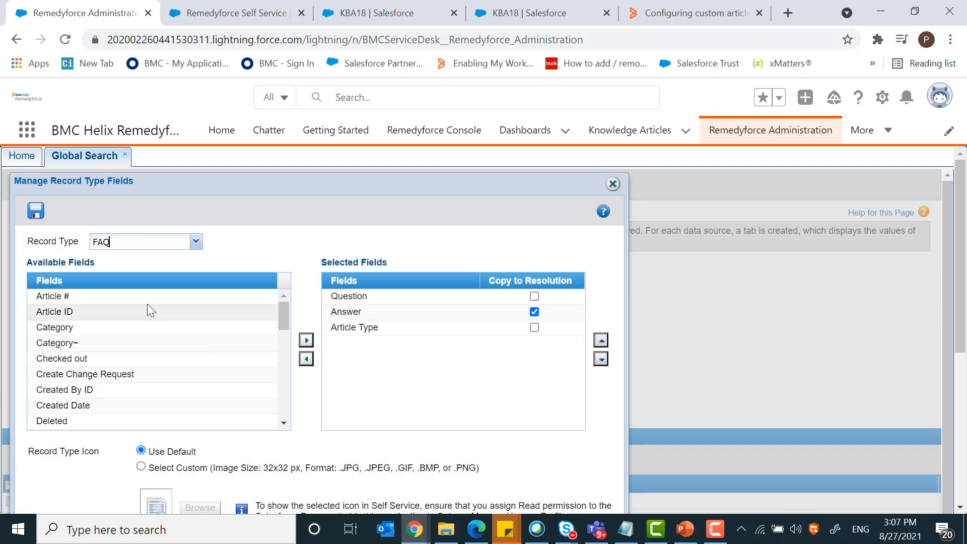
left_click(339, 327)
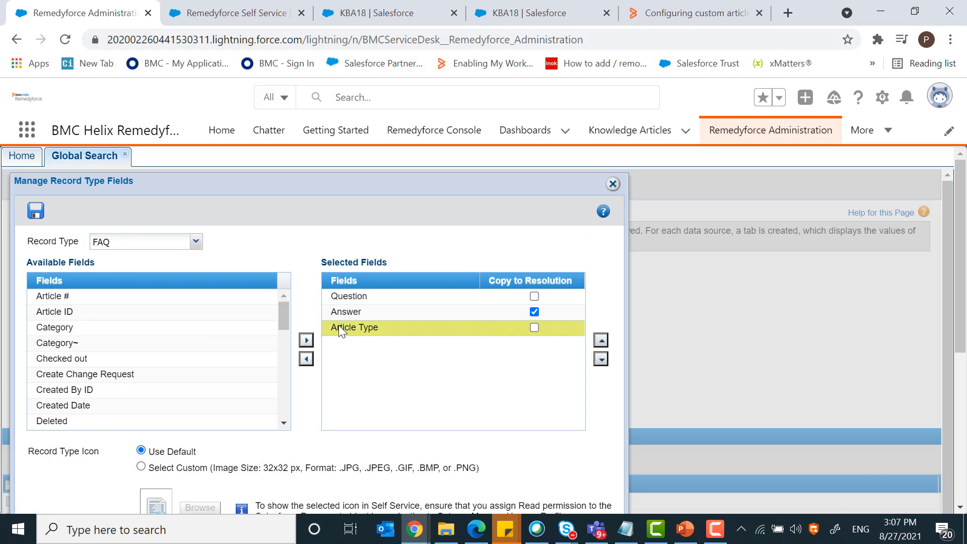
left_click(36, 210)
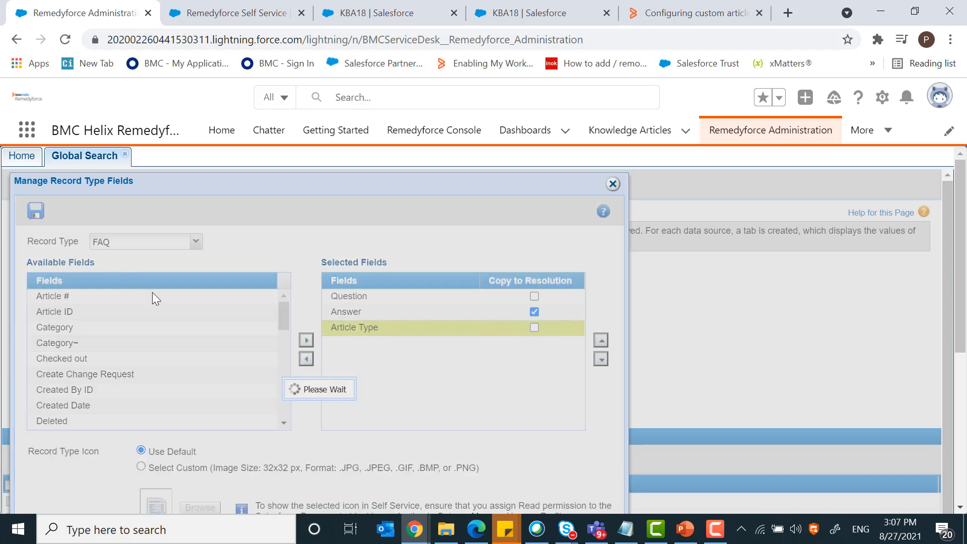
left_click(309, 417)
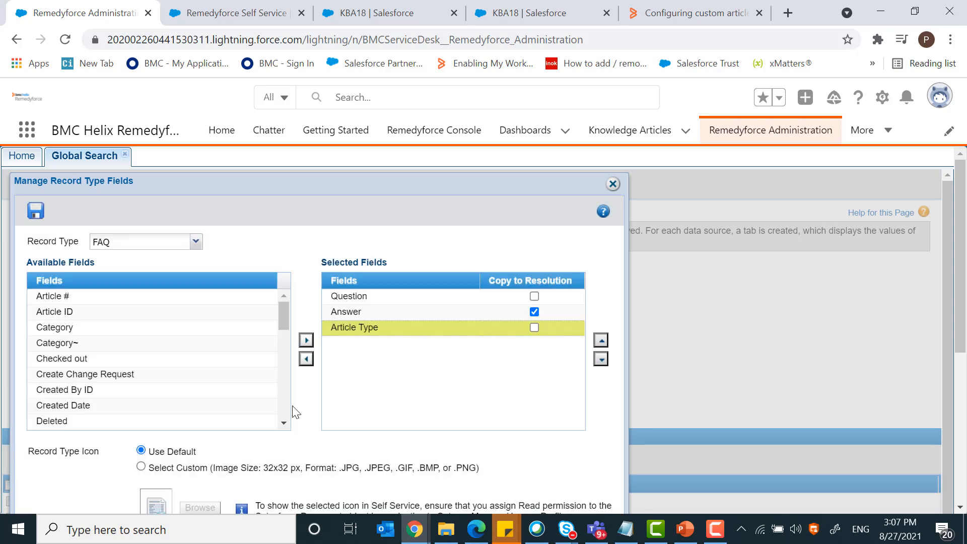
left_click(613, 184)
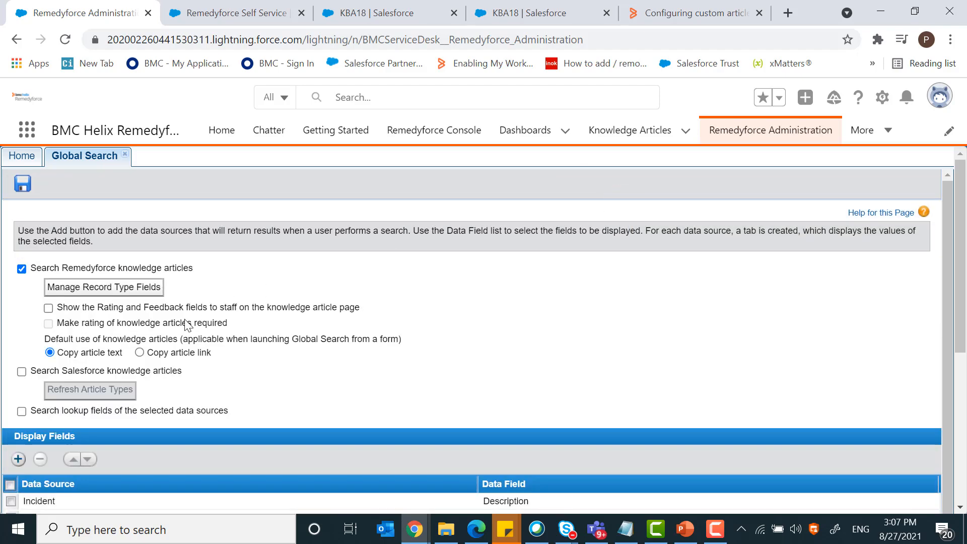
Show the Rating and Feedback fields to staff, require article rating, default to Copy article link, and enable searching Salesforce knowledge articles.
left_click_drag(60, 308, 366, 321)
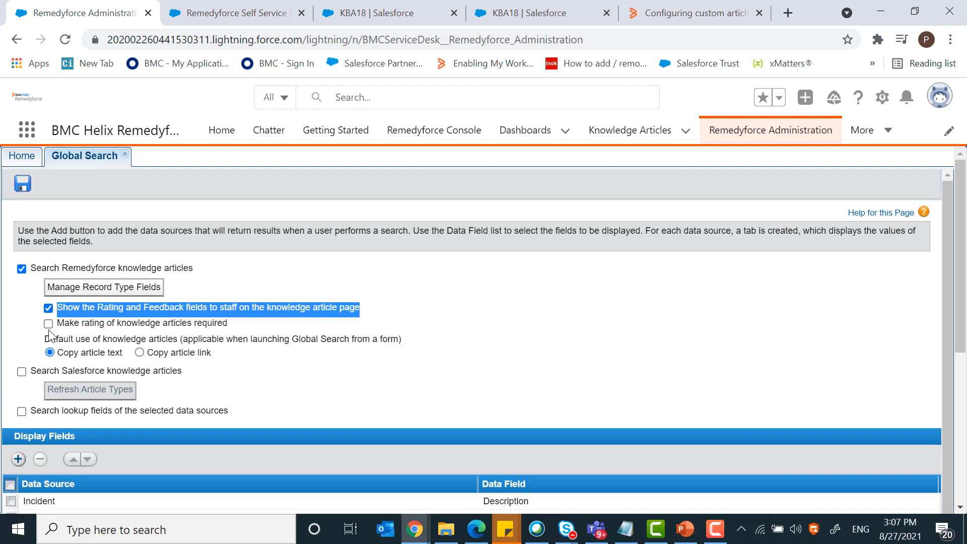
left_click(49, 324)
left_click(140, 352)
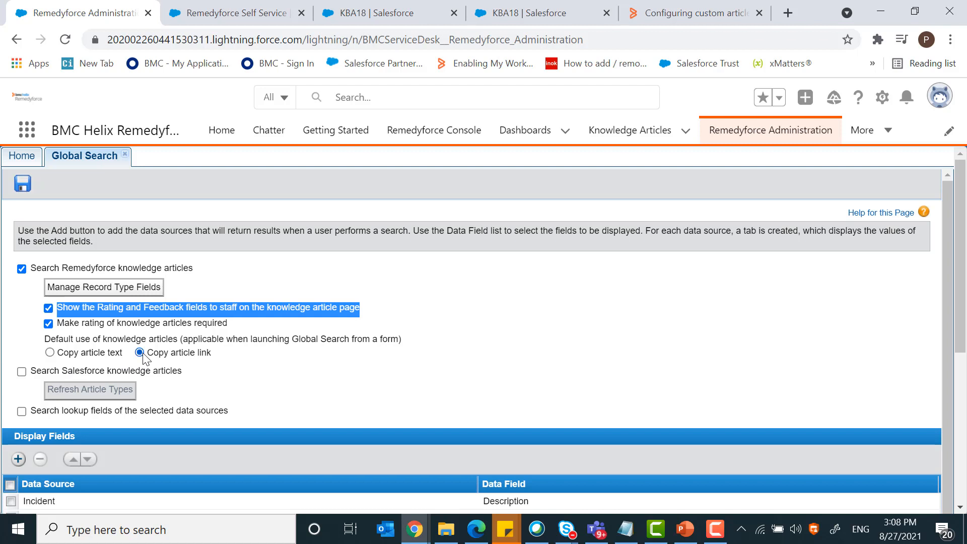
left_click(21, 371)
Add a row to the Display Fields list with Application as its data source.
scroll(85, 375, "down", 1)
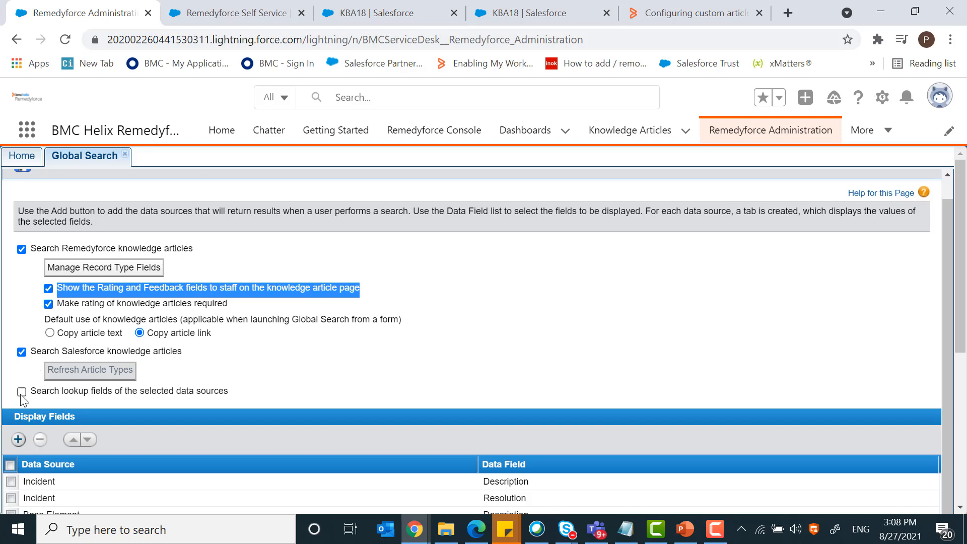
scroll(348, 342, "down", 1)
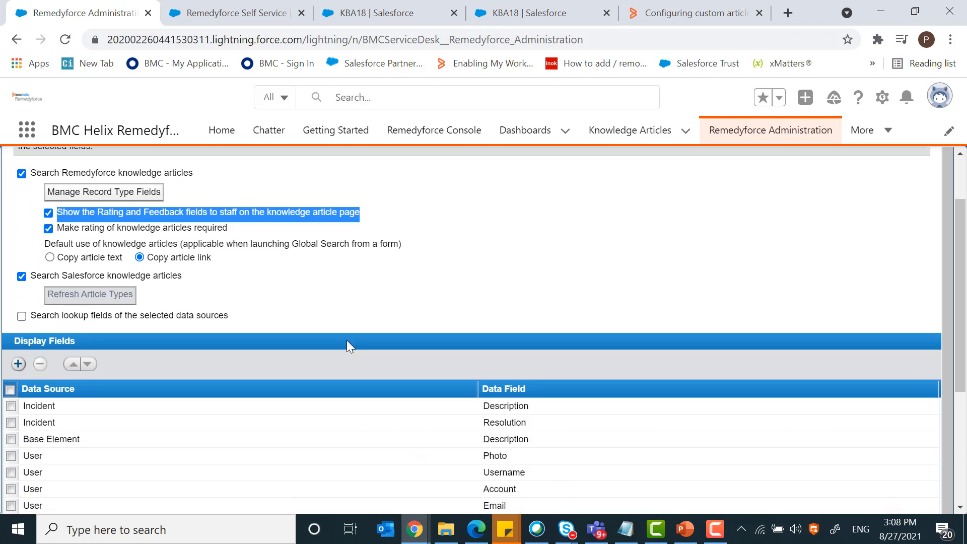
scroll(304, 322, "down", 1)
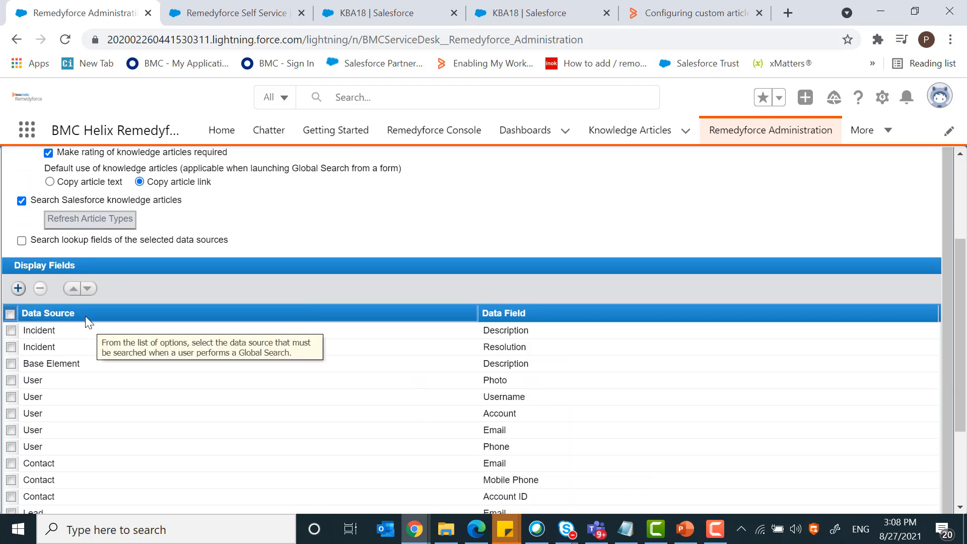
mouse_move(486, 316)
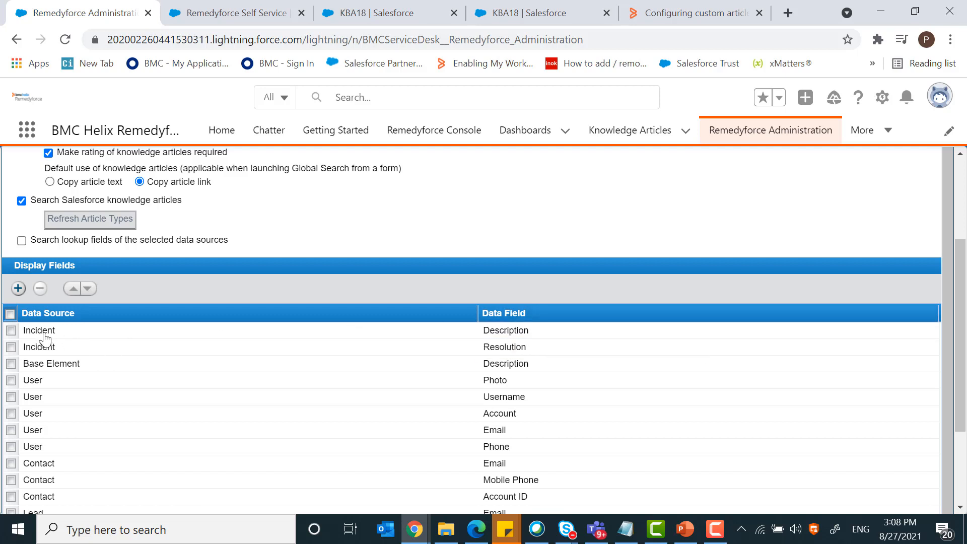
scroll(44, 338, "down", 3)
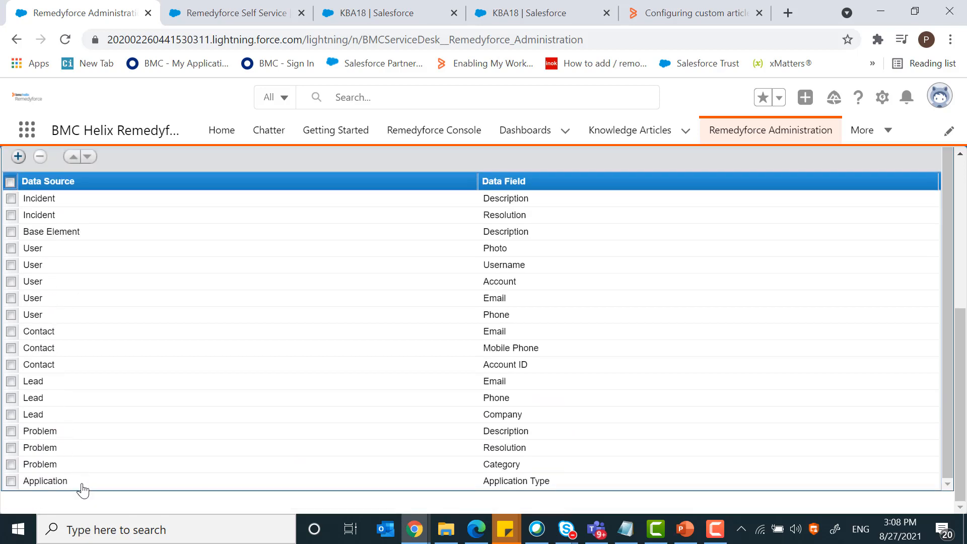
scroll(65, 302, "up", 1)
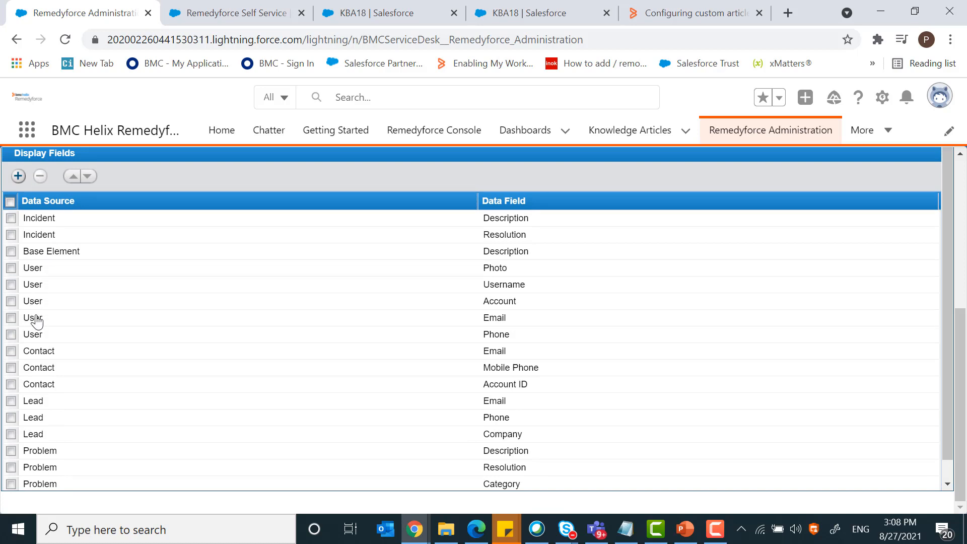
left_click(17, 177)
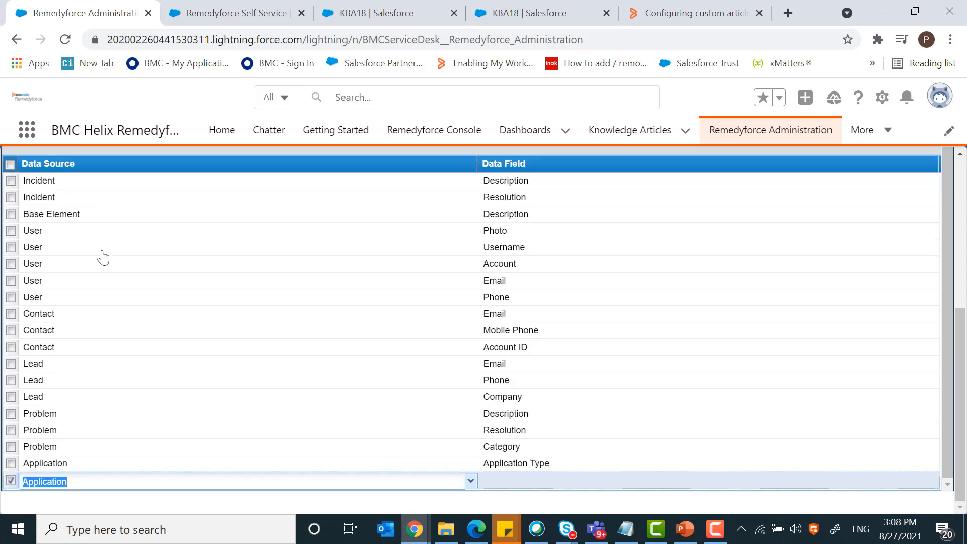
left_click(470, 481)
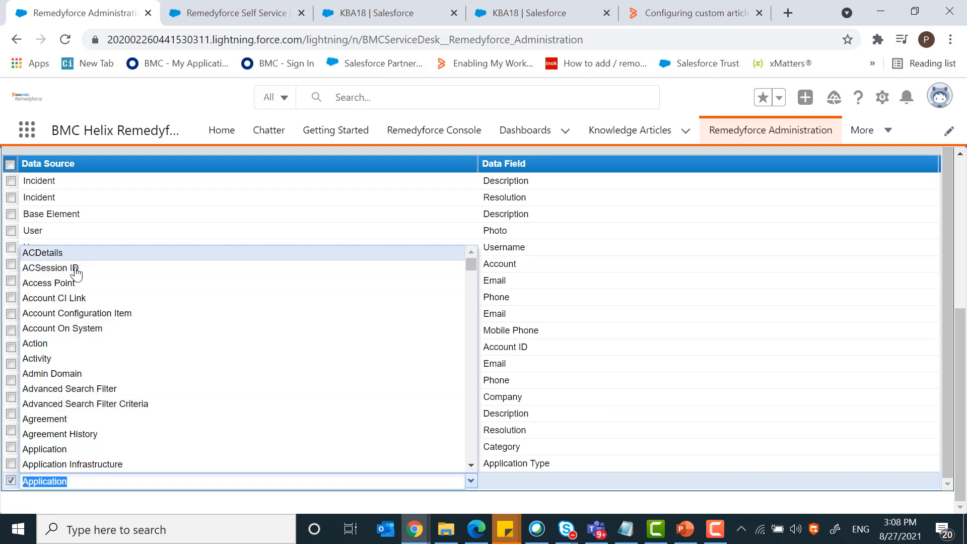
scroll(78, 283, "up", 1)
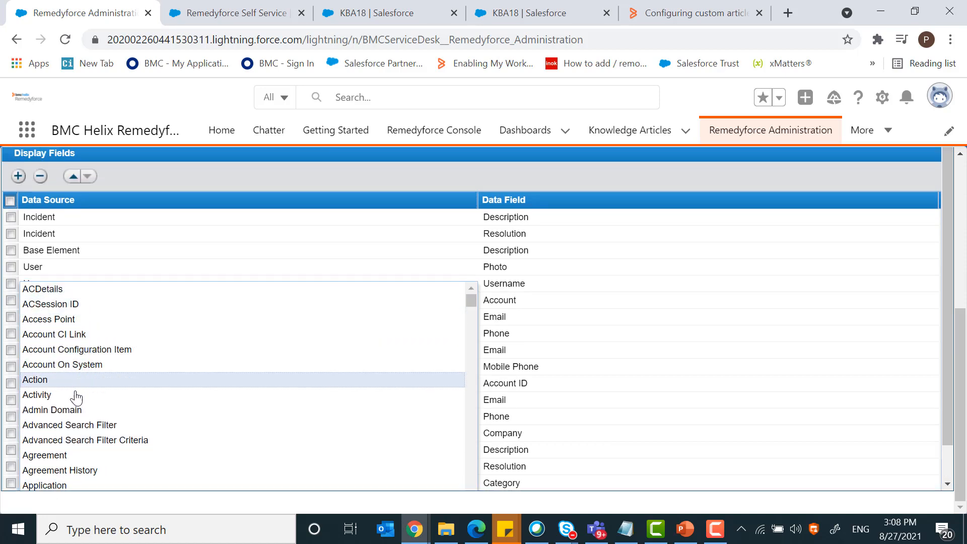
scroll(81, 412, "down", 2)
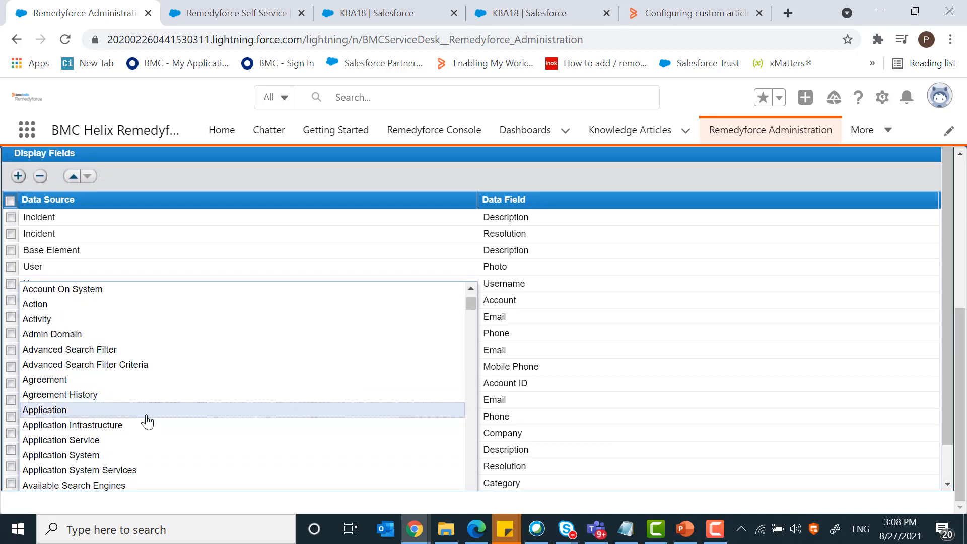
scroll(114, 410, "up", 2)
scroll(79, 337, "up", 2)
scroll(78, 338, "up", 2)
scroll(620, 402, "down", 5)
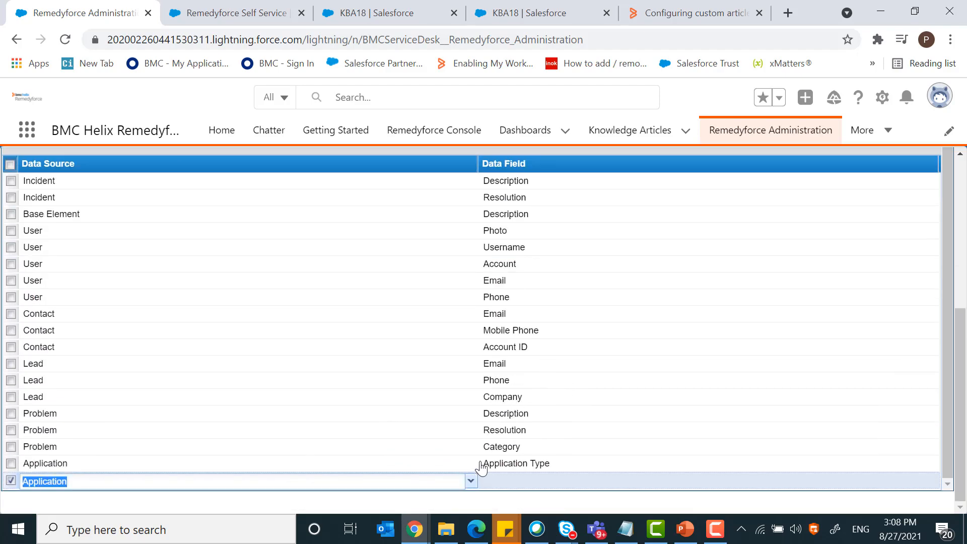
Set the new Application row's data field to Deleted and save the Global Search settings.
left_click(549, 481)
left_click(930, 481)
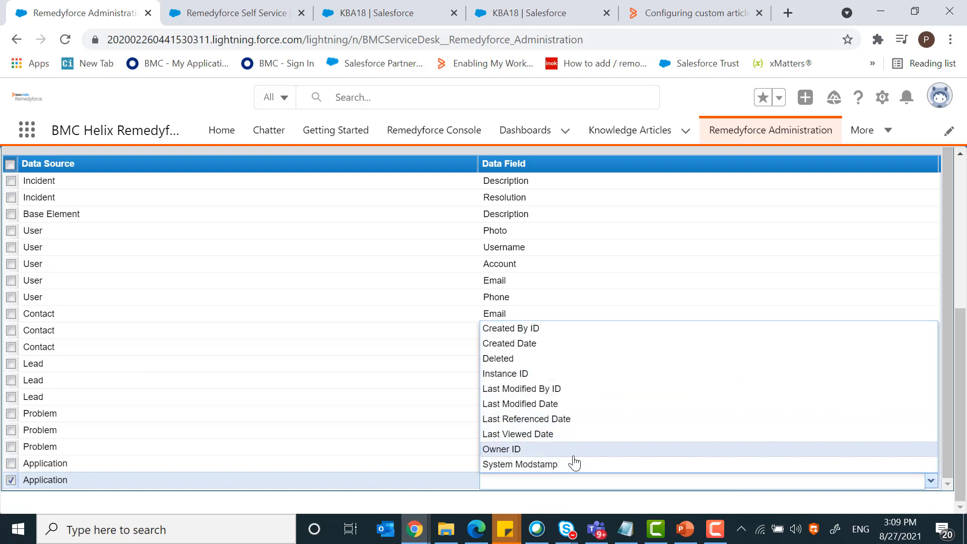
left_click(536, 360)
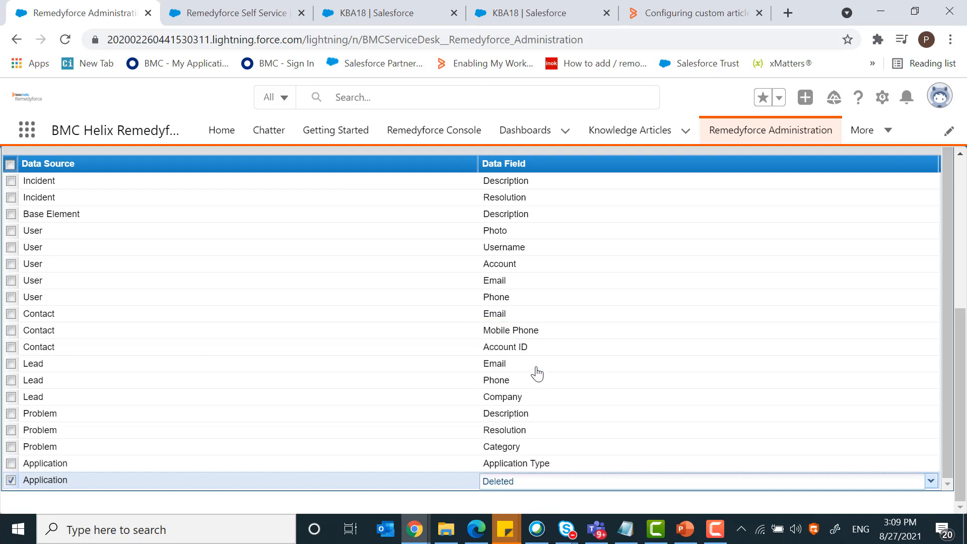
scroll(345, 360, "up", 2)
scroll(346, 360, "up", 3)
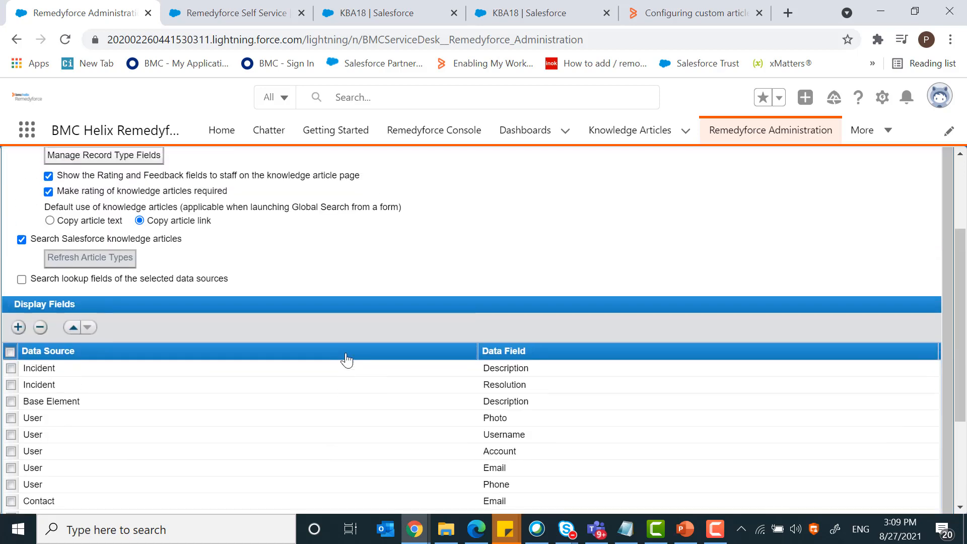
scroll(346, 359, "down", 3)
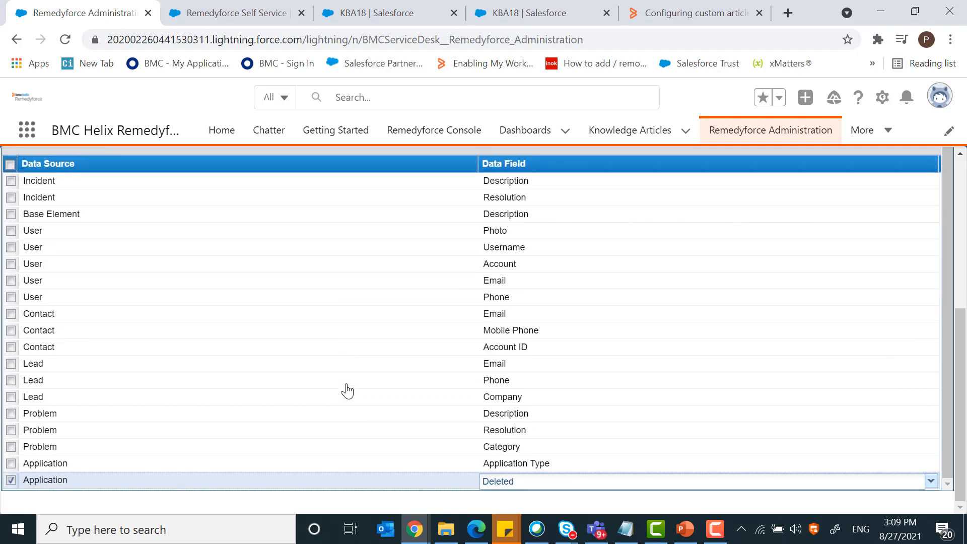
scroll(345, 388, "up", 6)
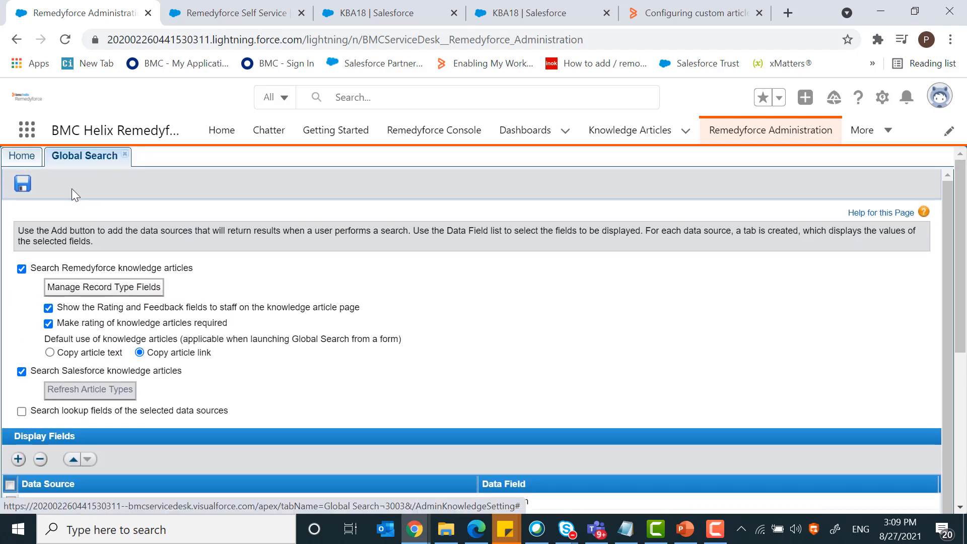
left_click(29, 187)
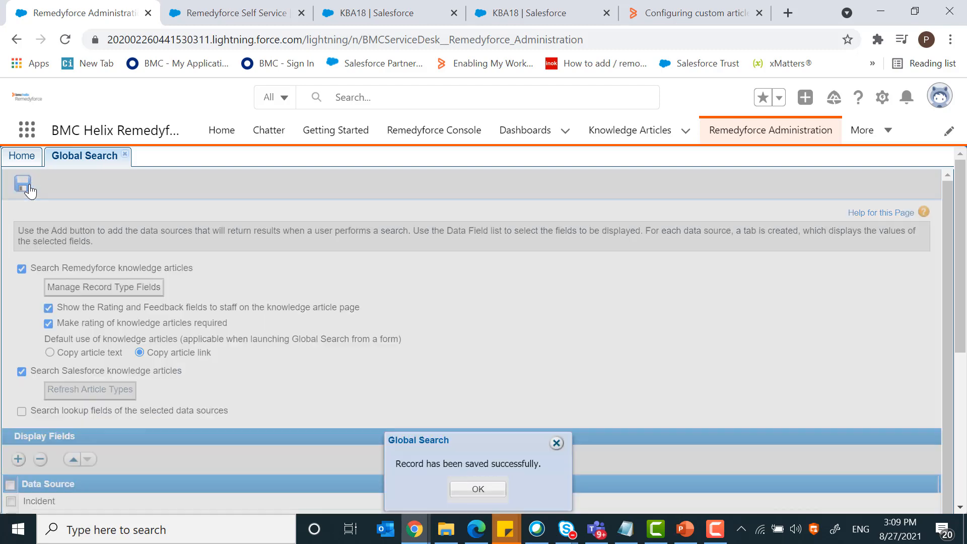
left_click(479, 489)
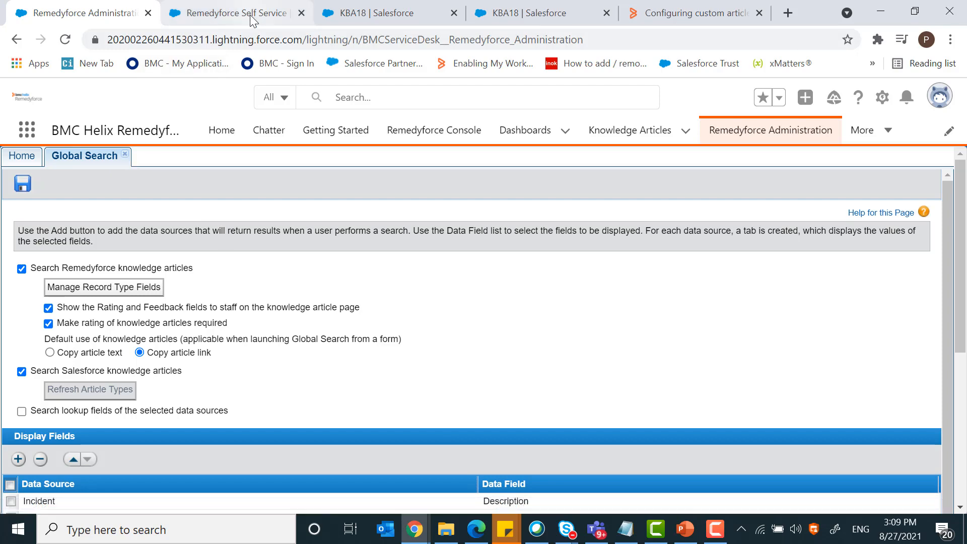
Search all Salesforce records for "resolution" from the KBA18 knowledge article page.
left_click(274, 14)
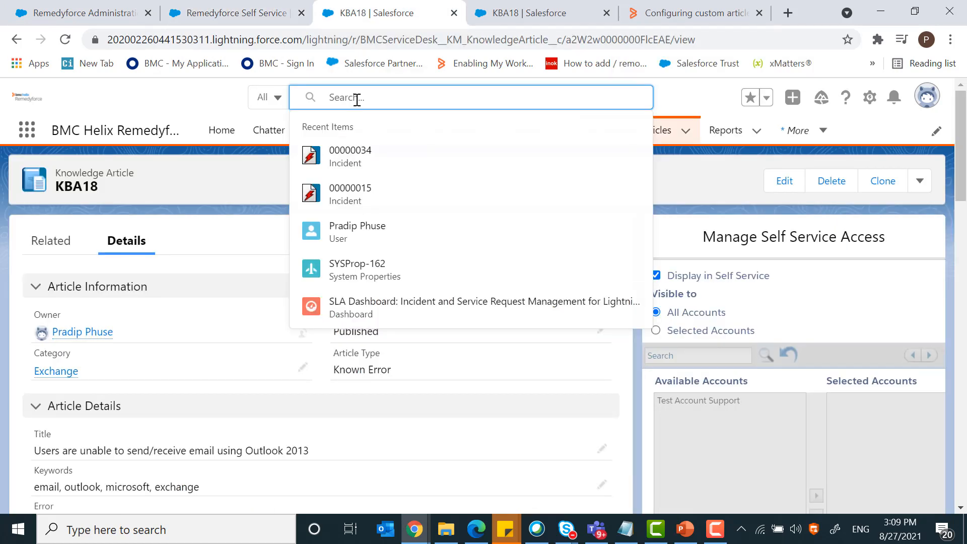
type("res")
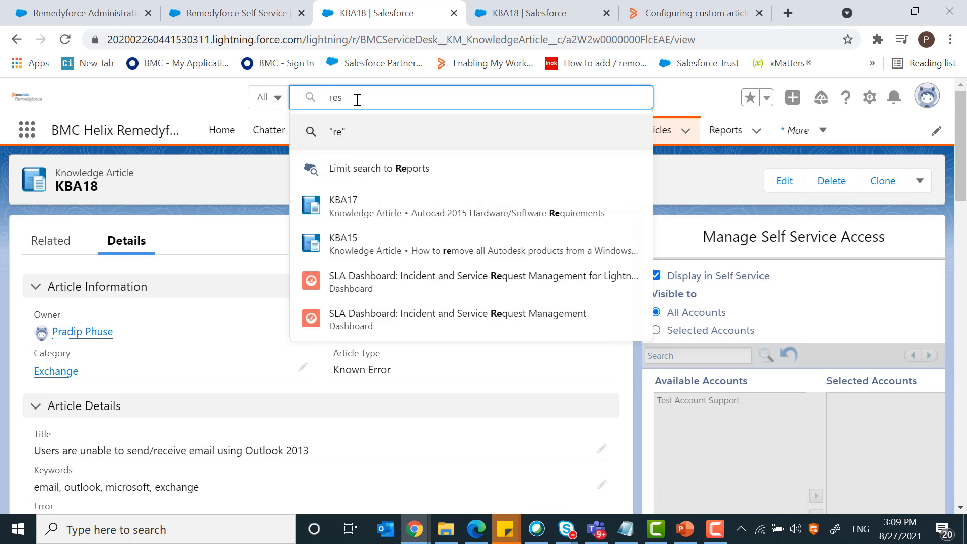
type("olutio")
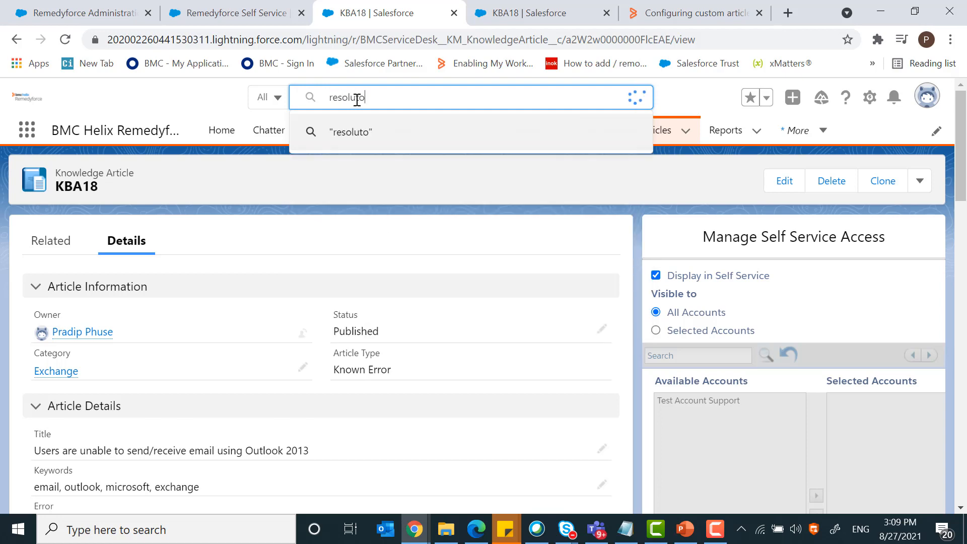
type("t")
key("Return")
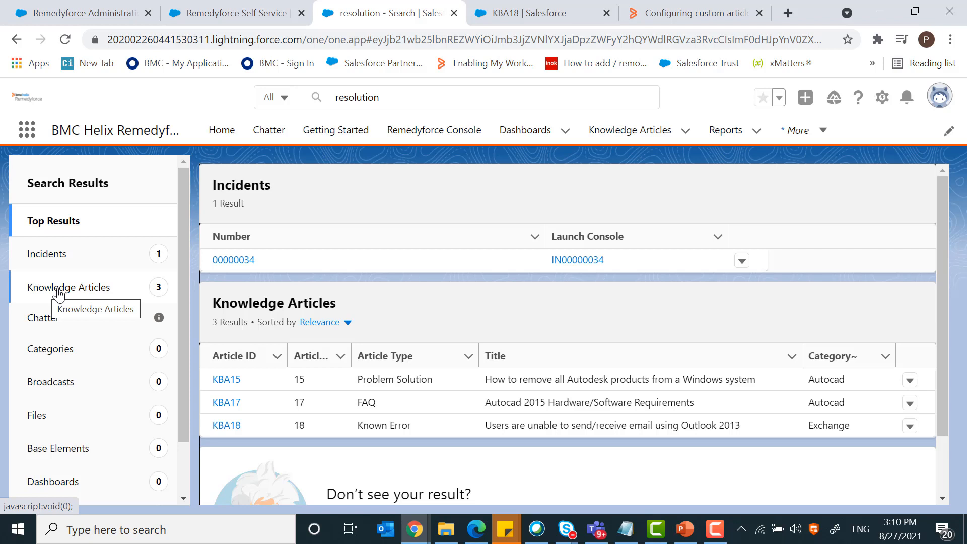
Open incident 00000034 from the search results separately and find where "resolution" occurs in its details.
left_click(234, 262, "ctrl")
left_click(466, 14)
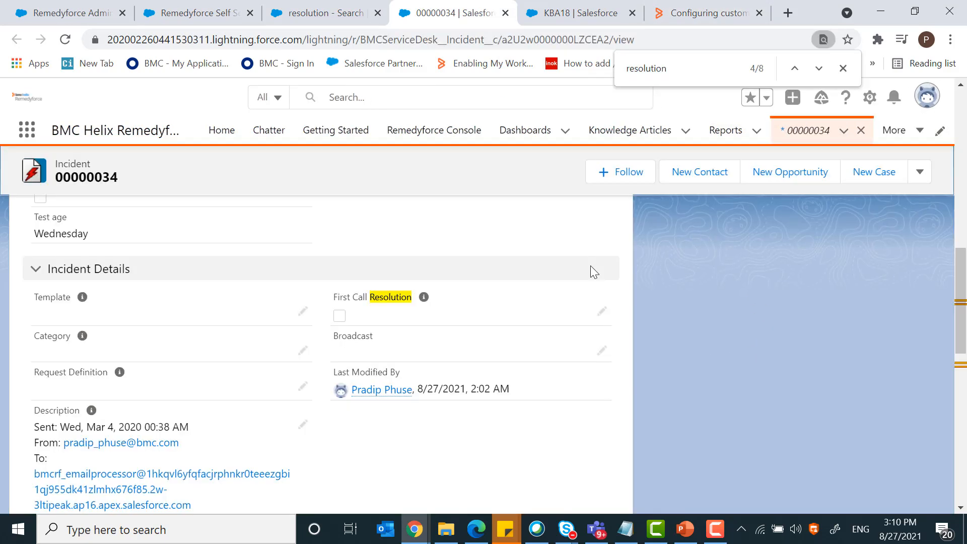
key("Return")
key("Return")
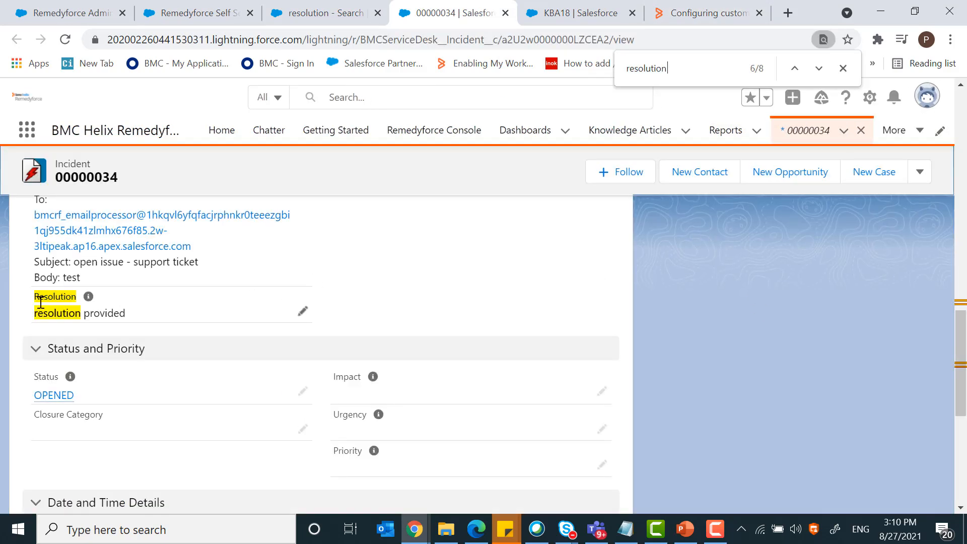
Clear the Resolution field of incident 00000034 and save the record.
left_click_drag(34, 297, 126, 326)
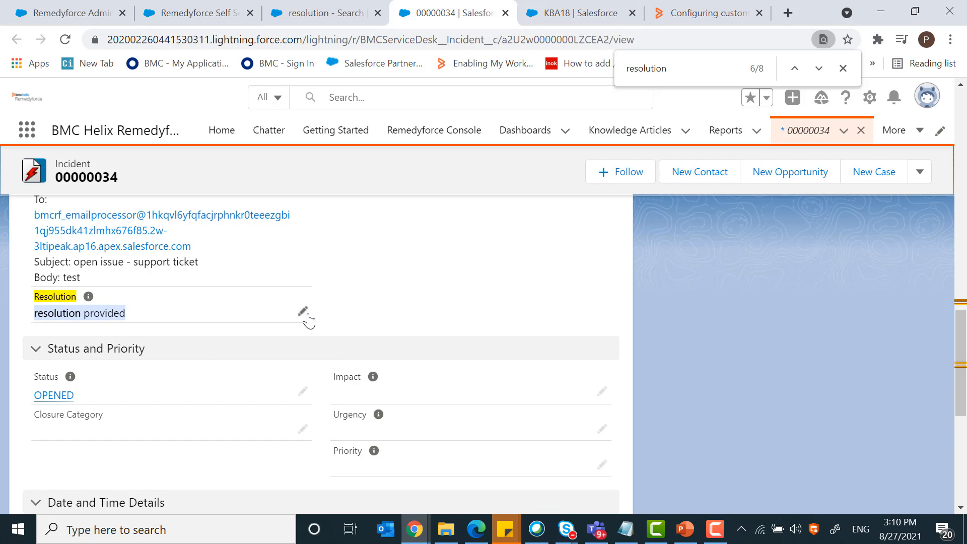
double_click(167, 319)
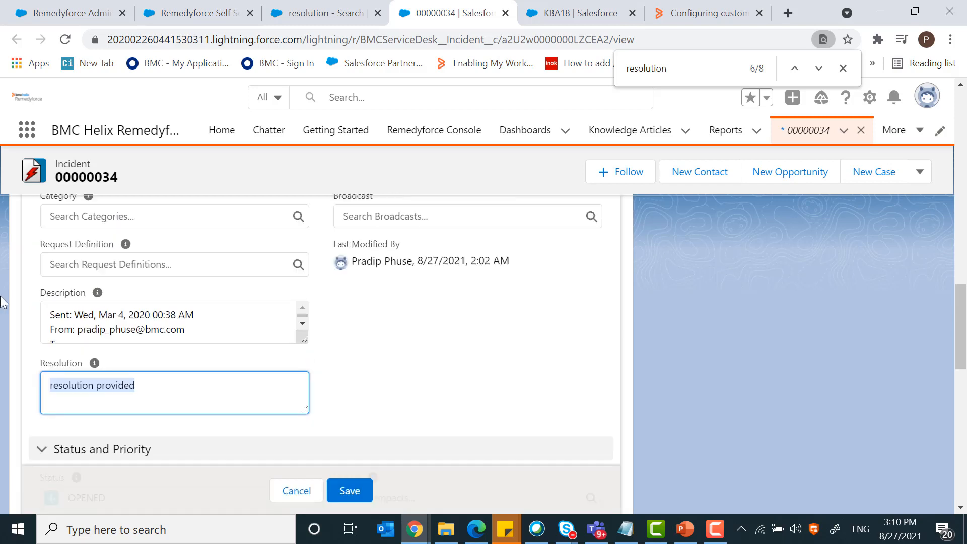
key("BackSpace")
left_click(359, 491)
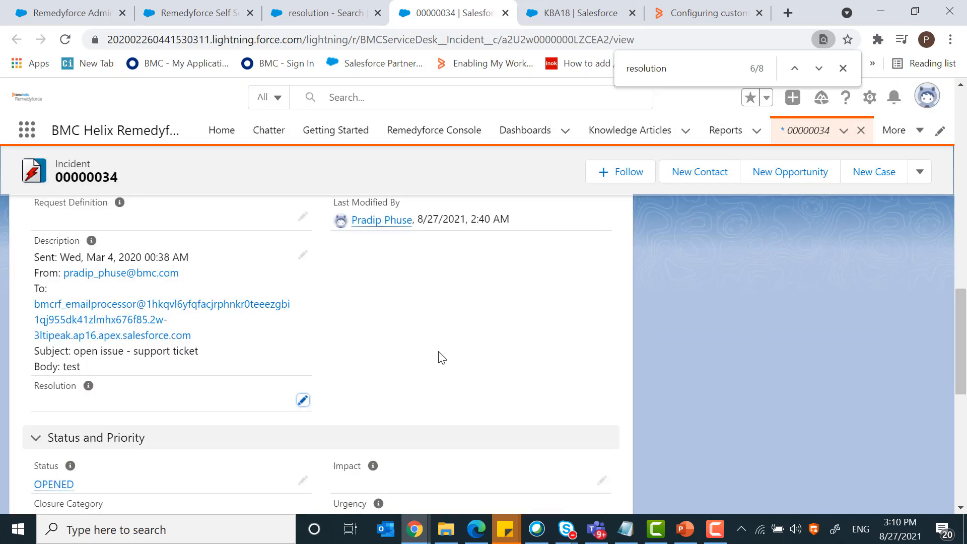
Return to the search results, reload them, and rerun the global search for "resolution".
left_click(292, 11)
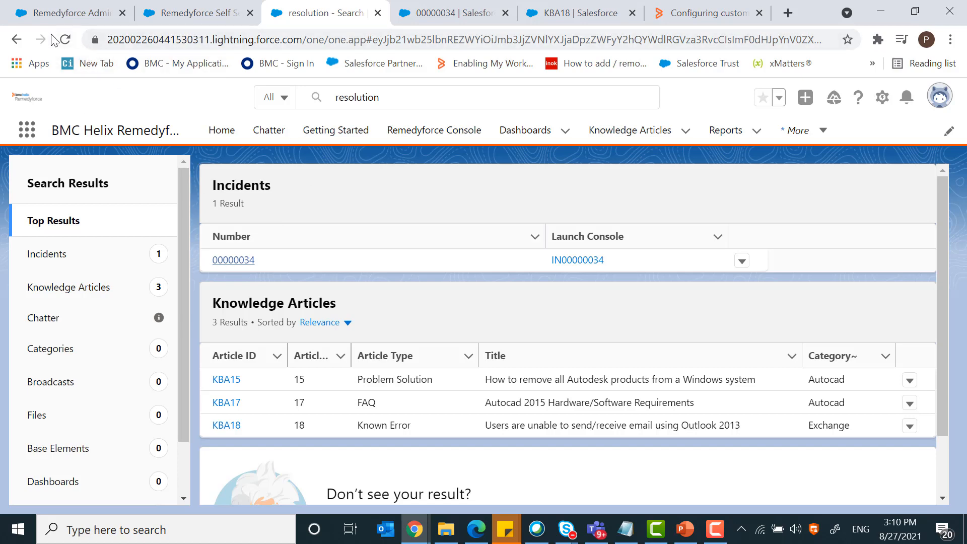
left_click(65, 39)
left_click(422, 97)
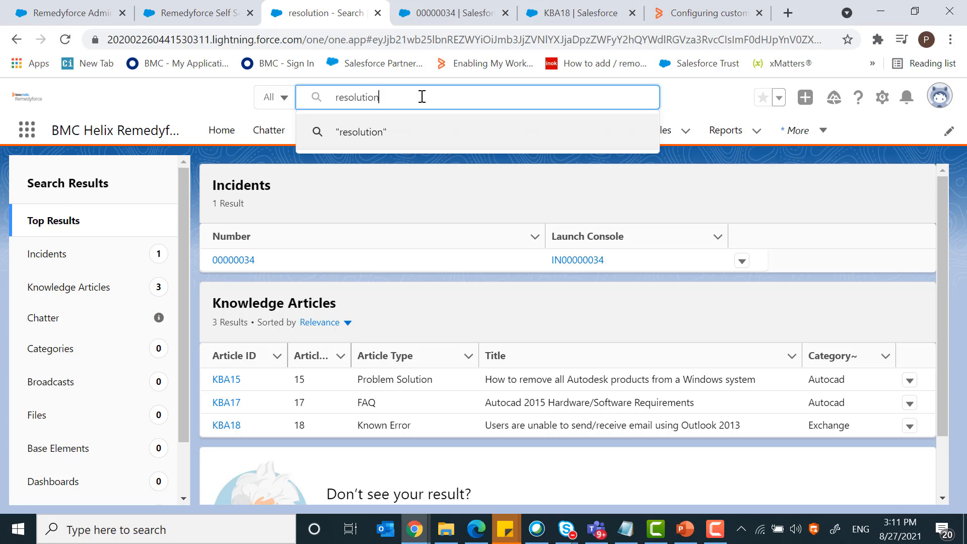
key("Return")
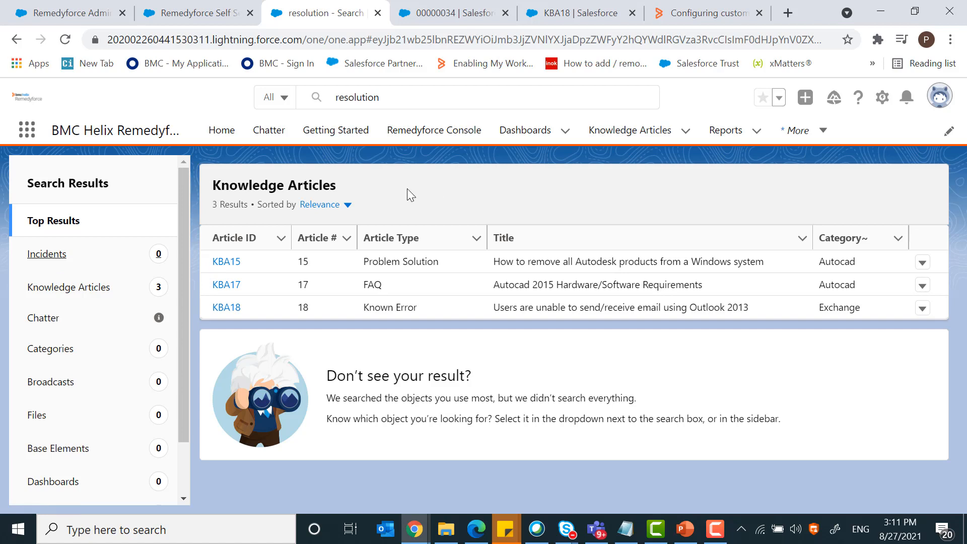
Open articles KBA15 and KBA17 separately from the results and find "resolution" in the KBA15 text.
left_click(228, 263, "ctrl")
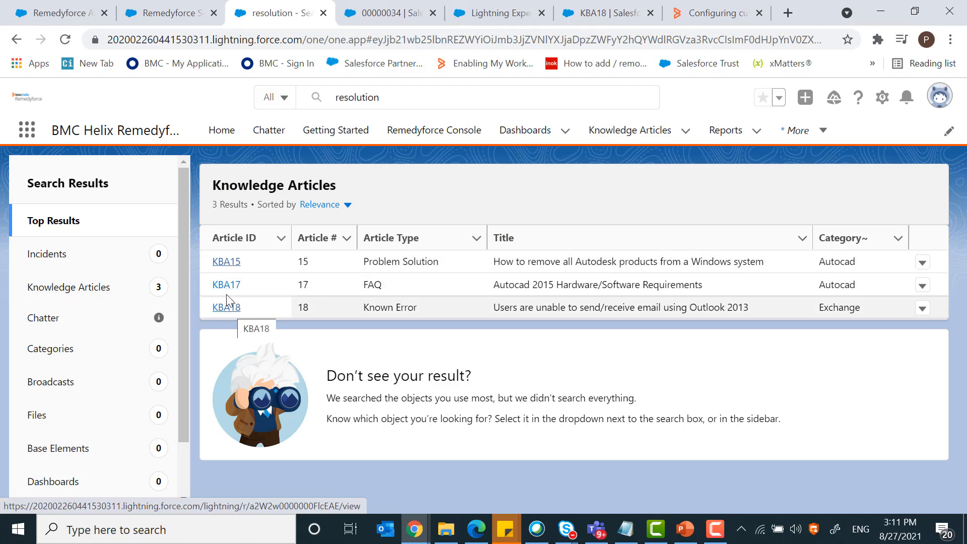
left_click(226, 285, "ctrl")
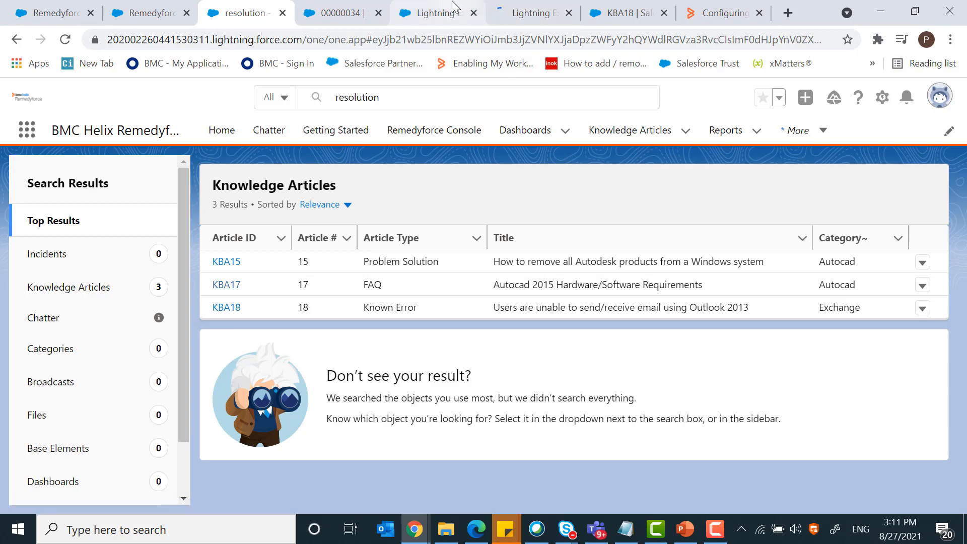
left_click(451, 1)
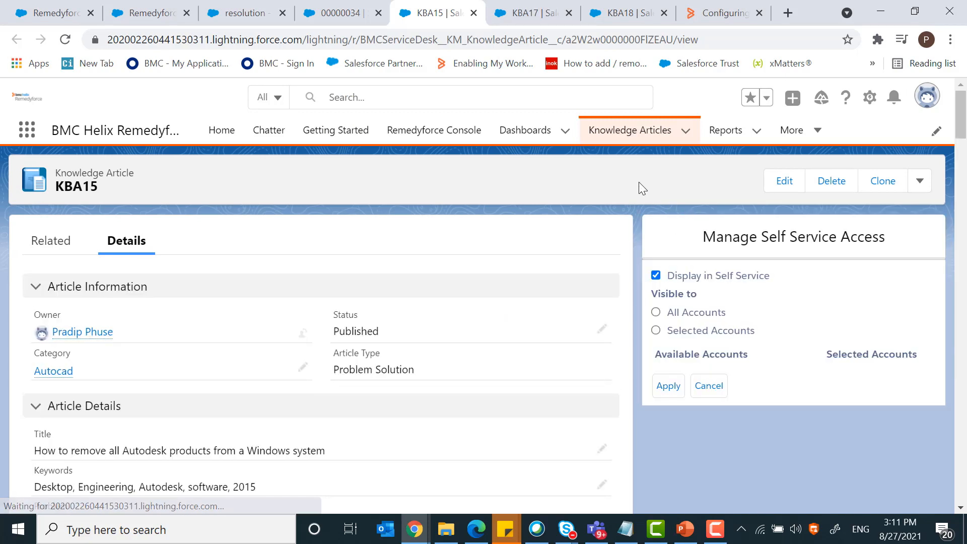
key("ctrl+f")
key("Return")
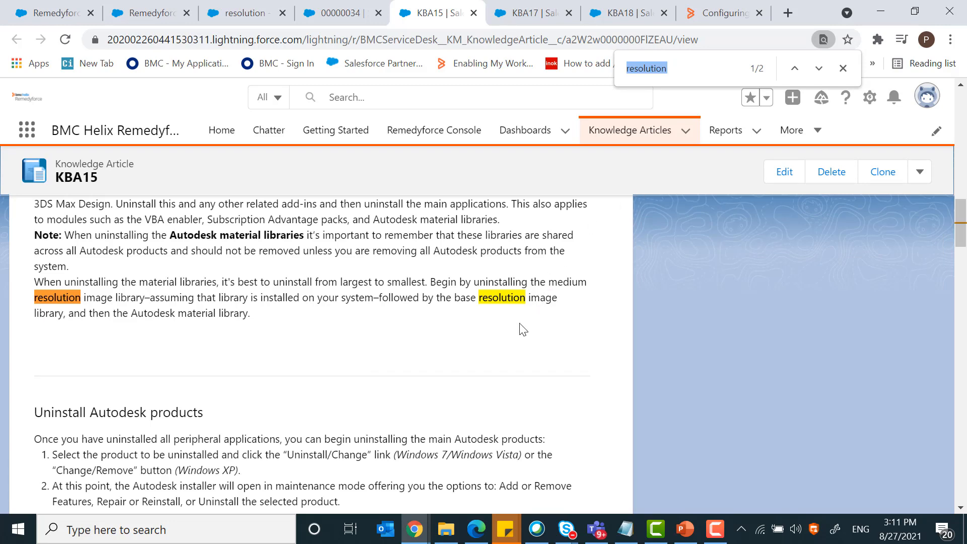
Find "resolution" in the KBA17 and KBA18 article pages and return to the search results.
left_click(534, 14)
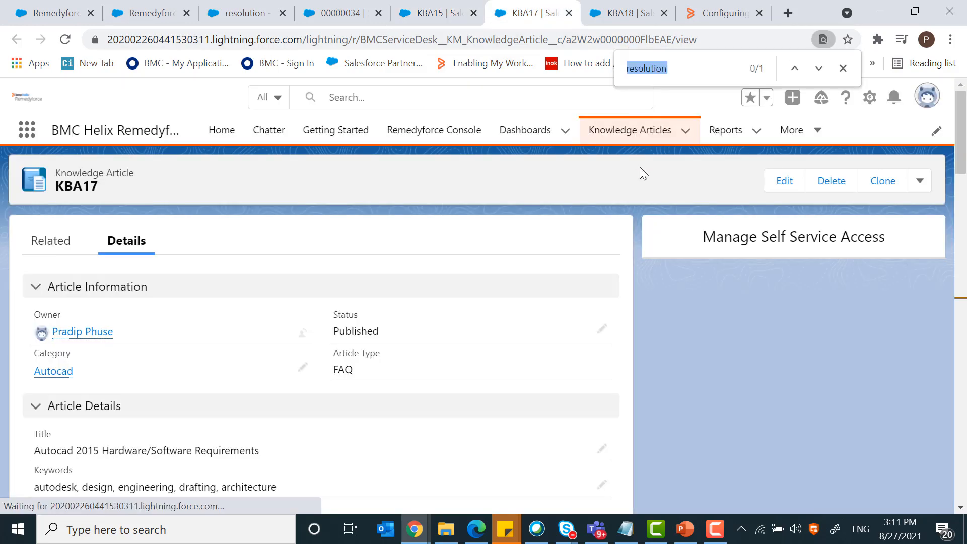
key("Return")
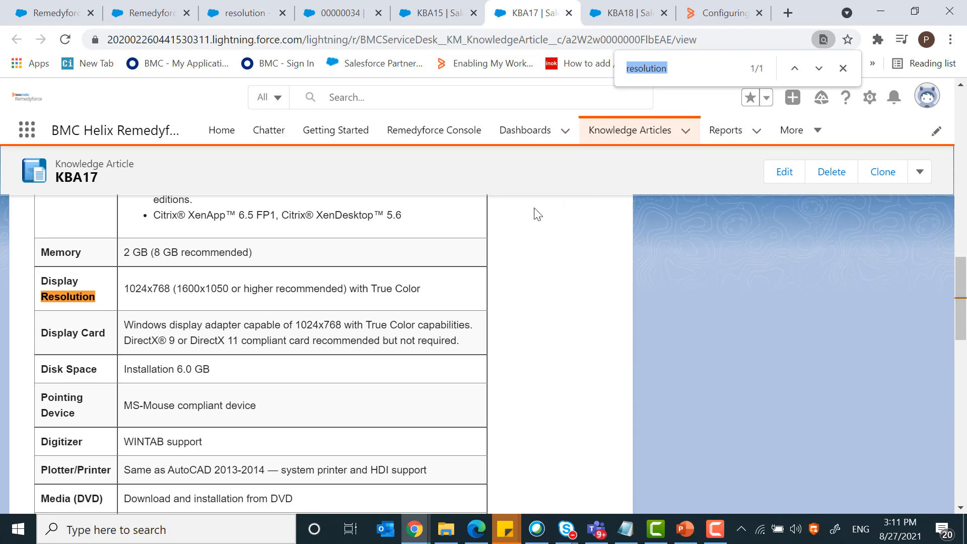
left_click(625, 14)
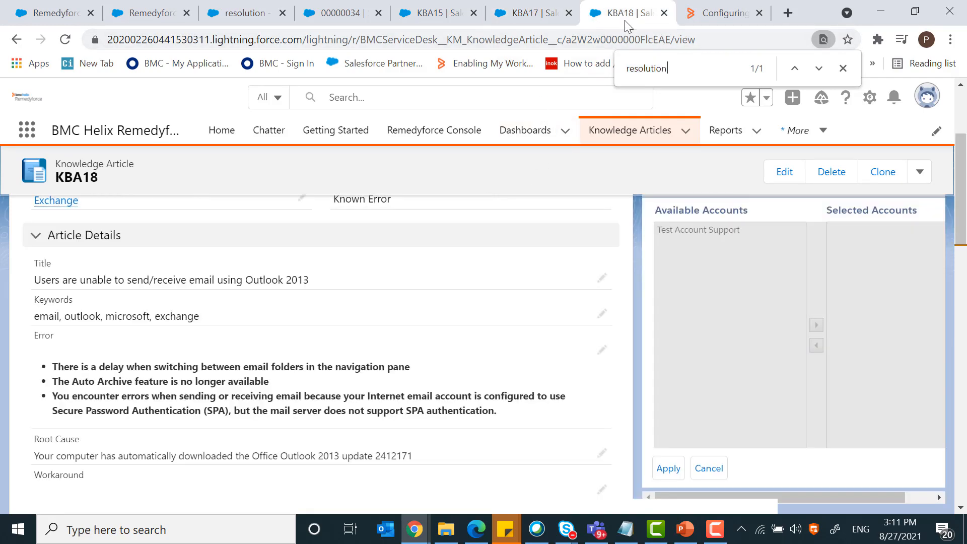
key("ctrl+f")
key("Return")
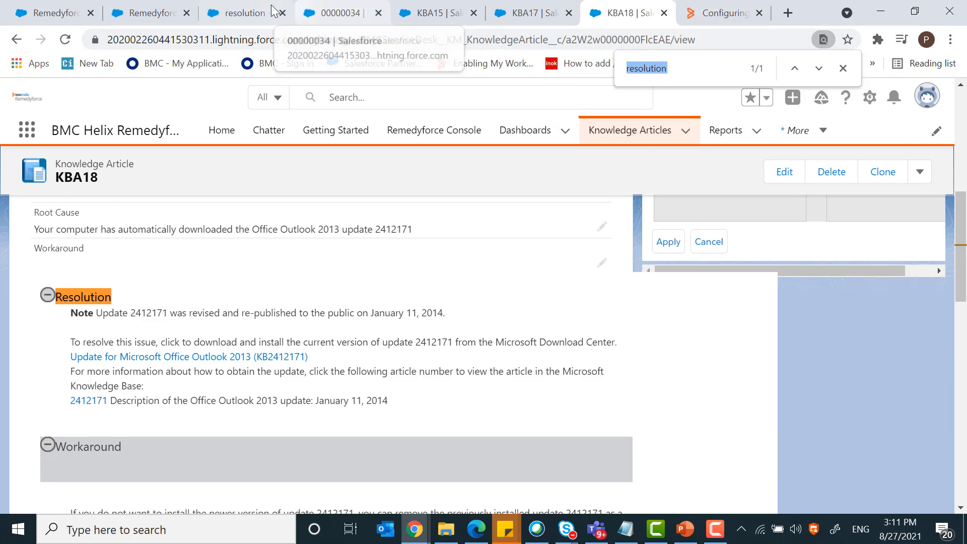
left_click(256, 12)
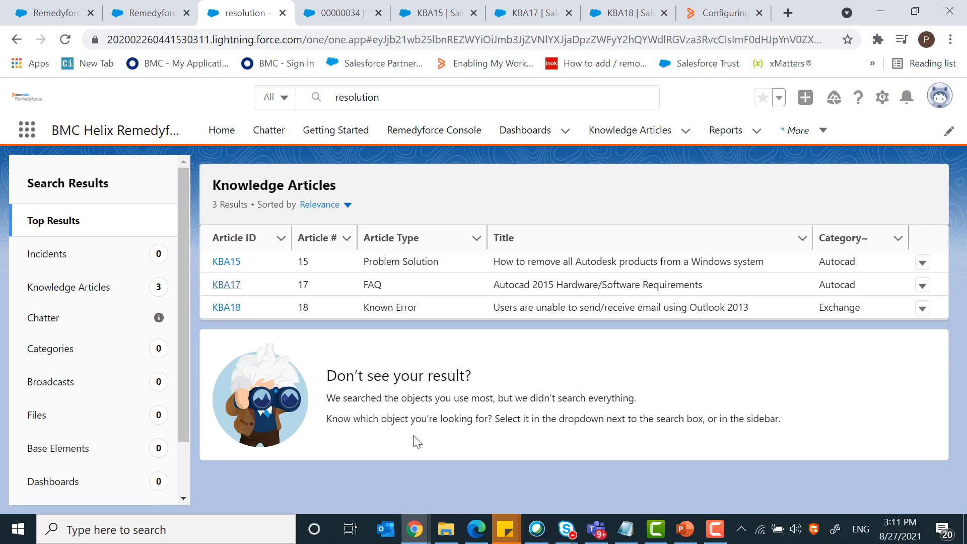
Switch to the Remedyforce Self Service page and search it for "resolution".
left_click(151, 13)
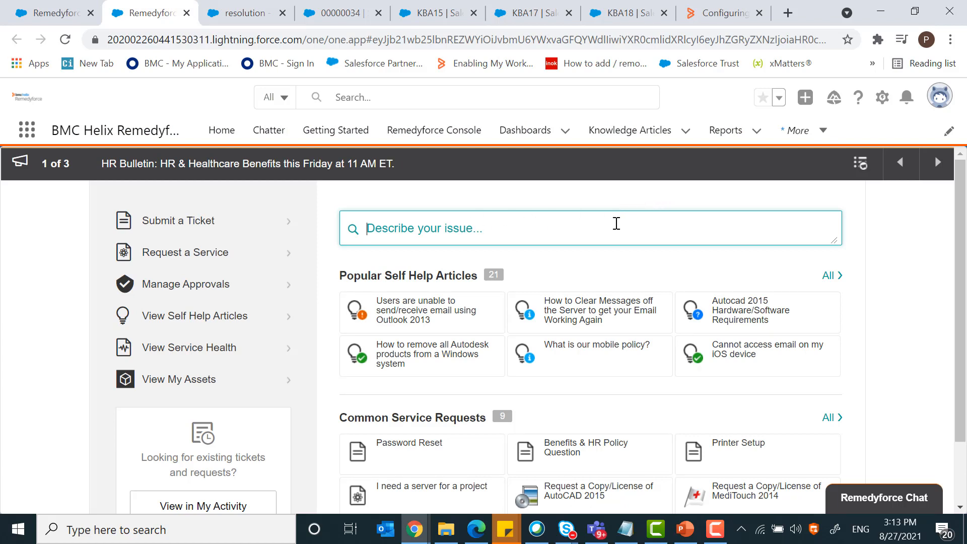
type("resolutio")
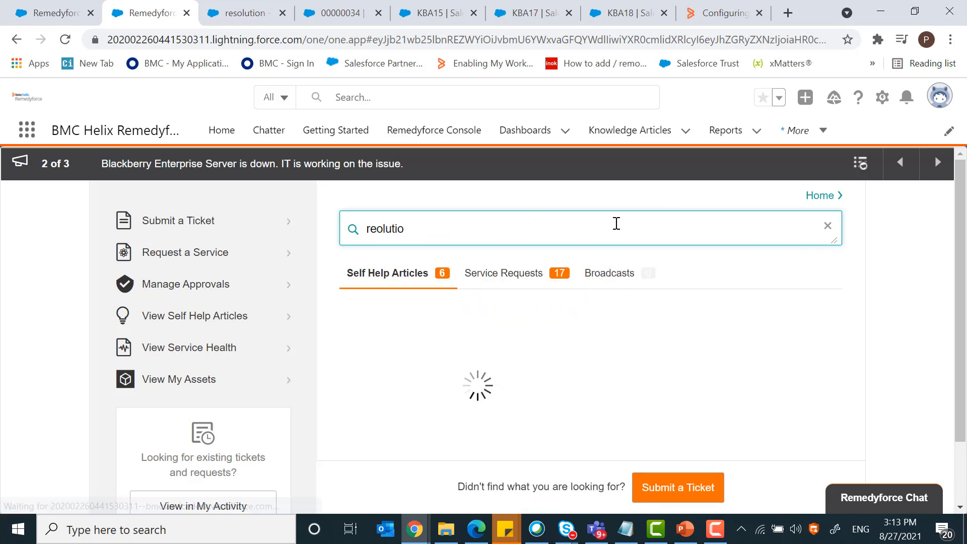
type("n")
key("Left")
key("Left")
key("Left")
key("Left")
key("Left")
key("Left")
key("Left")
type("s")
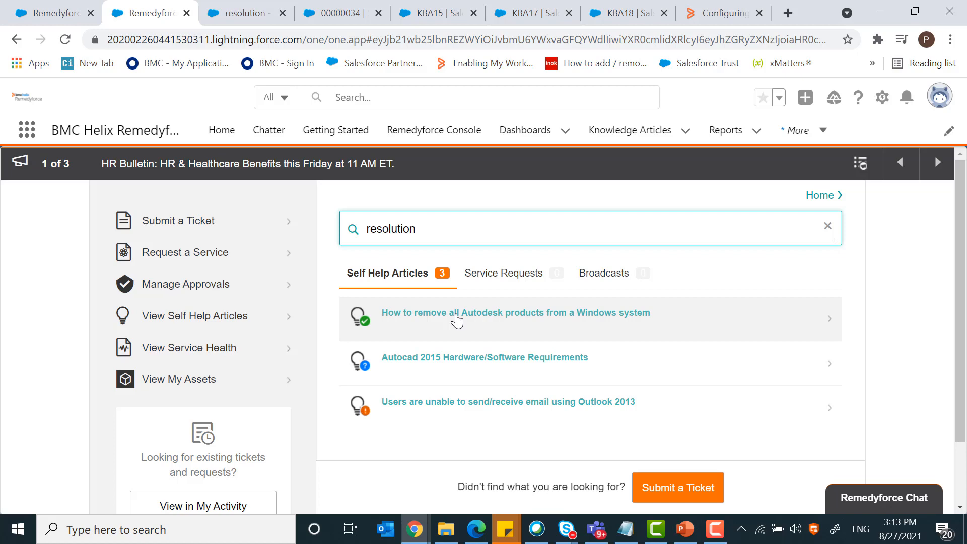
Open the self help article on removing all Autodesk products, find "resolution" in its text, and close the article.
left_click(456, 318)
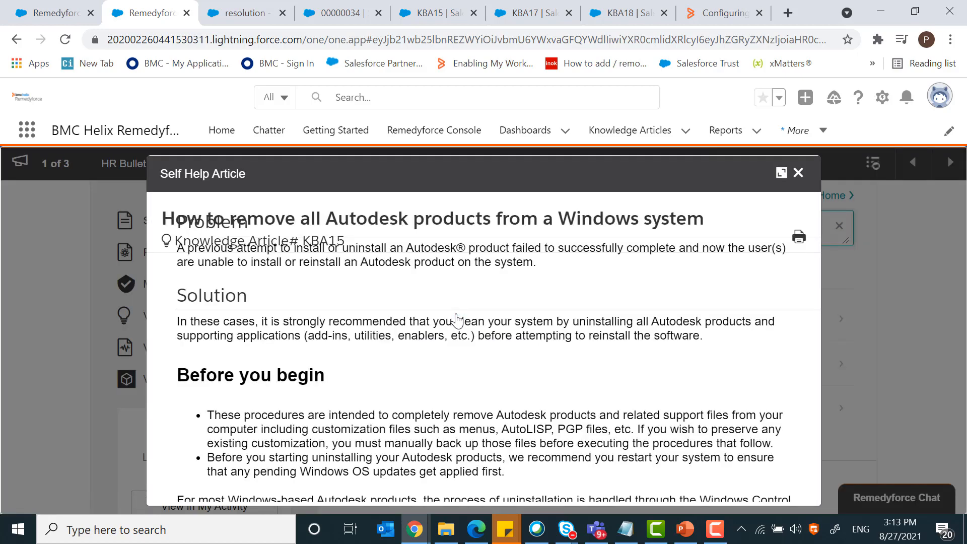
key("ctrl+f")
key("Return")
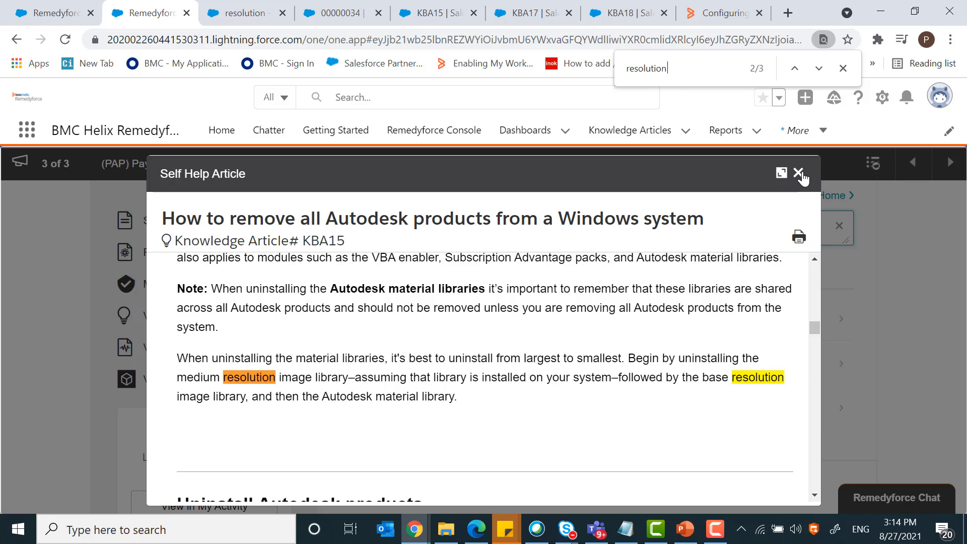
left_click(798, 173)
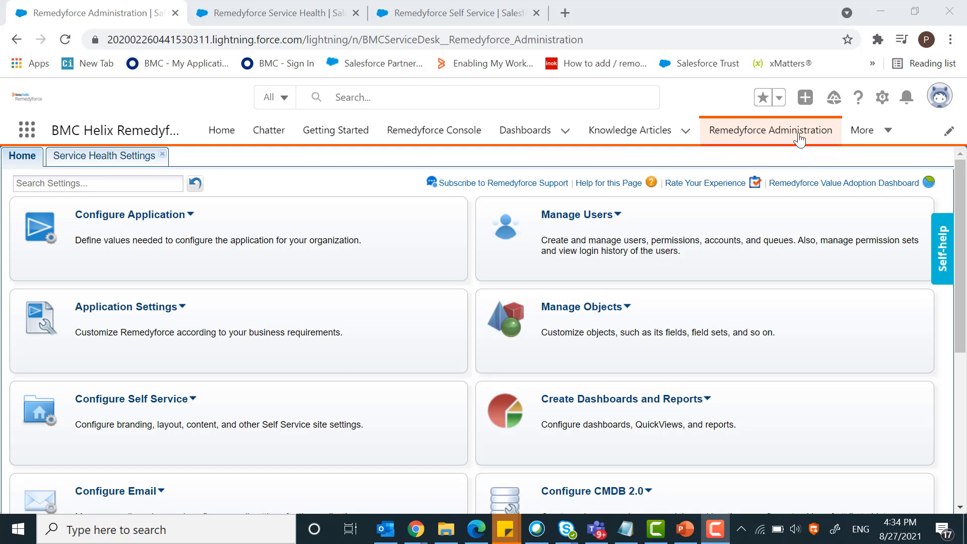
Open Service Health Settings from Remedyforce Administration and set the Self Service outage history period to 30 days.
left_click(182, 308)
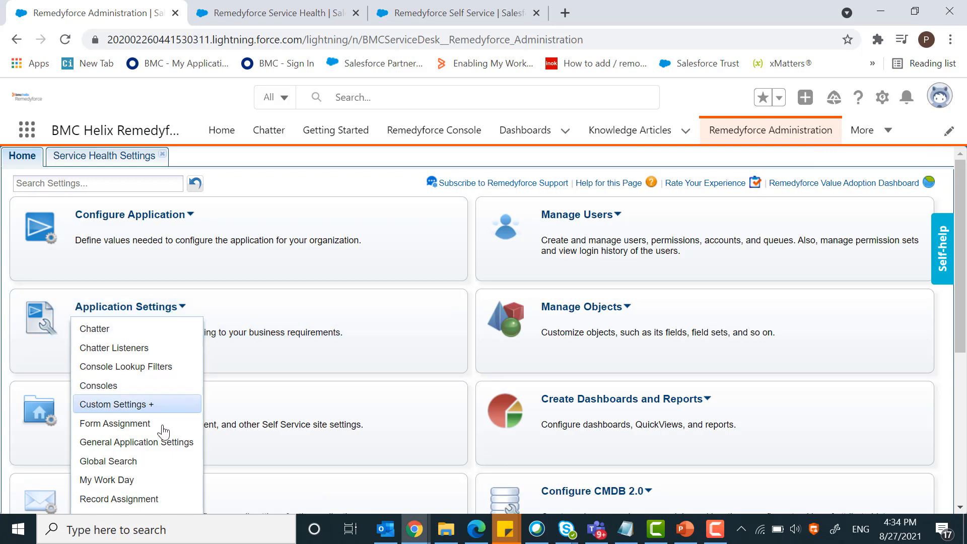
scroll(162, 444, "down", 2)
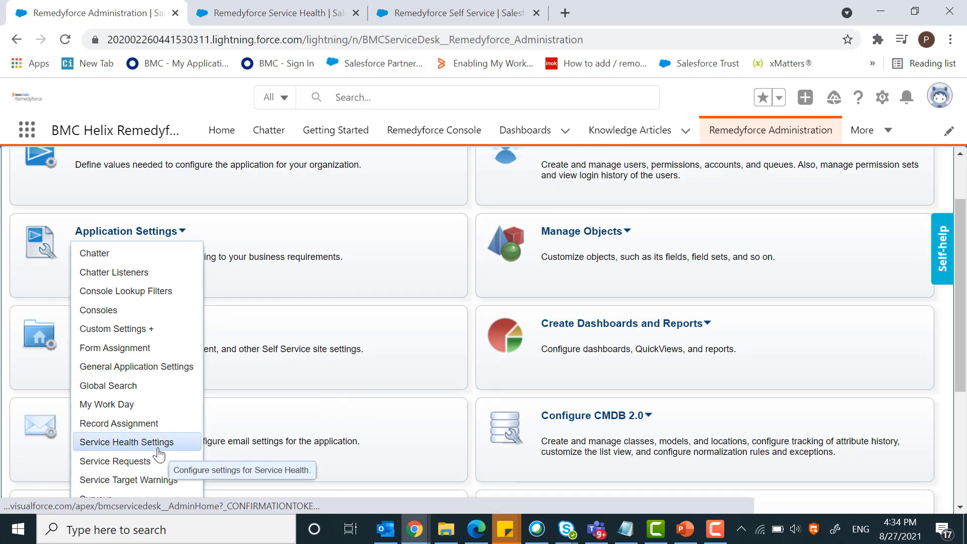
left_click(126, 441)
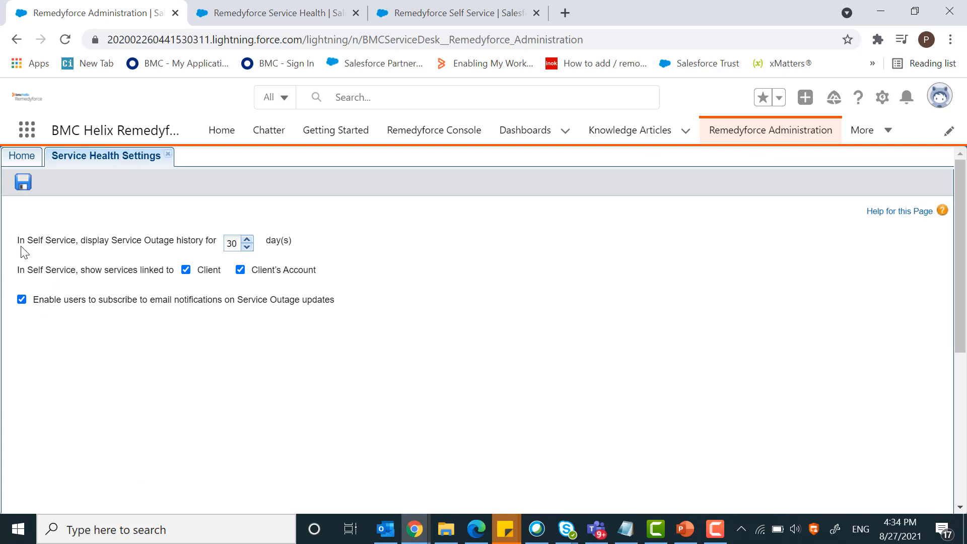
left_click(247, 248)
left_click(247, 248)
left_click(248, 248)
left_click(248, 248)
Show services linked to both Client and Client's Account, enable Service Outage email subscriptions, and save the Service Health settings.
left_click(186, 270)
left_click(241, 270)
left_click(186, 270)
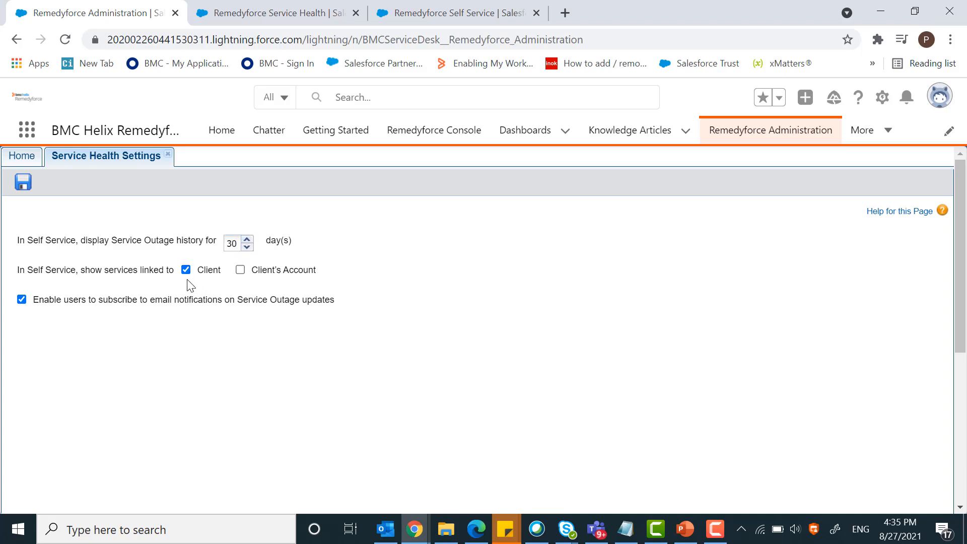
left_click(240, 271)
left_click(22, 300)
left_click(22, 300)
left_click(23, 186)
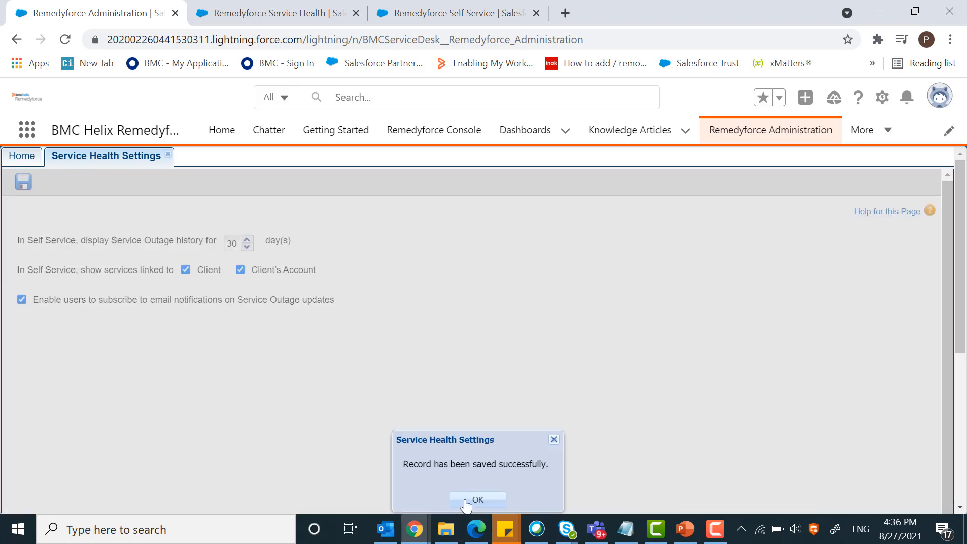
left_click(468, 500)
Switch to Remedyforce Service Health, view the future services, and return to the current services list.
left_click(318, 14)
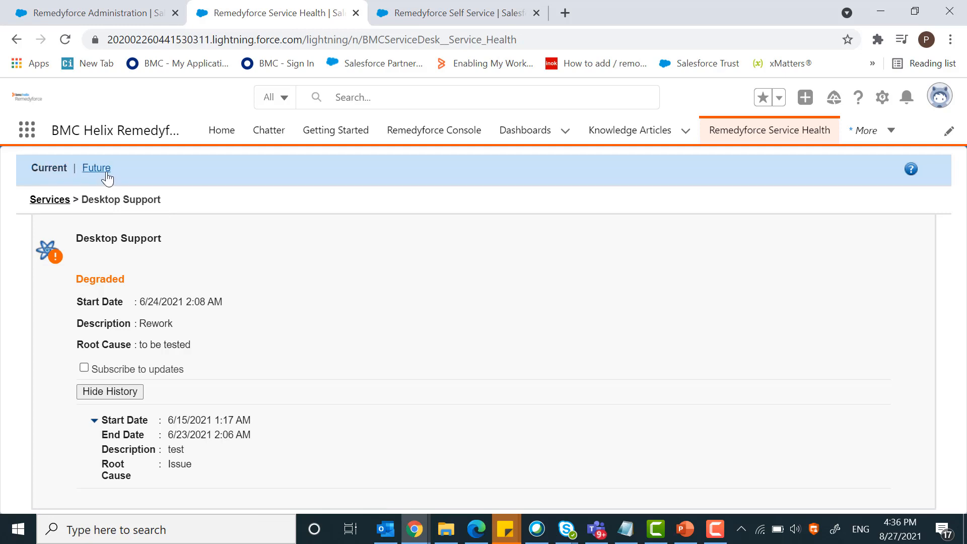
left_click(101, 171)
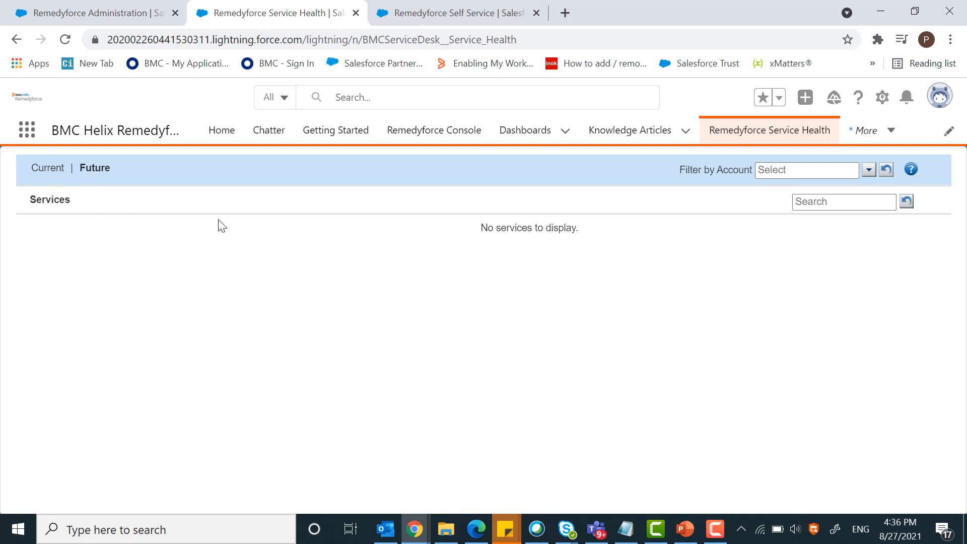
left_click(45, 171)
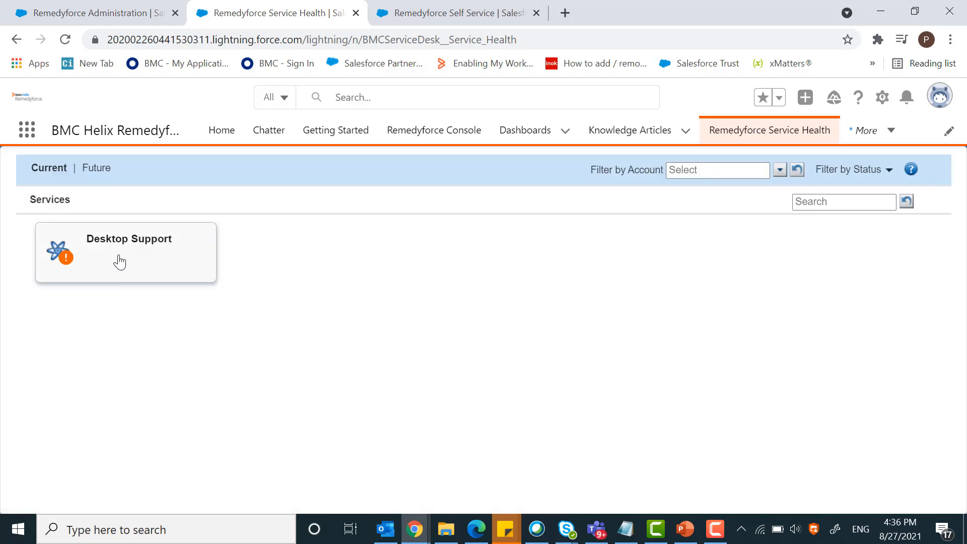
Open the Desktop Support service from the current services list to examine its outage details.
left_click(118, 259)
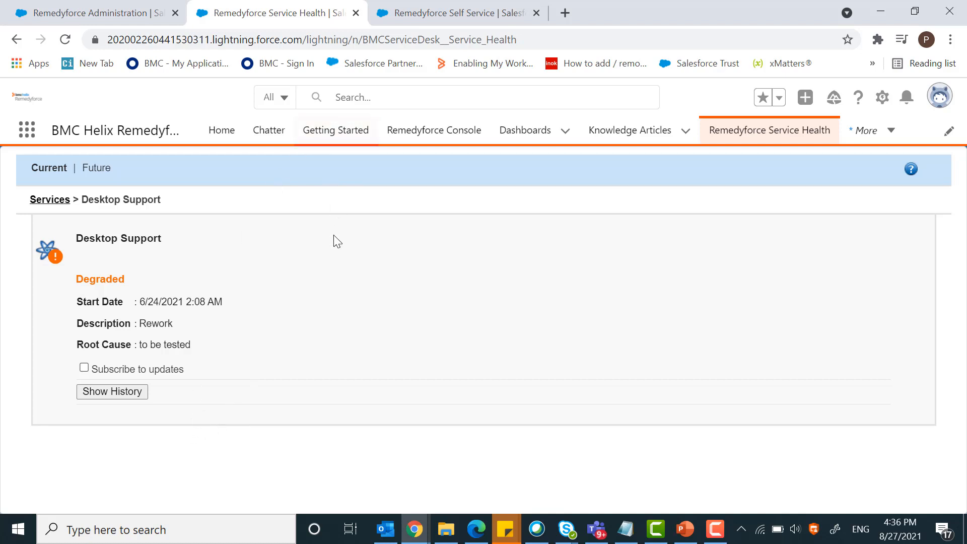
Open the service health page in Remedyforce Self Service and view its future services, returning to the current ones.
left_click(477, 13)
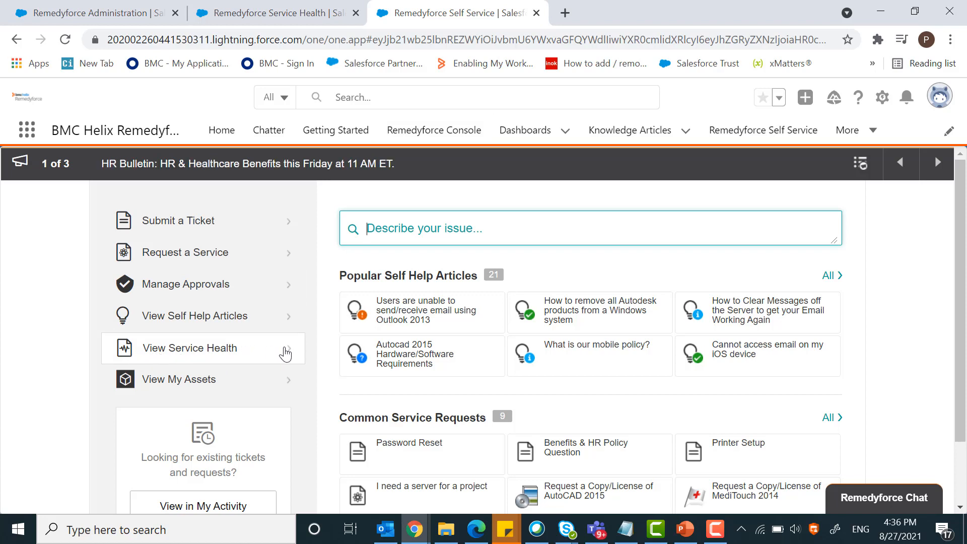
left_click(286, 355)
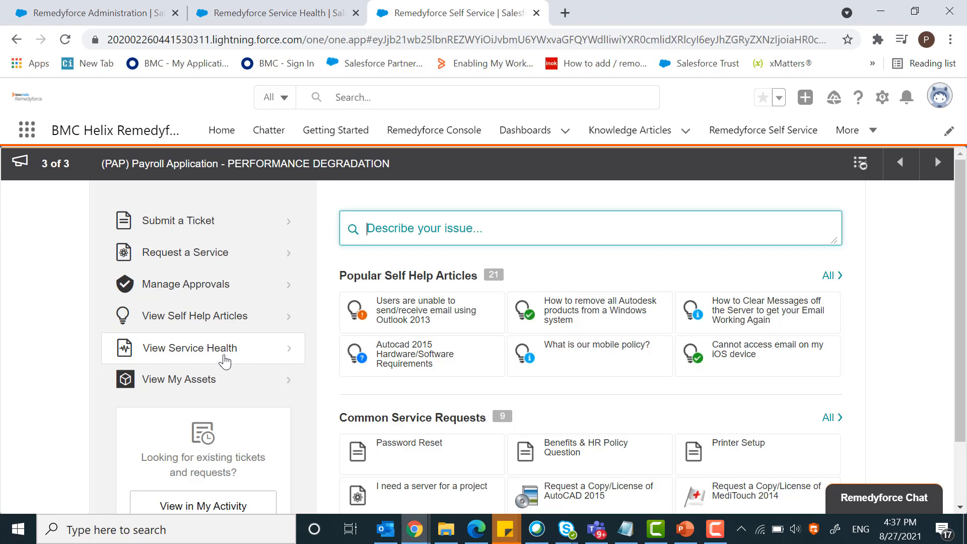
left_click(275, 358)
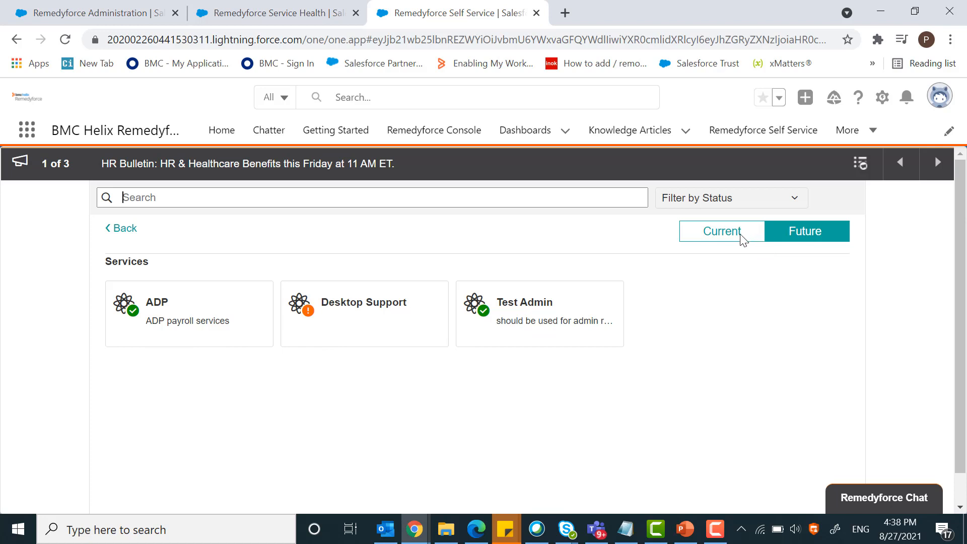
left_click(811, 238)
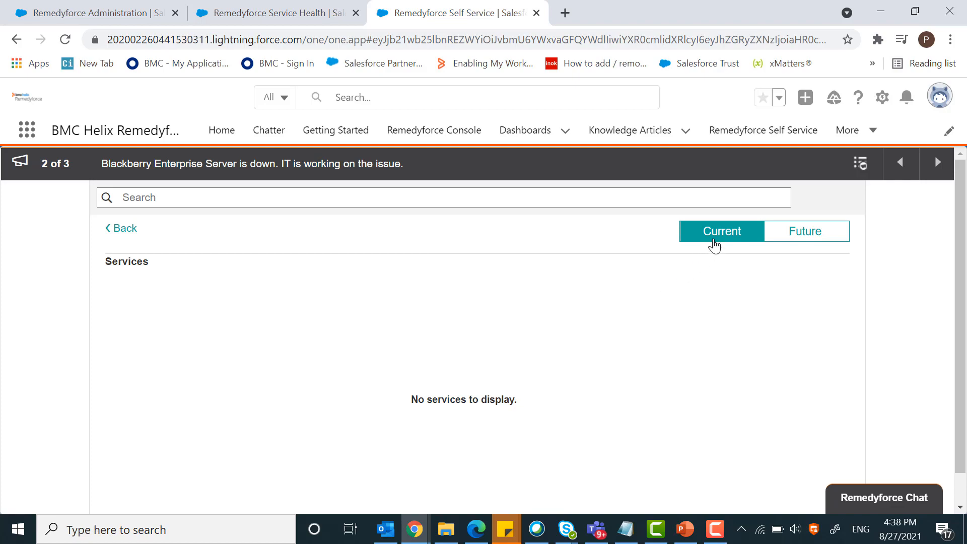
left_click(712, 241)
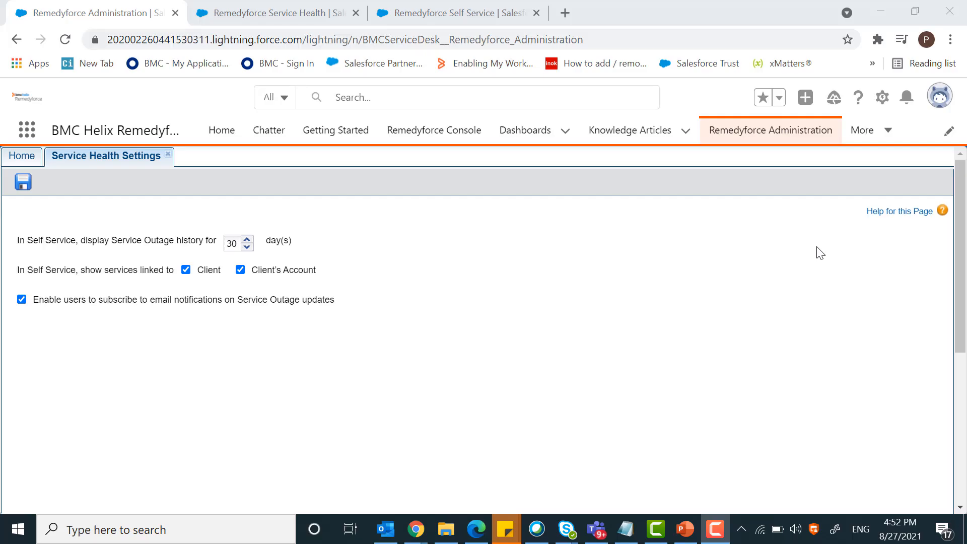